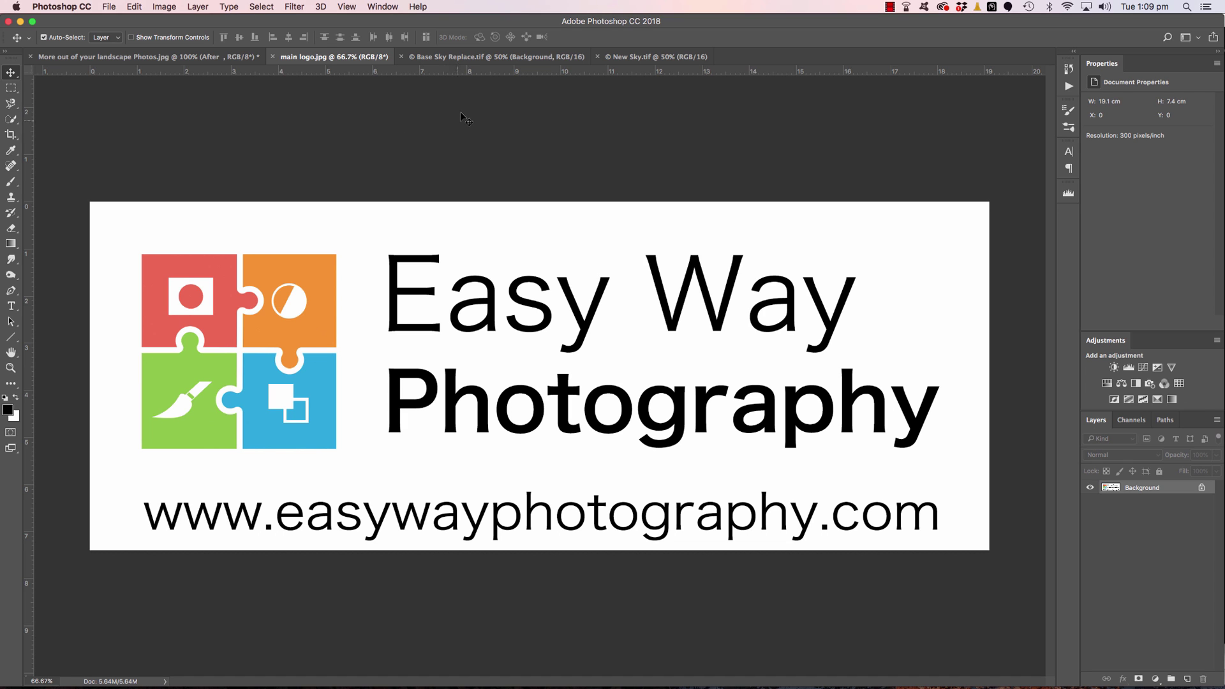
# - Bring up Base Sky Replace.tif, the river-and-cliff landscape with Background and Layer 1
pyautogui.click(475, 58)
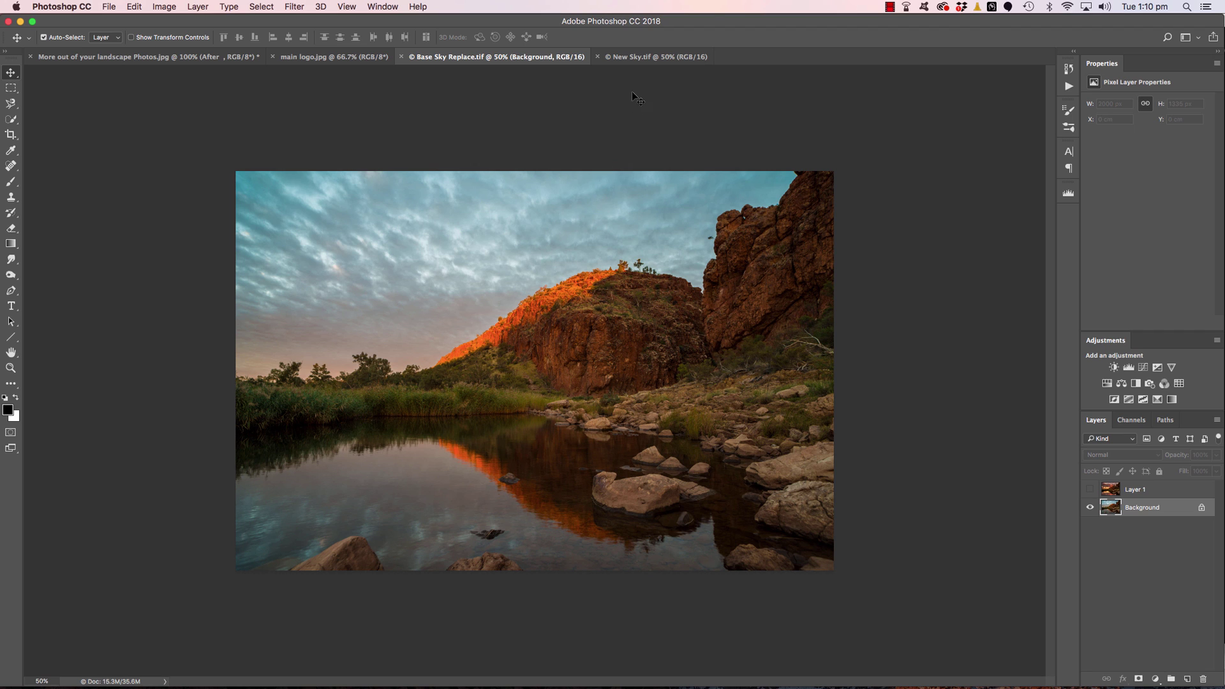
# - Bring up New Sky.tif, the sunset cloudscape over the sea
pyautogui.click(633, 58)
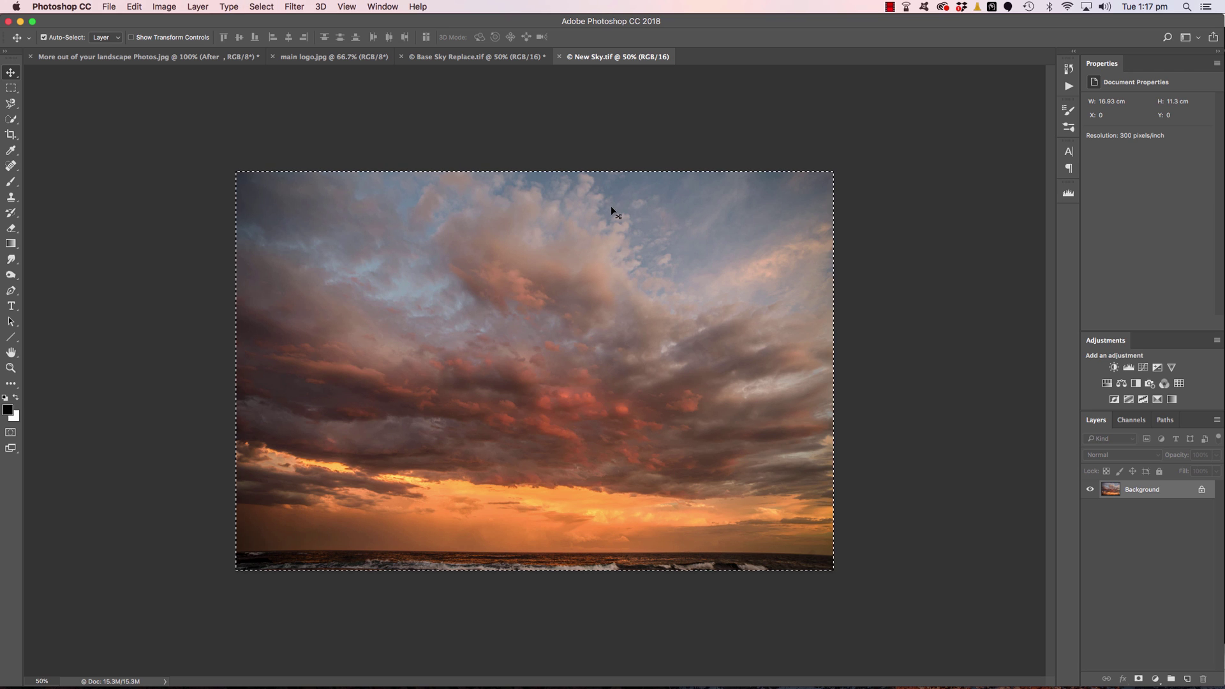
# - Bring the whole sunset sky in as a hidden layer and quick-select the Background's blue sky
pyautogui.press('super+a')
pyautogui.moveTo(441, 77); pyautogui.dragTo(510, 268)
pyautogui.click(1090, 490)
pyautogui.click(1142, 507)
pyautogui.press('w')
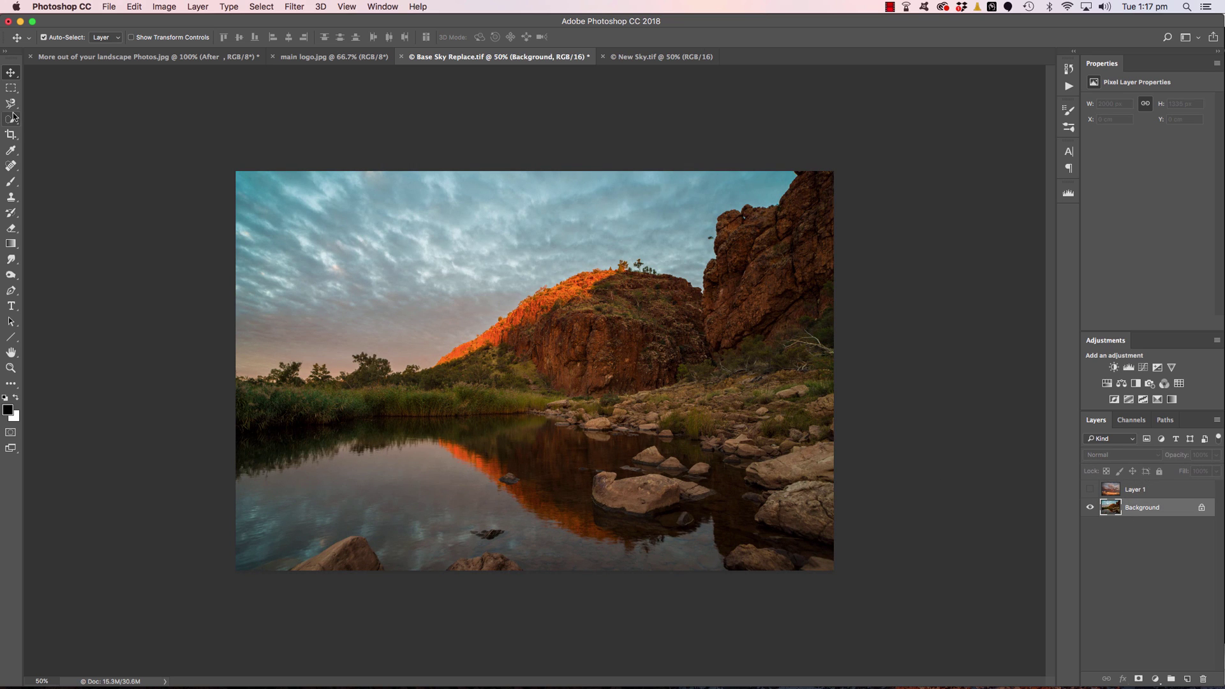
pyautogui.moveTo(290, 281)
pyautogui.mouseDown()
pyautogui.moveTo(596, 223)
pyautogui.moveTo(560, 186)
pyautogui.mouseUp()
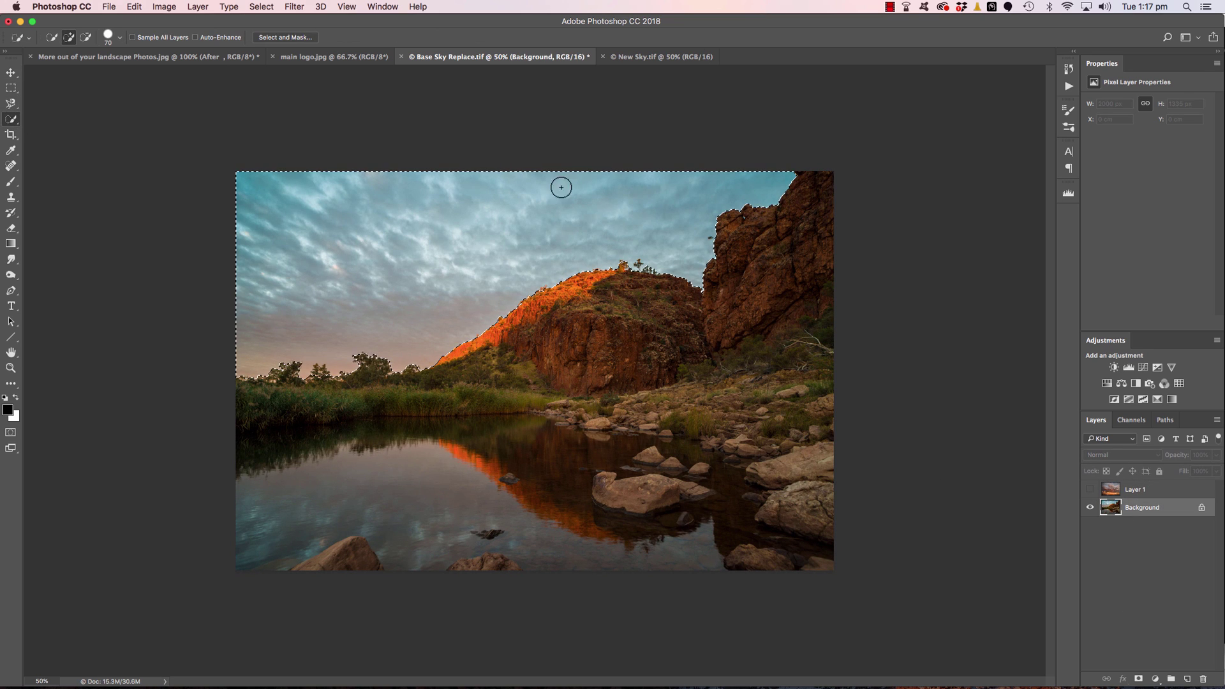
# - Refine the sky selection along the ridge in Select and Mask, then mask the sunset layer with it
pyautogui.click(292, 38)
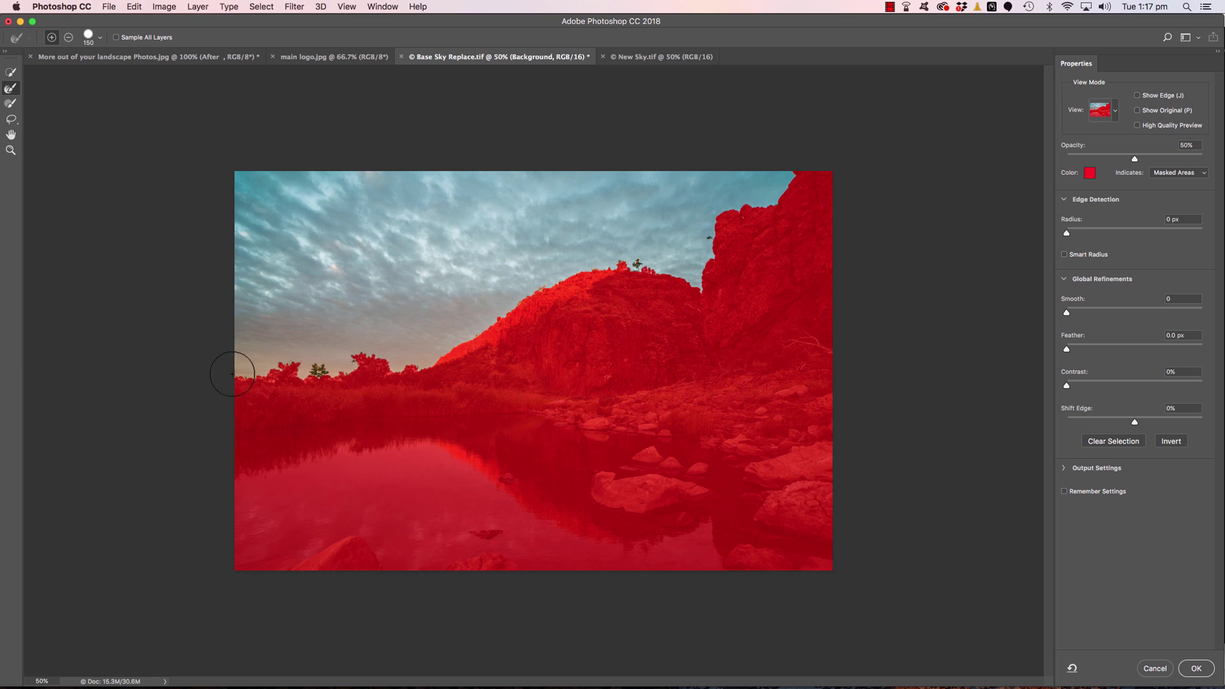
pyautogui.moveTo(472, 331)
pyautogui.mouseDown()
pyautogui.moveTo(615, 256)
pyautogui.moveTo(722, 273)
pyautogui.moveTo(720, 224)
pyautogui.moveTo(768, 203)
pyautogui.moveTo(800, 163)
pyautogui.moveTo(815, 195)
pyautogui.mouseUp()
pyautogui.click(1196, 668)
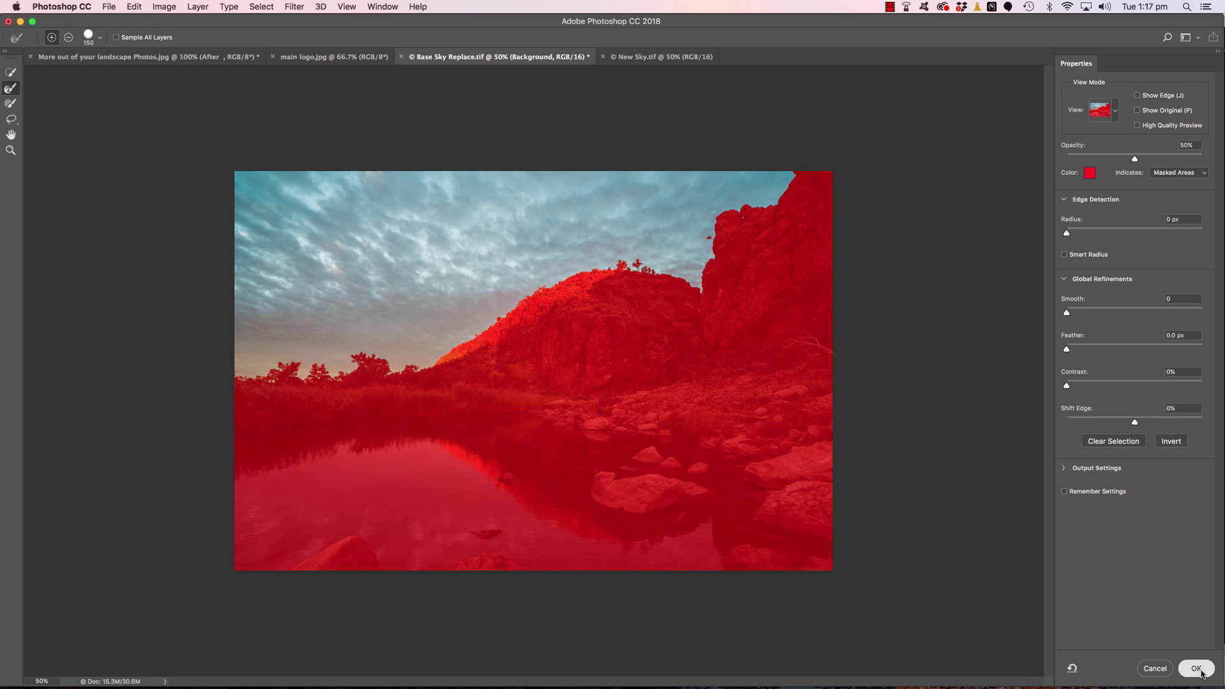
pyautogui.click(1142, 490)
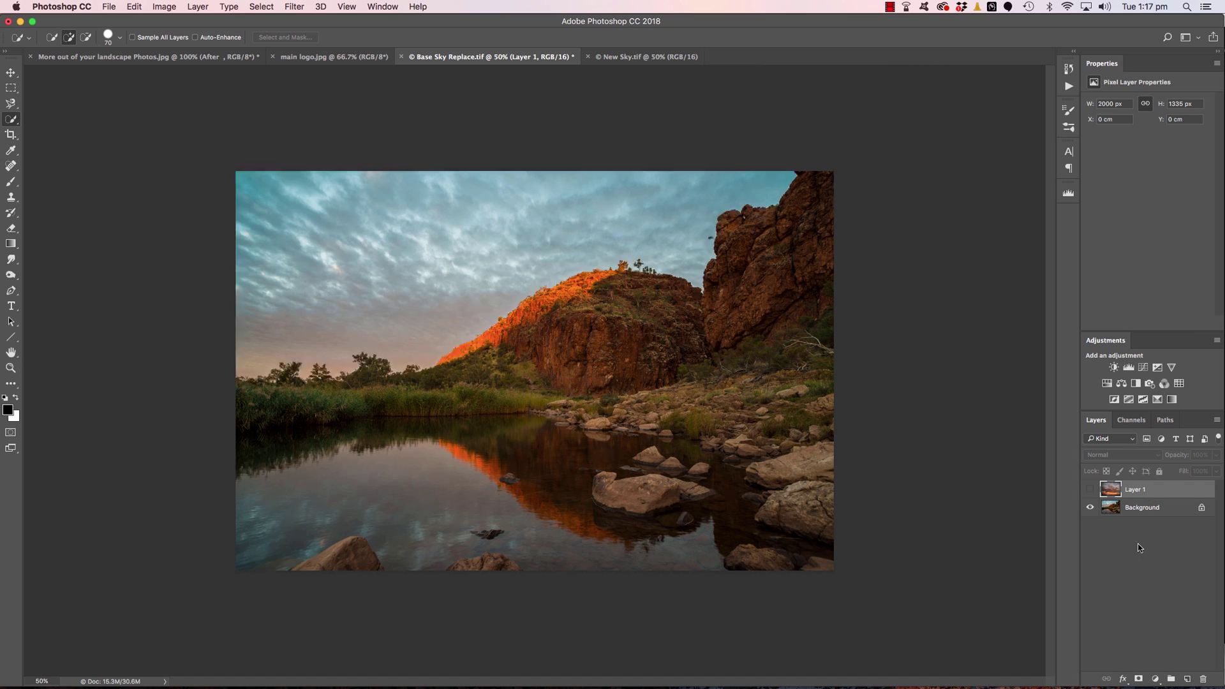
pyautogui.click(1138, 679)
# - Show the masked sunset layer and reposition it above the ridge
pyautogui.click(1090, 490)
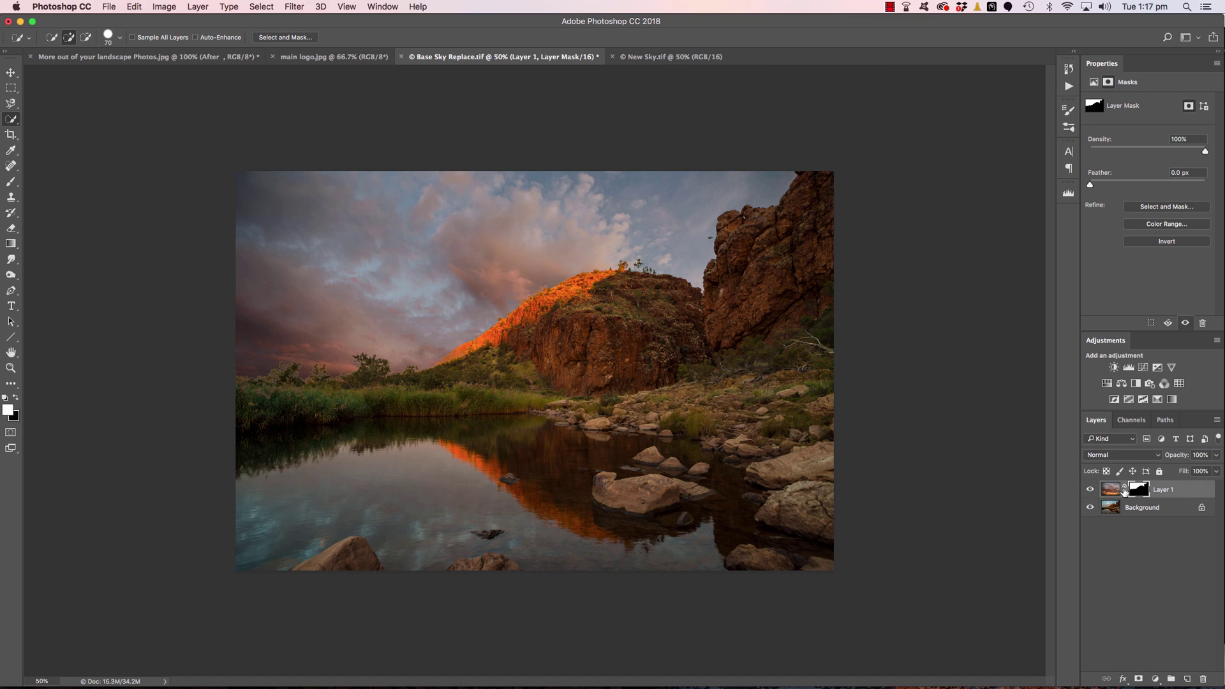
pyautogui.click(1111, 489)
pyautogui.click(1109, 493)
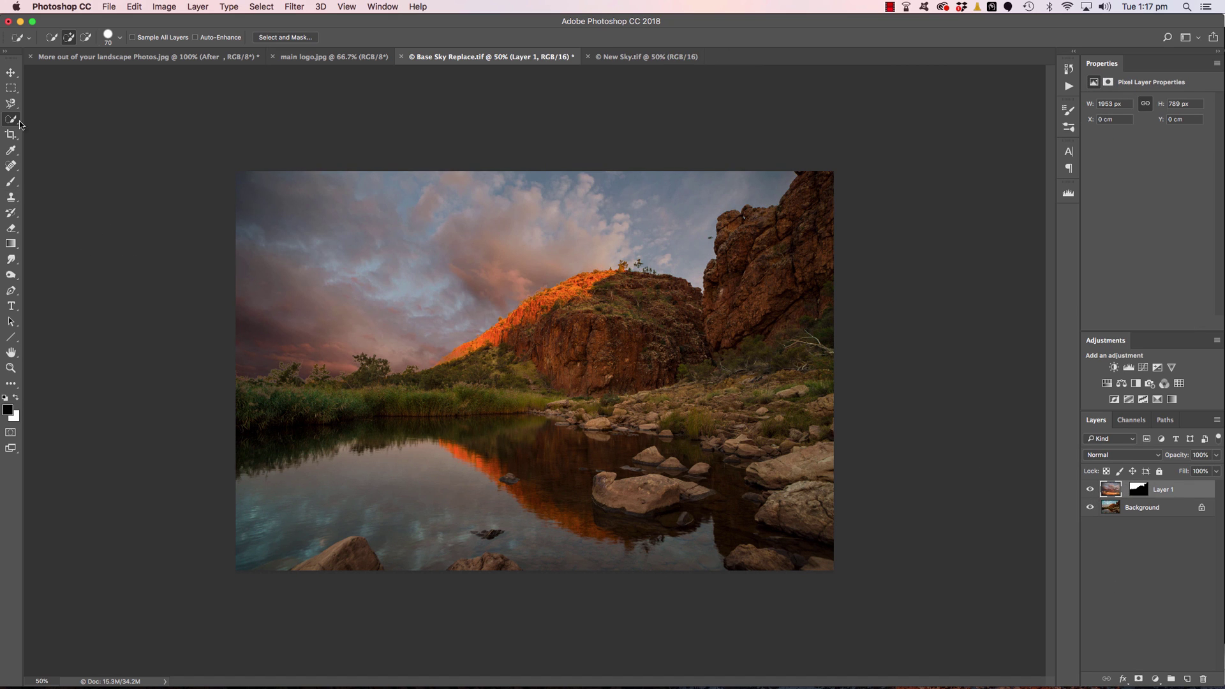
pyautogui.click(11, 73)
pyautogui.moveTo(482, 295); pyautogui.dragTo(434, 242)
# - Duplicate the sky layer, delete its mask, flip it vertically and move it down over the water
pyautogui.press('super+j')
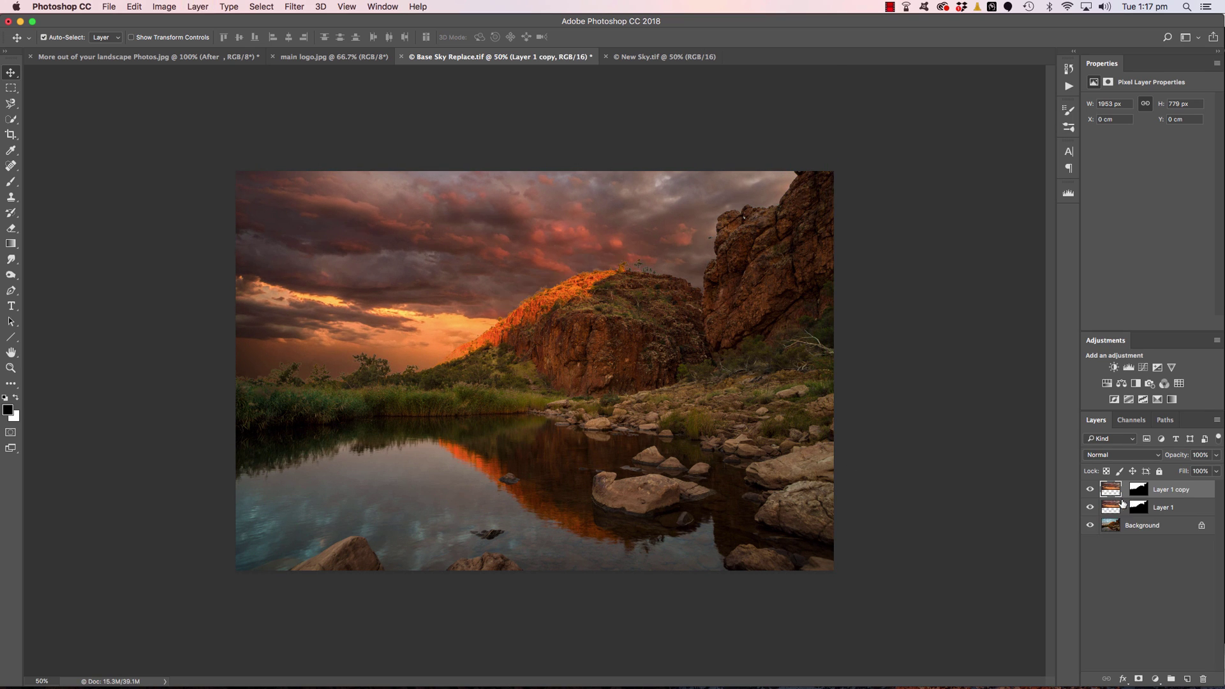
pyautogui.rightClick(1141, 493)
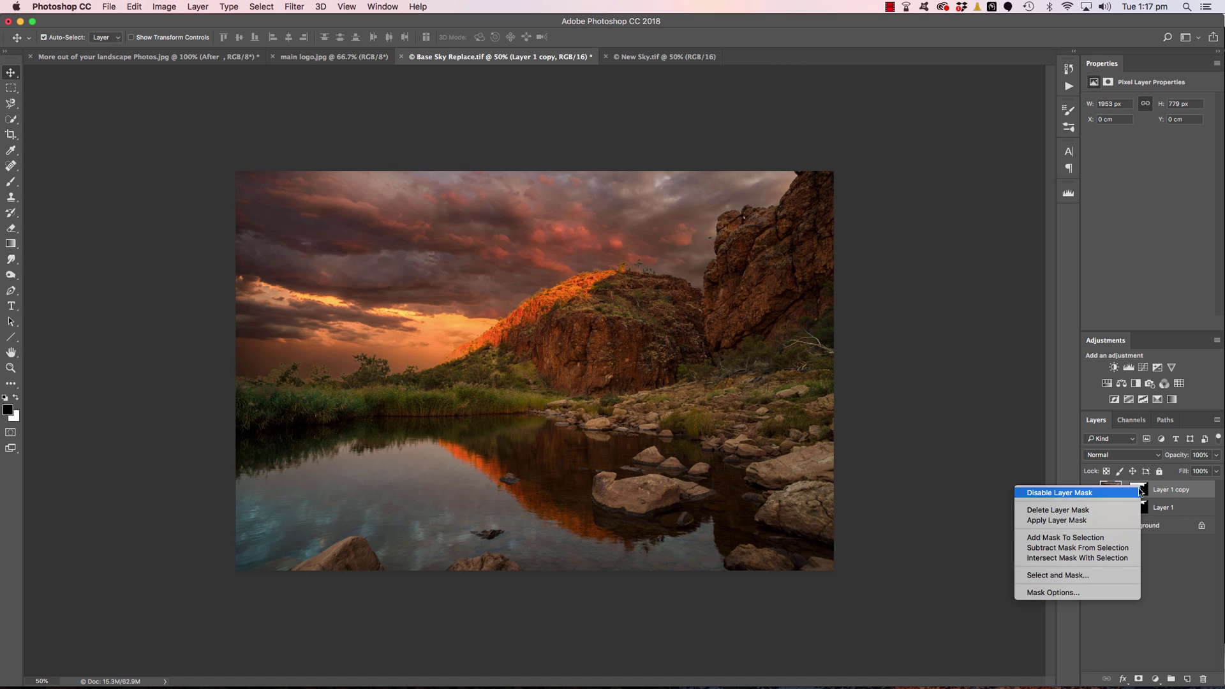
pyautogui.click(1112, 508)
pyautogui.press('super+t')
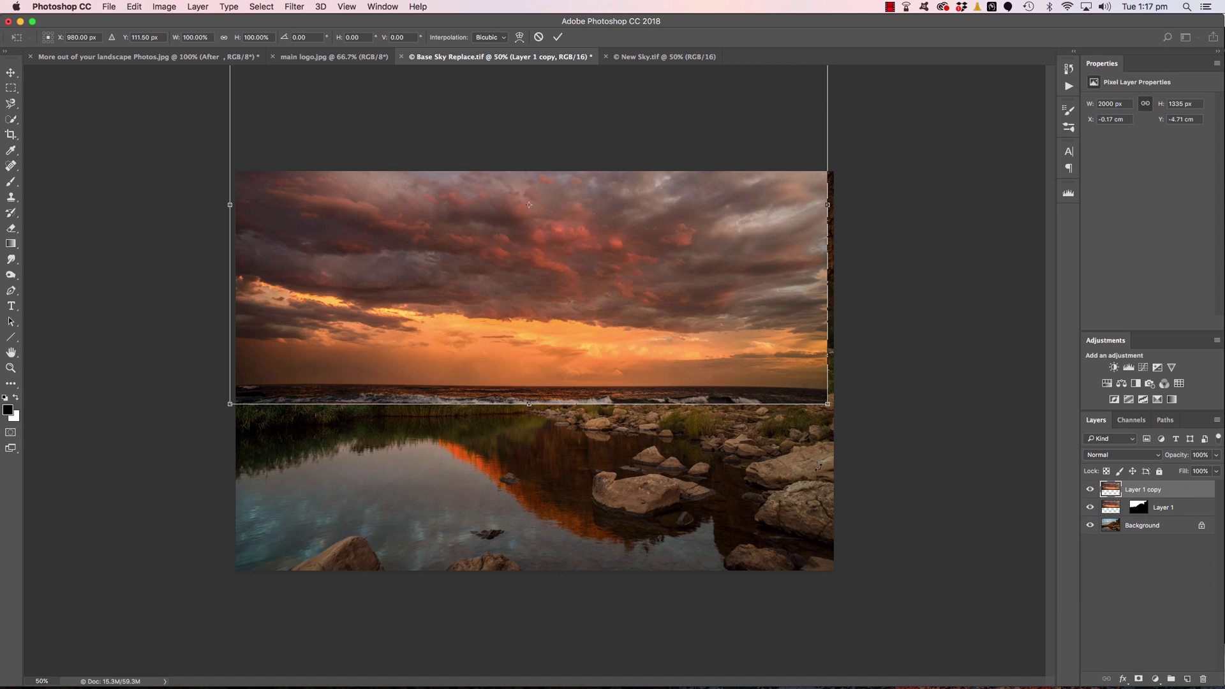
pyautogui.rightClick(593, 339)
pyautogui.click(623, 498)
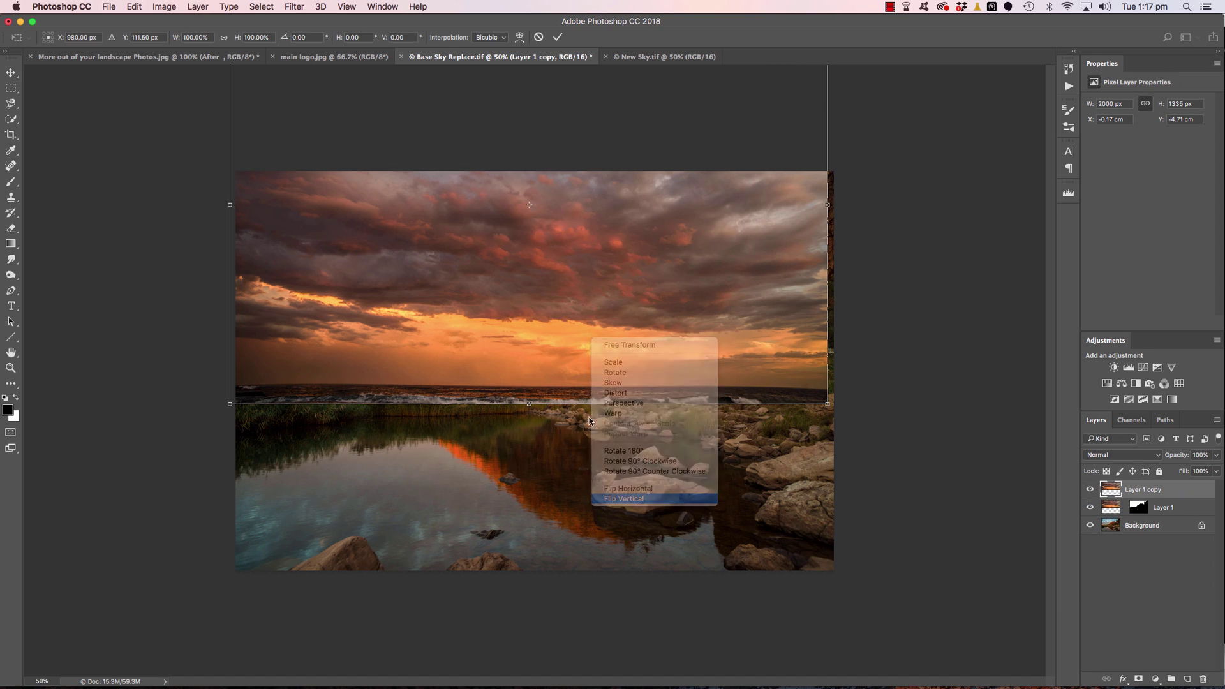
pyautogui.moveTo(580, 282); pyautogui.dragTo(587, 663)
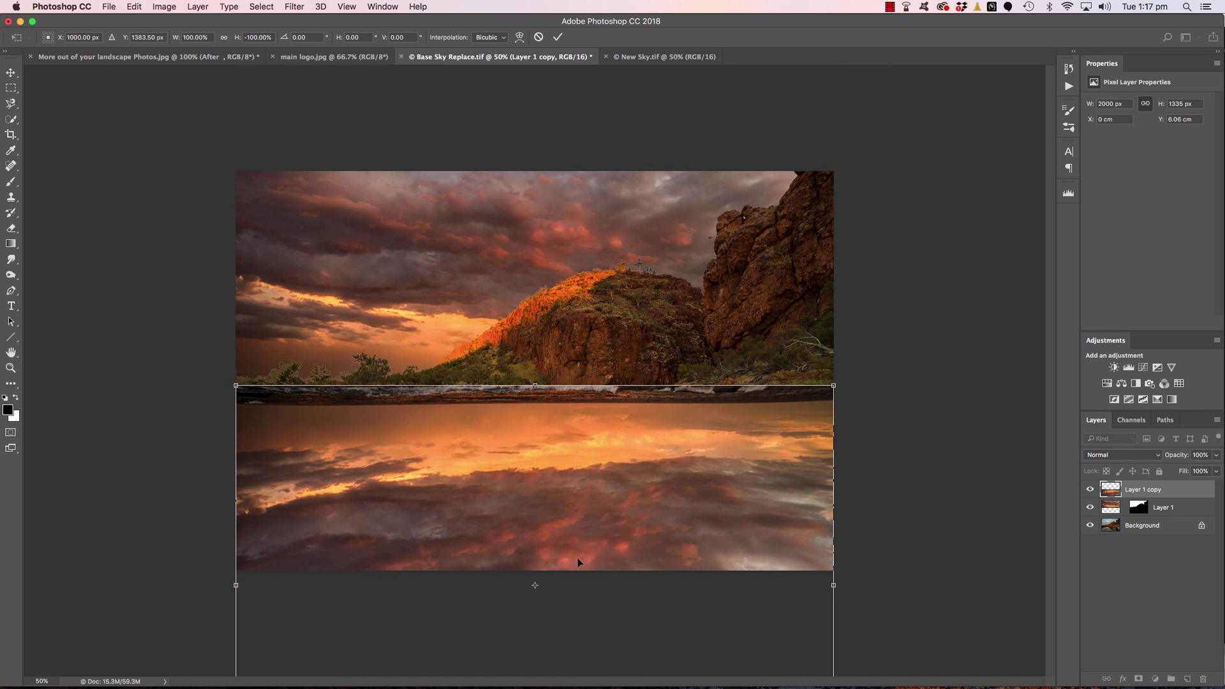
pyautogui.press('Return')
# - With the sky layers hidden, select the river water on Background and refine it in Select and Mask
pyautogui.moveTo(1090, 489); pyautogui.dragTo(1089, 508)
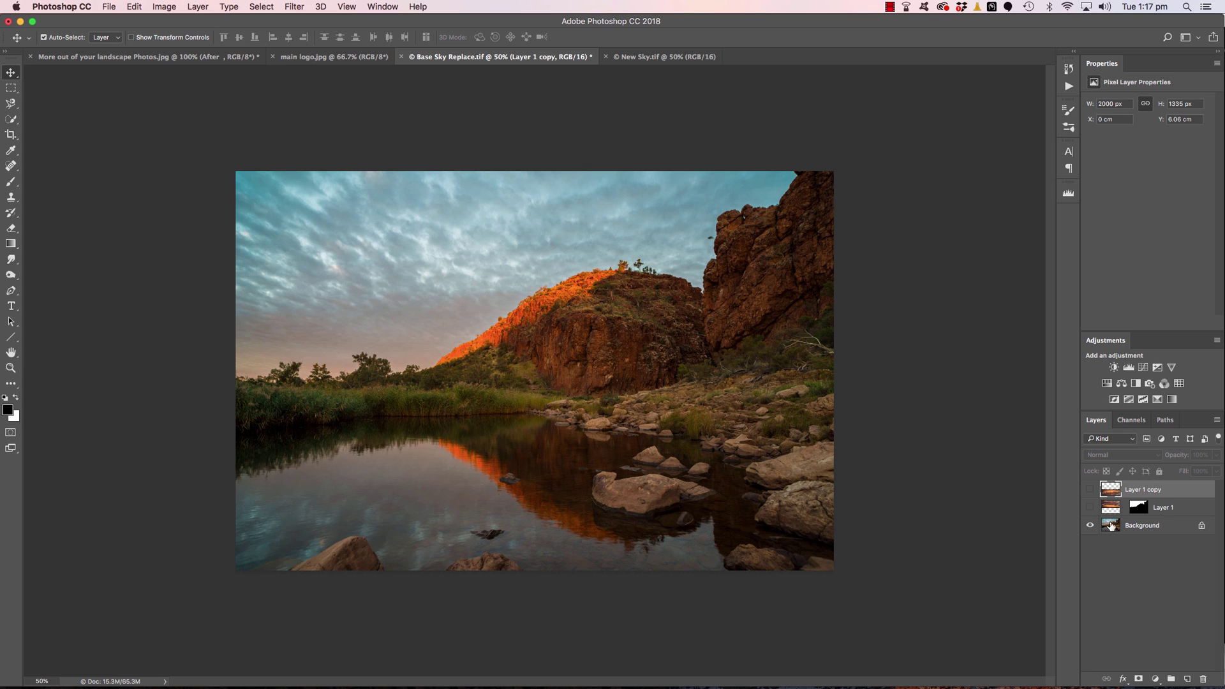
pyautogui.click(1112, 525)
pyautogui.click(10, 119)
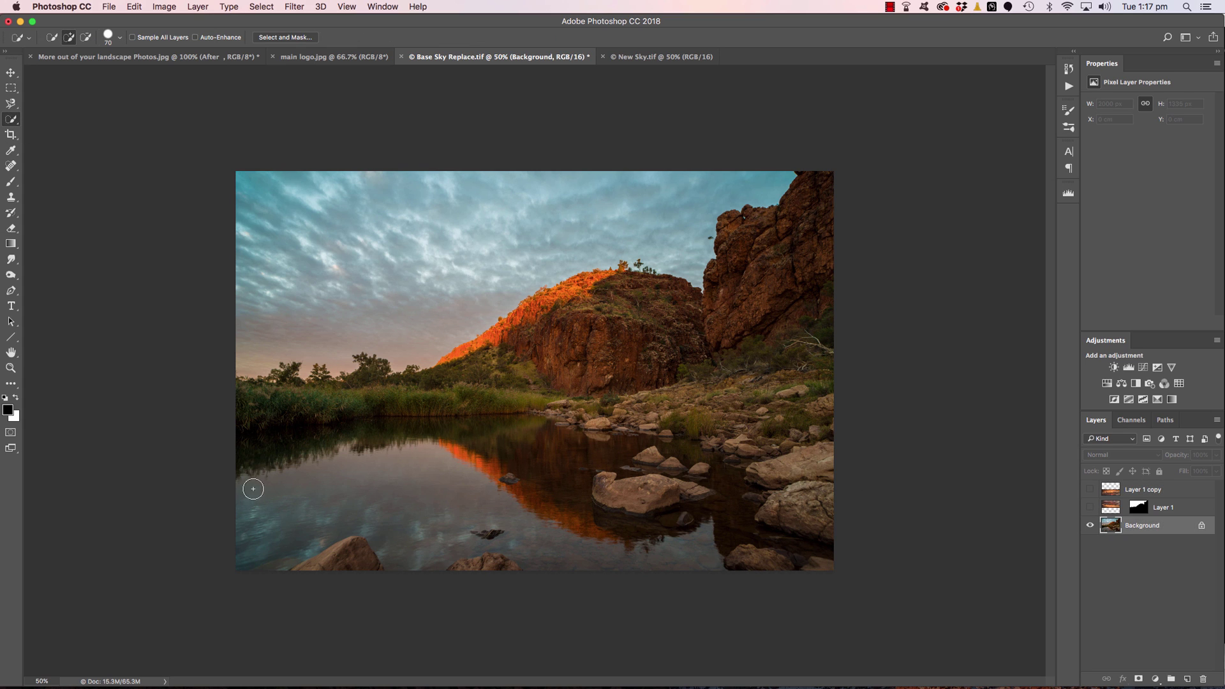
pyautogui.moveTo(251, 487)
pyautogui.mouseDown()
pyautogui.moveTo(345, 476)
pyautogui.moveTo(428, 486)
pyautogui.moveTo(486, 498)
pyautogui.moveTo(563, 539)
pyautogui.moveTo(689, 560)
pyautogui.mouseUp()
pyautogui.click(285, 37)
pyautogui.moveTo(246, 460)
pyautogui.mouseDown()
pyautogui.moveTo(361, 429)
pyautogui.moveTo(470, 457)
pyautogui.moveTo(573, 522)
pyautogui.moveTo(711, 523)
pyautogui.moveTo(730, 566)
pyautogui.moveTo(742, 561)
pyautogui.mouseUp()
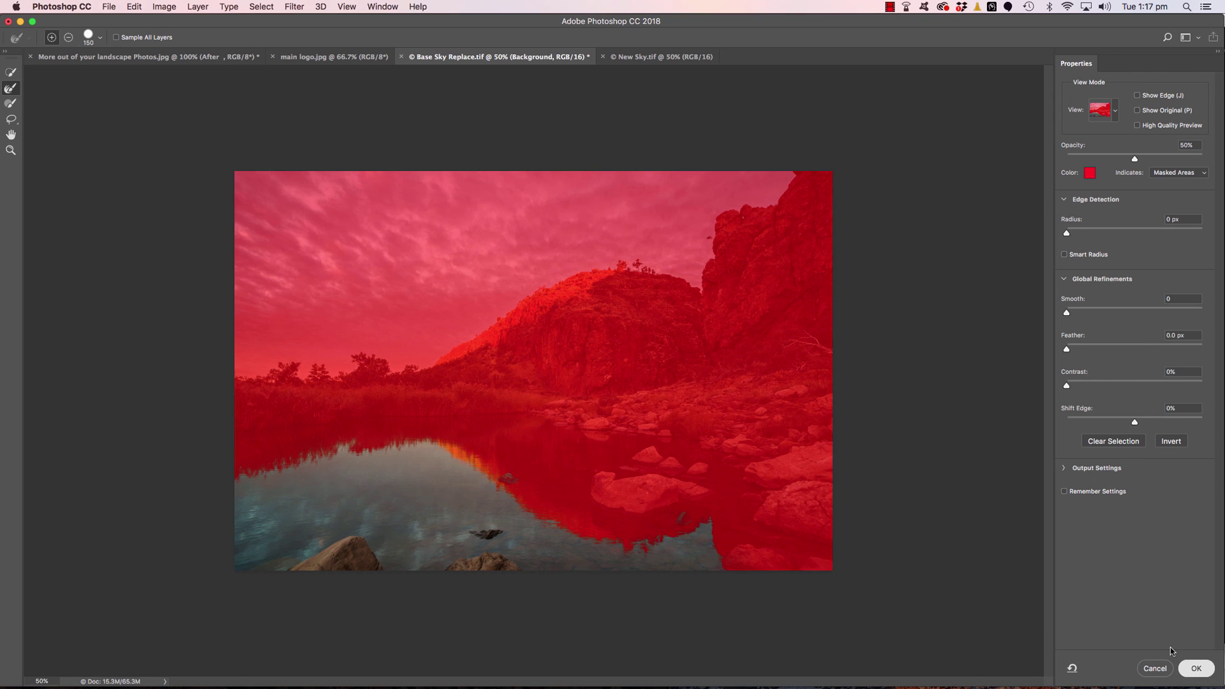
pyautogui.click(1196, 668)
# - Mask the flipped reflection to the water, show both sky layers, and nudge the reflection down
pyautogui.click(1149, 489)
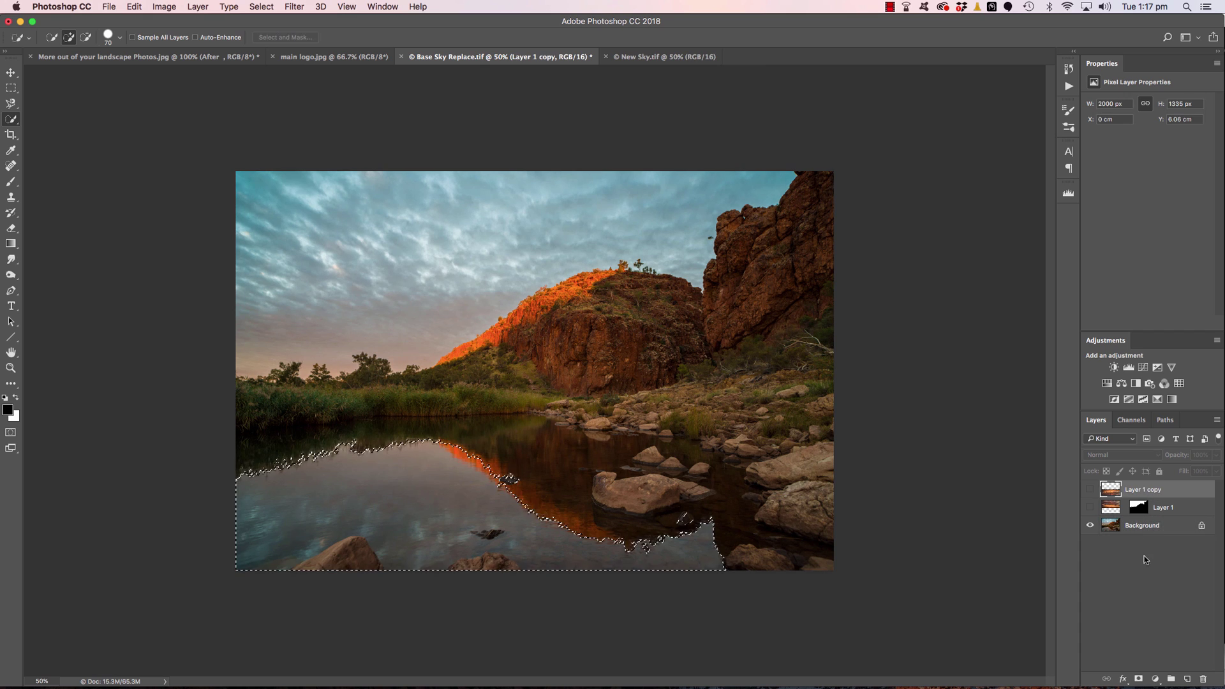
pyautogui.click(1139, 679)
pyautogui.click(1090, 489)
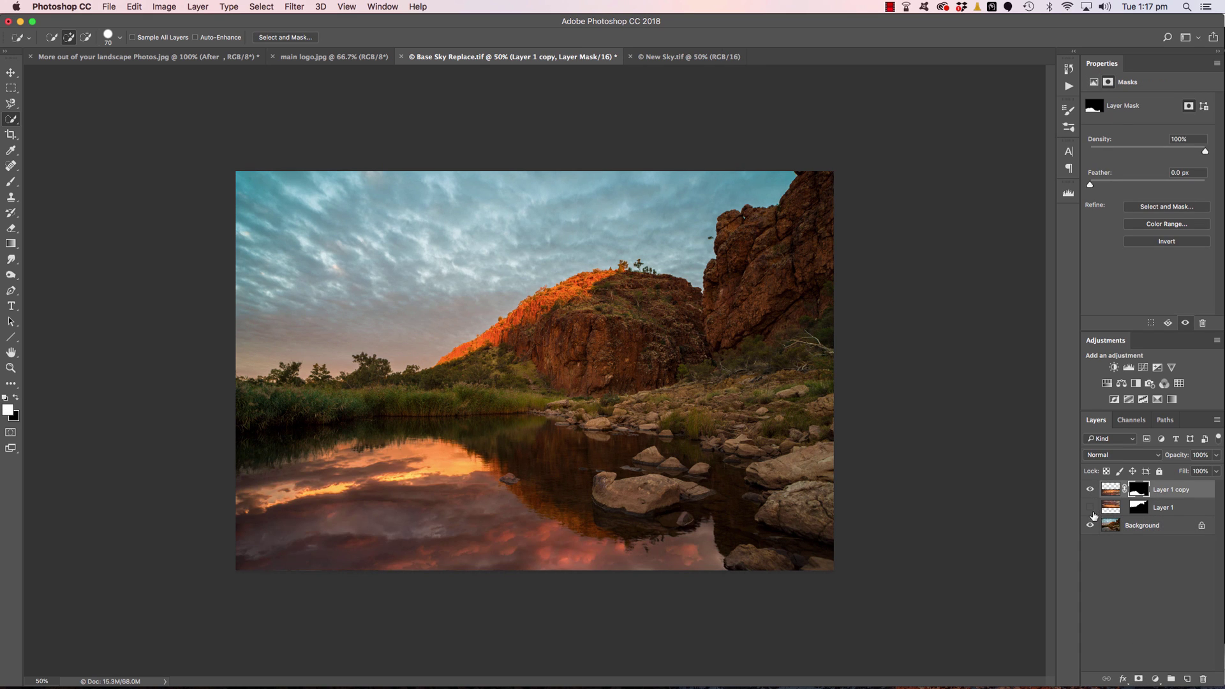
pyautogui.click(1089, 507)
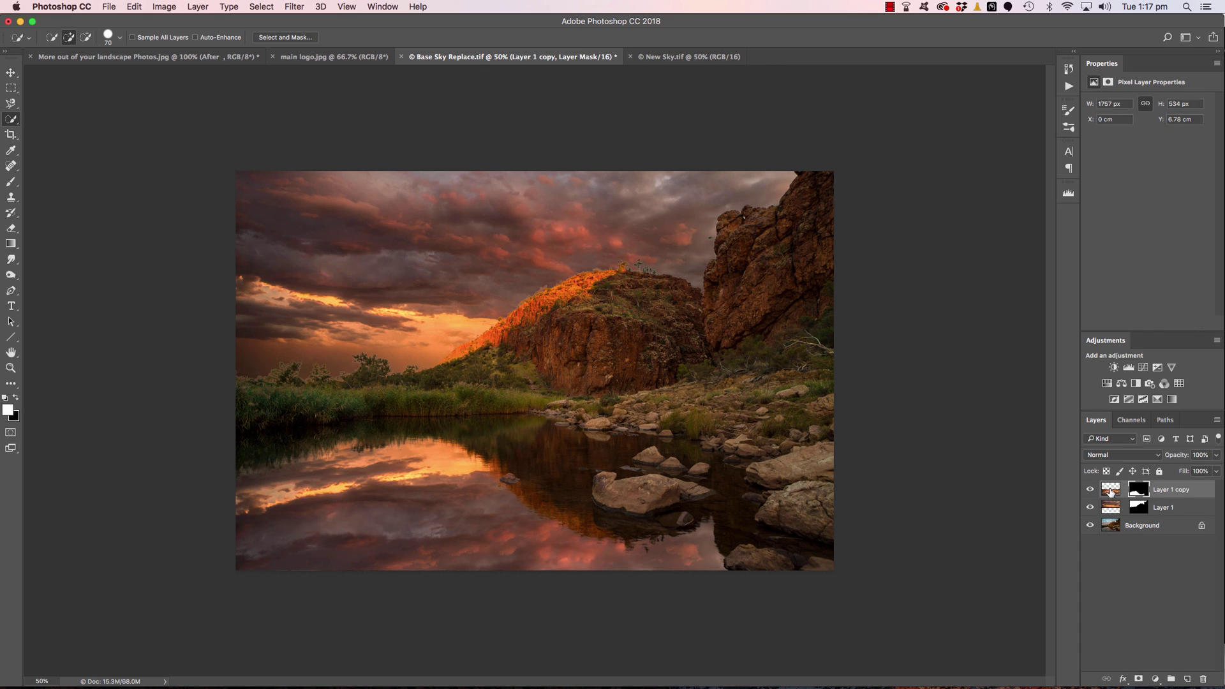
pyautogui.click(1111, 489)
pyautogui.click(10, 72)
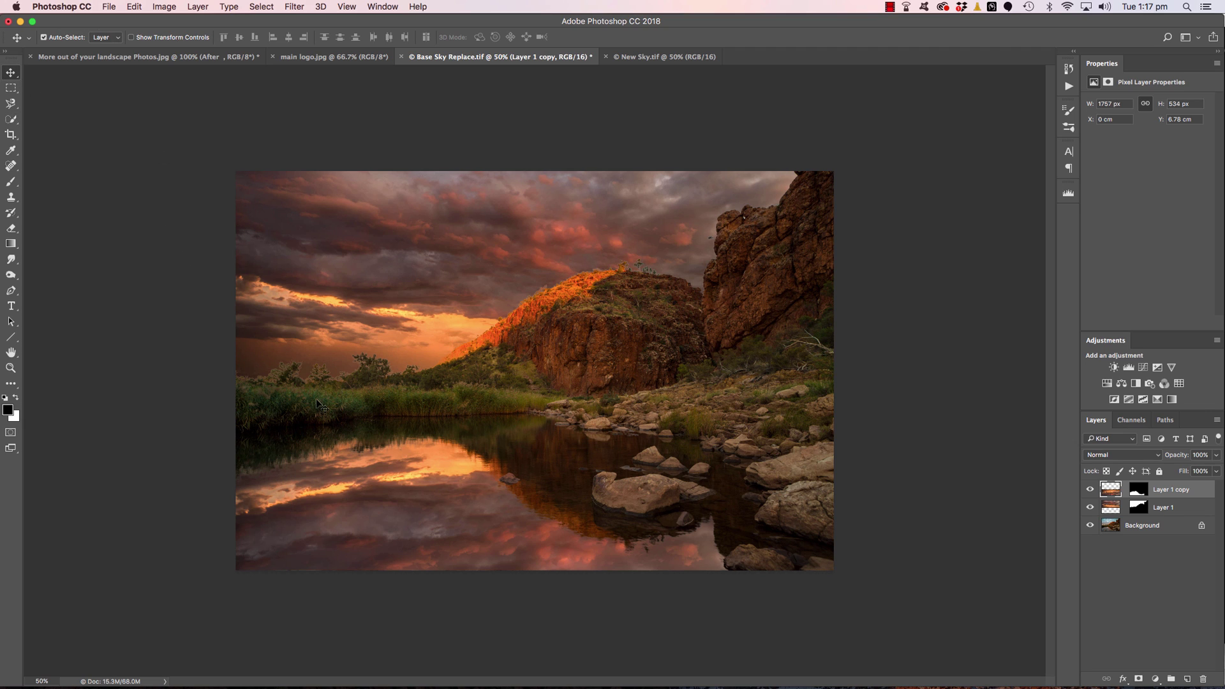
pyautogui.moveTo(402, 479); pyautogui.dragTo(400, 488)
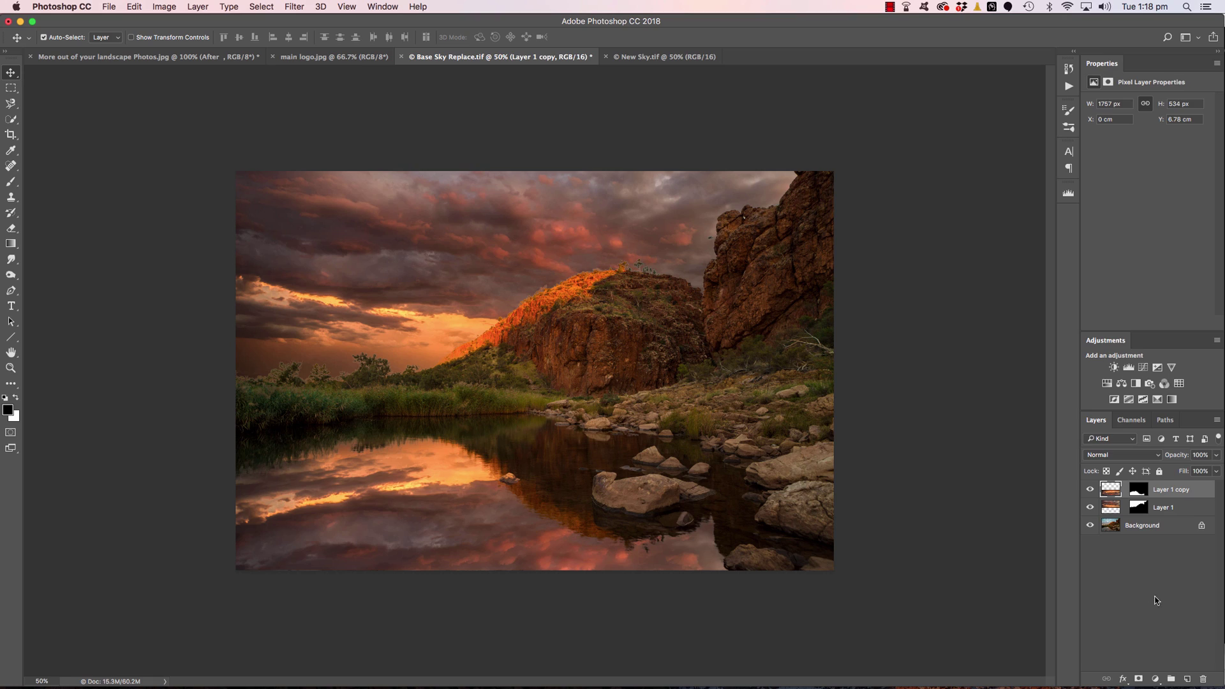
# - Duplicate Background, zoom to 200%, and burn the bright halos along the treeline with a smaller brush
pyautogui.click(1128, 529)
pyautogui.press('super+j')
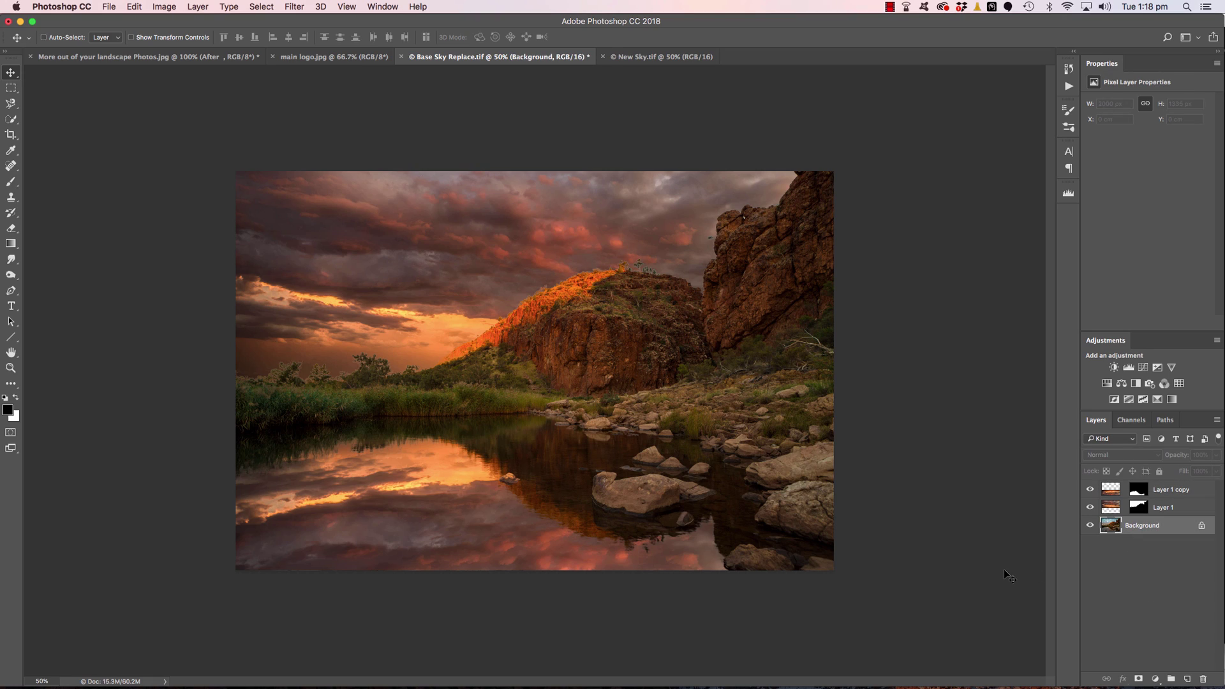
pyautogui.press('super+equal')
pyautogui.press('super+equal')
pyautogui.press('super+equal')
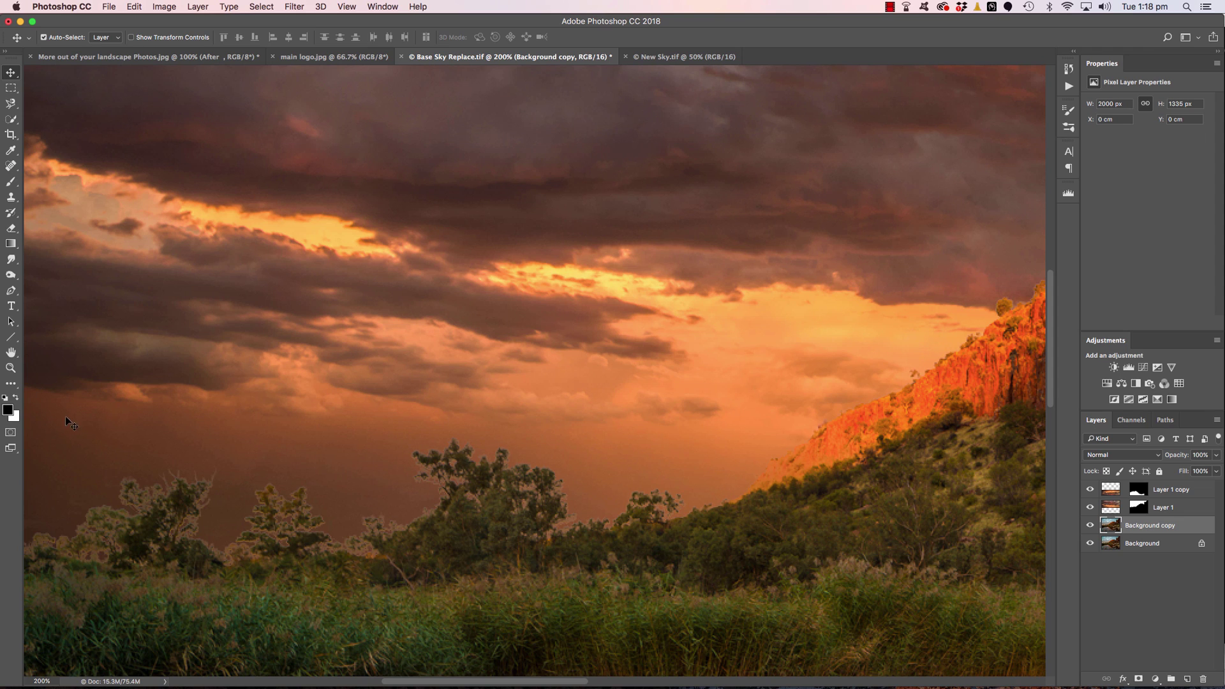
pyautogui.click(10, 275)
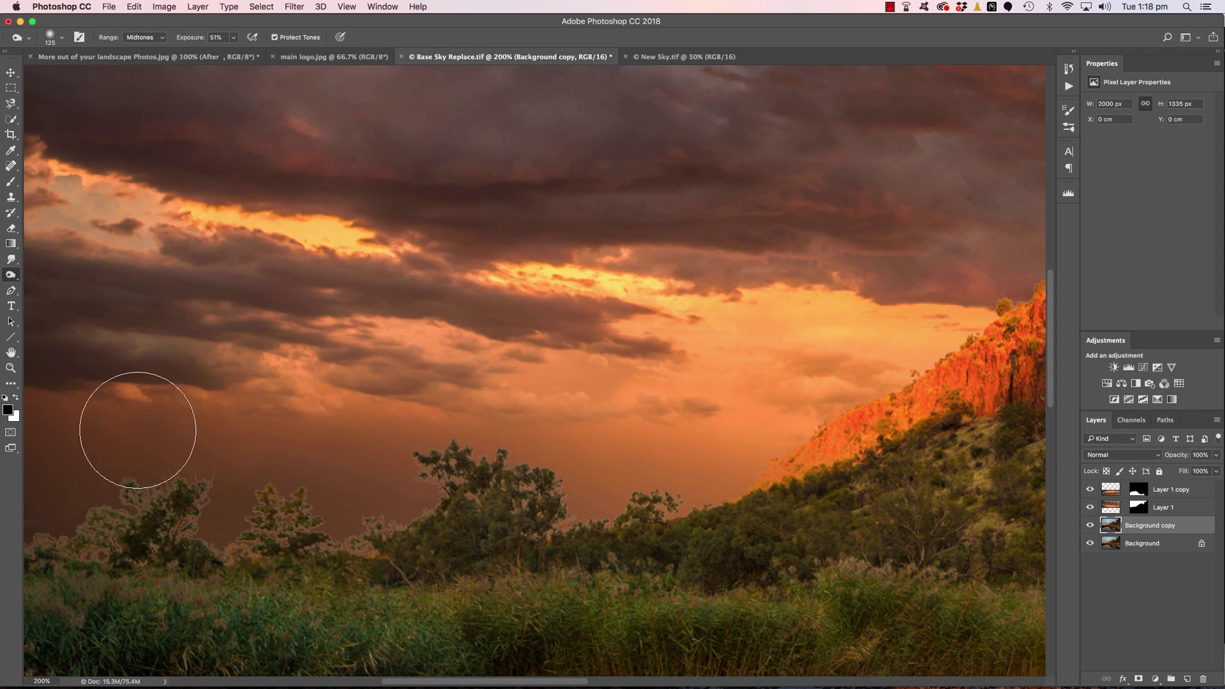
pyautogui.moveTo(190, 582); pyautogui.dragTo(415, 547)
pyautogui.press('[')
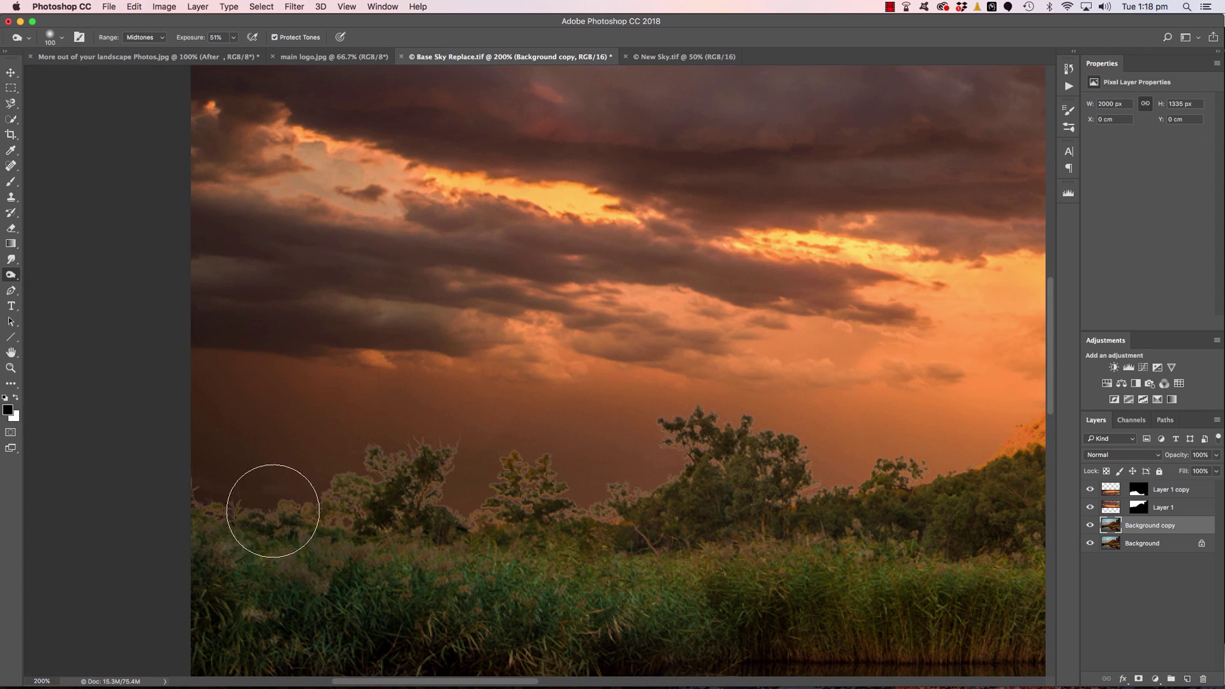
pyautogui.moveTo(343, 509)
pyautogui.mouseDown()
pyautogui.moveTo(414, 493)
pyautogui.moveTo(304, 493)
pyautogui.moveTo(483, 448)
pyautogui.moveTo(388, 498)
pyautogui.moveTo(529, 507)
pyautogui.moveTo(664, 447)
pyautogui.moveTo(438, 502)
pyautogui.moveTo(639, 499)
pyautogui.moveTo(664, 425)
pyautogui.moveTo(772, 436)
pyautogui.moveTo(849, 477)
pyautogui.moveTo(974, 490)
pyautogui.mouseUp()
pyautogui.moveTo(680, 543)
pyautogui.mouseDown()
pyautogui.moveTo(616, 546)
pyautogui.moveTo(541, 519)
pyautogui.moveTo(823, 486)
pyautogui.moveTo(601, 517)
pyautogui.mouseUp()
# - Burn the bright edge up the sunlit cliff with a 175 px brush, then zoom back out
pyautogui.press(']')
pyautogui.press(']')
pyautogui.press(']')
pyautogui.moveTo(519, 446)
pyautogui.mouseDown()
pyautogui.moveTo(519, 403)
pyautogui.moveTo(777, 299)
pyautogui.moveTo(843, 256)
pyautogui.moveTo(983, 241)
pyautogui.mouseUp()
pyautogui.moveTo(861, 369); pyautogui.dragTo(583, 438)
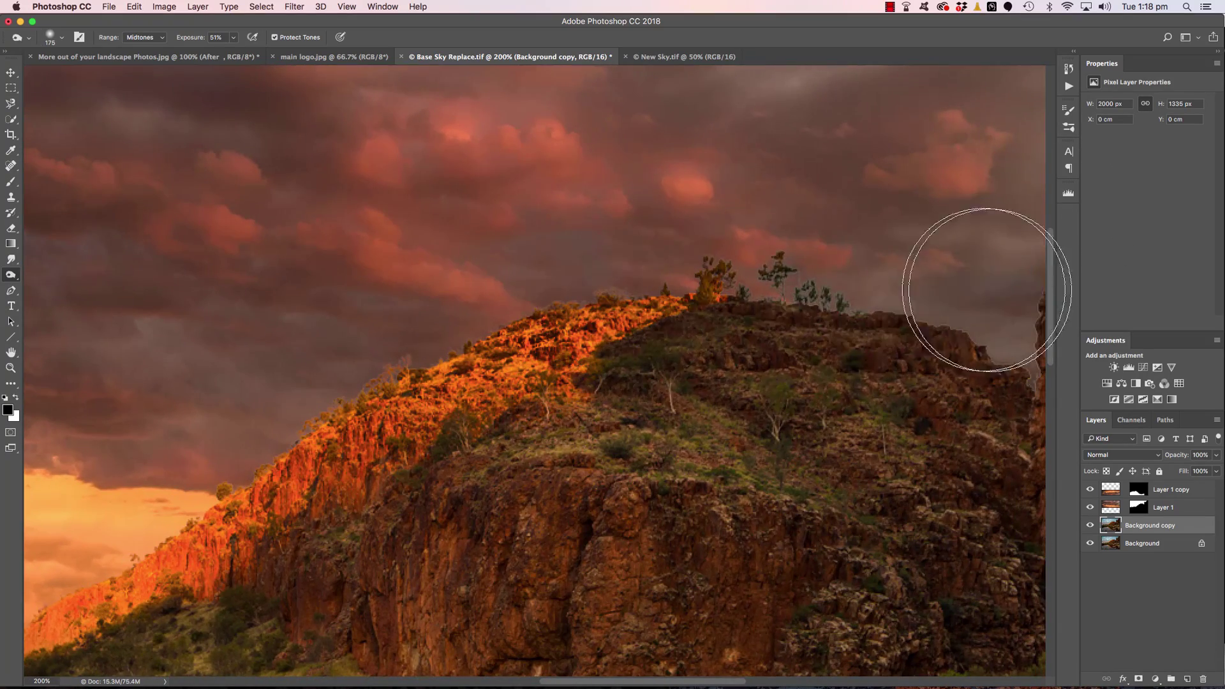
pyautogui.moveTo(924, 356); pyautogui.dragTo(465, 430)
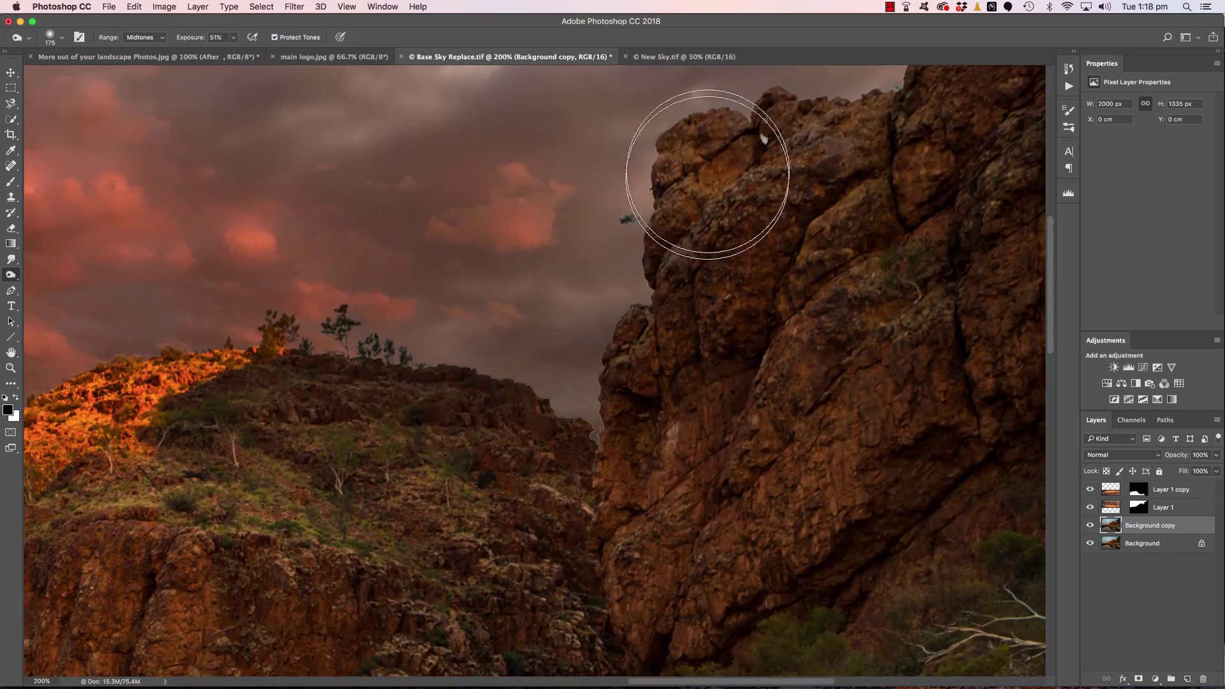
pyautogui.scroll(5, 664, 227)
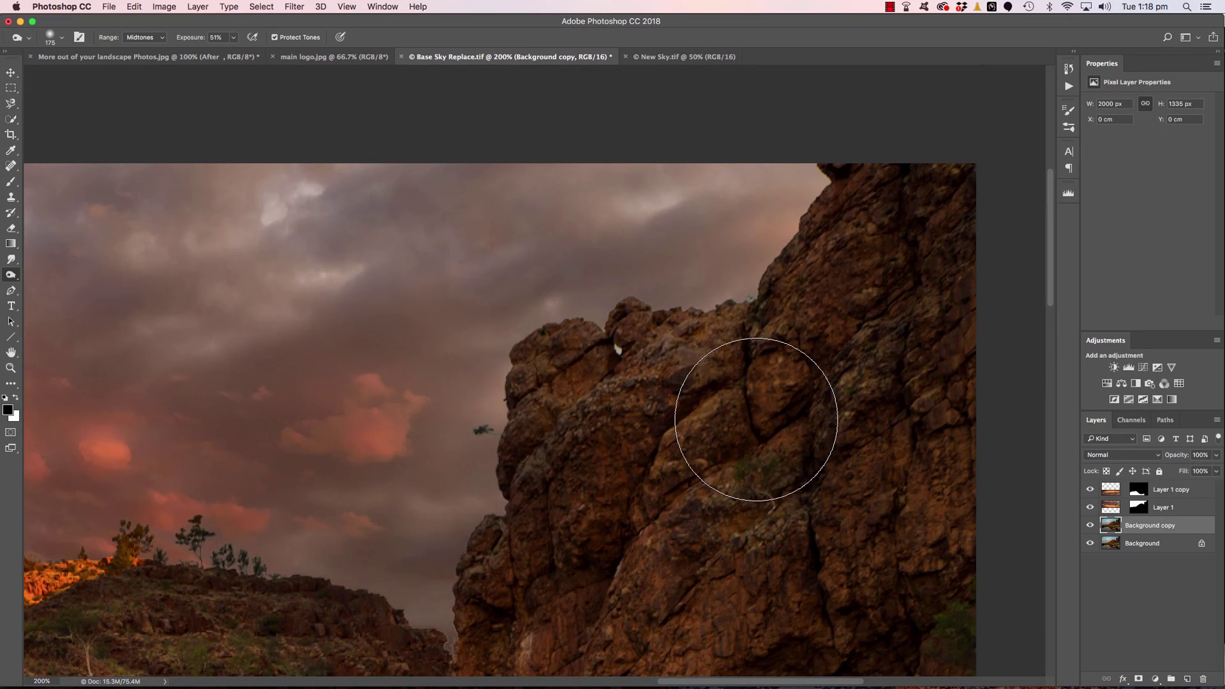
pyautogui.press('super+minus')
pyautogui.press('super+minus')
pyautogui.press('super+minus')
pyautogui.press('super+minus')
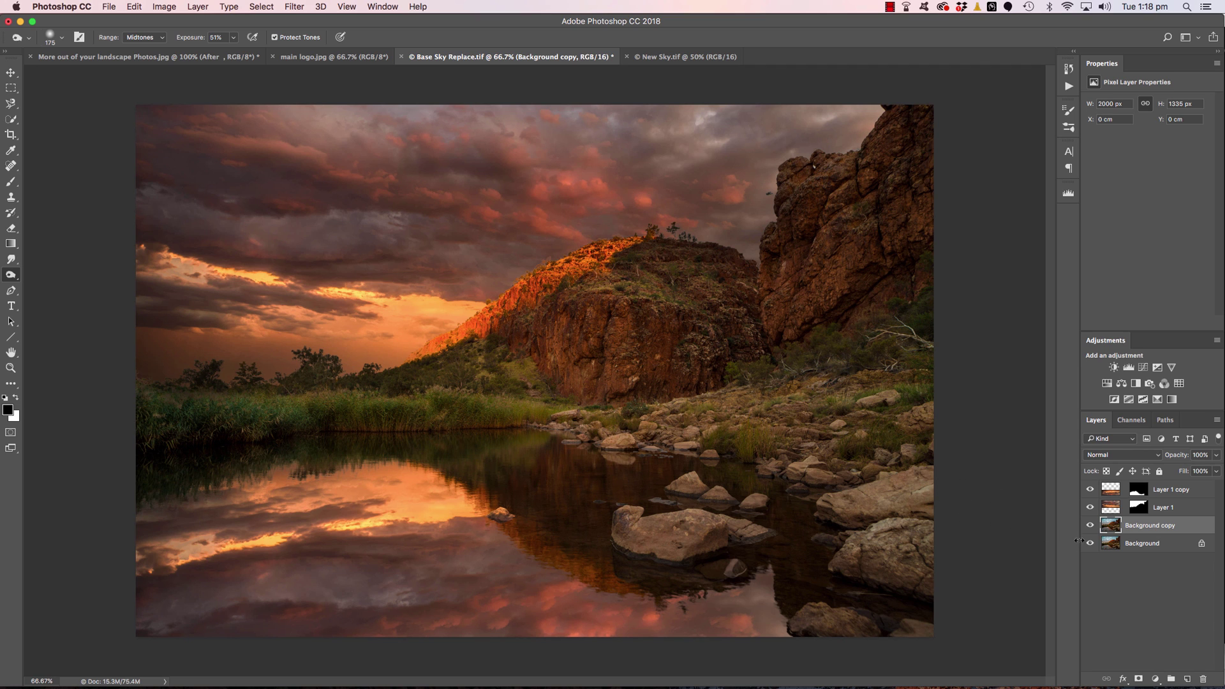
# - Compare against the original by toggling all added layers off and on, then zoom to 300%
pyautogui.keyDown('alt'); pyautogui.click(1090, 544); pyautogui.keyUp('alt')
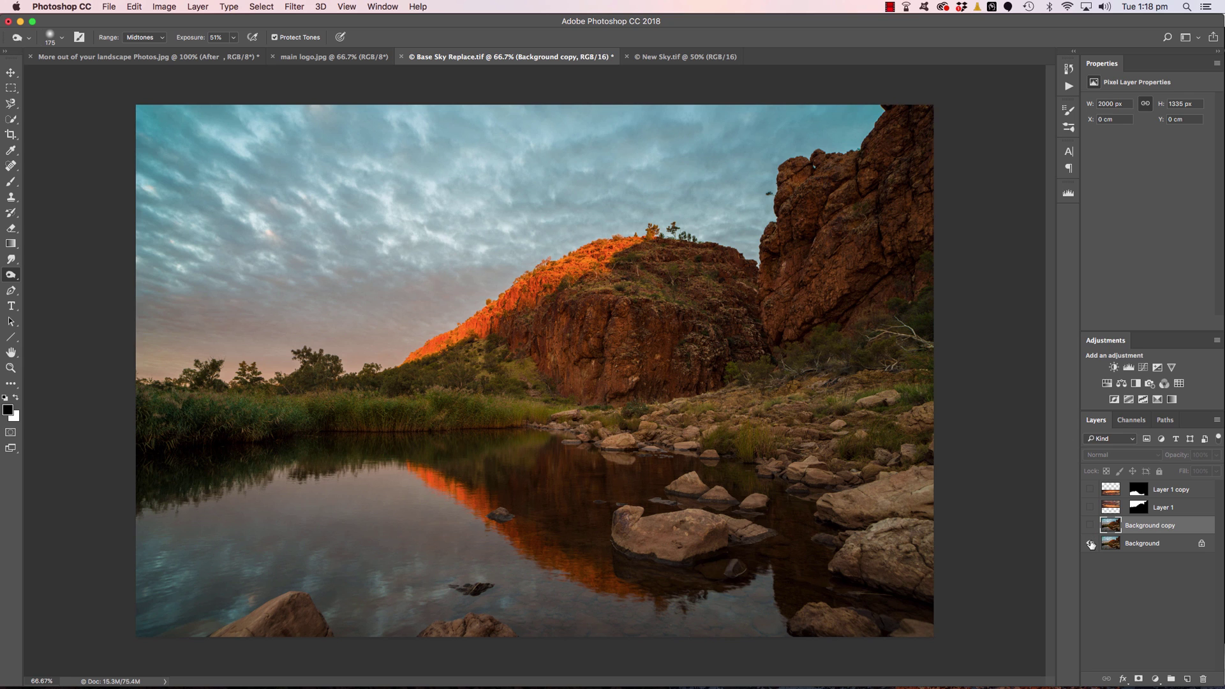
pyautogui.keyDown('alt'); pyautogui.click(1091, 544); pyautogui.keyUp('alt')
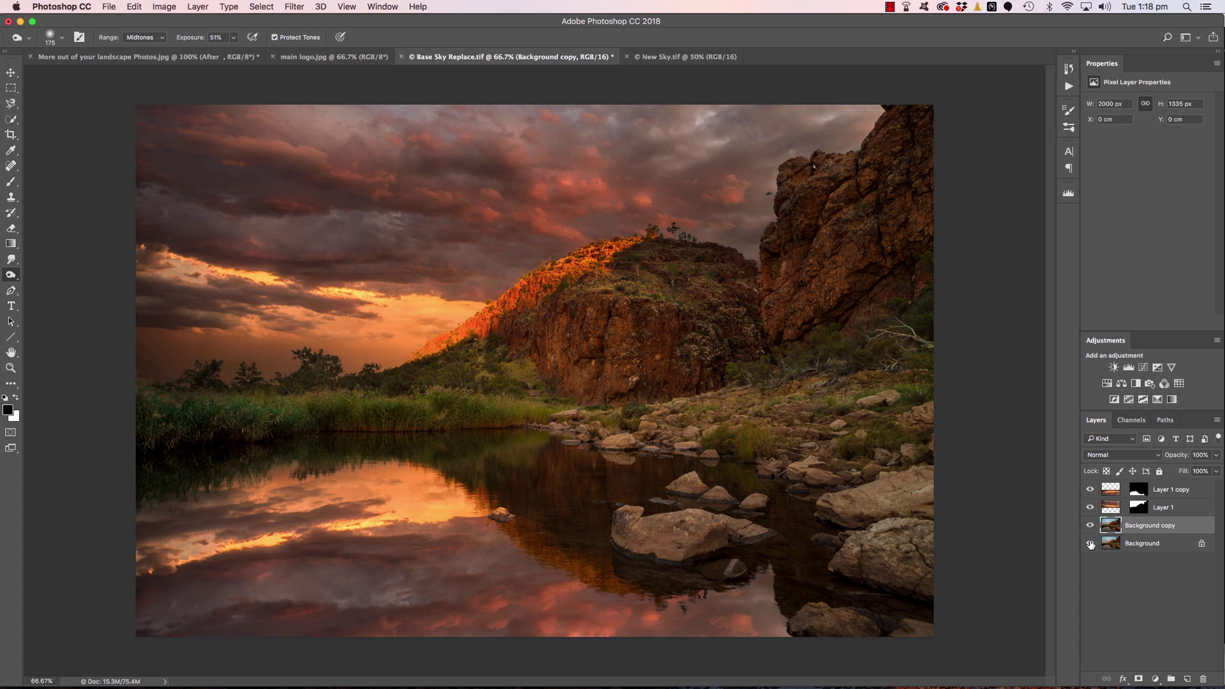
pyautogui.scroll(5, 708, 520)
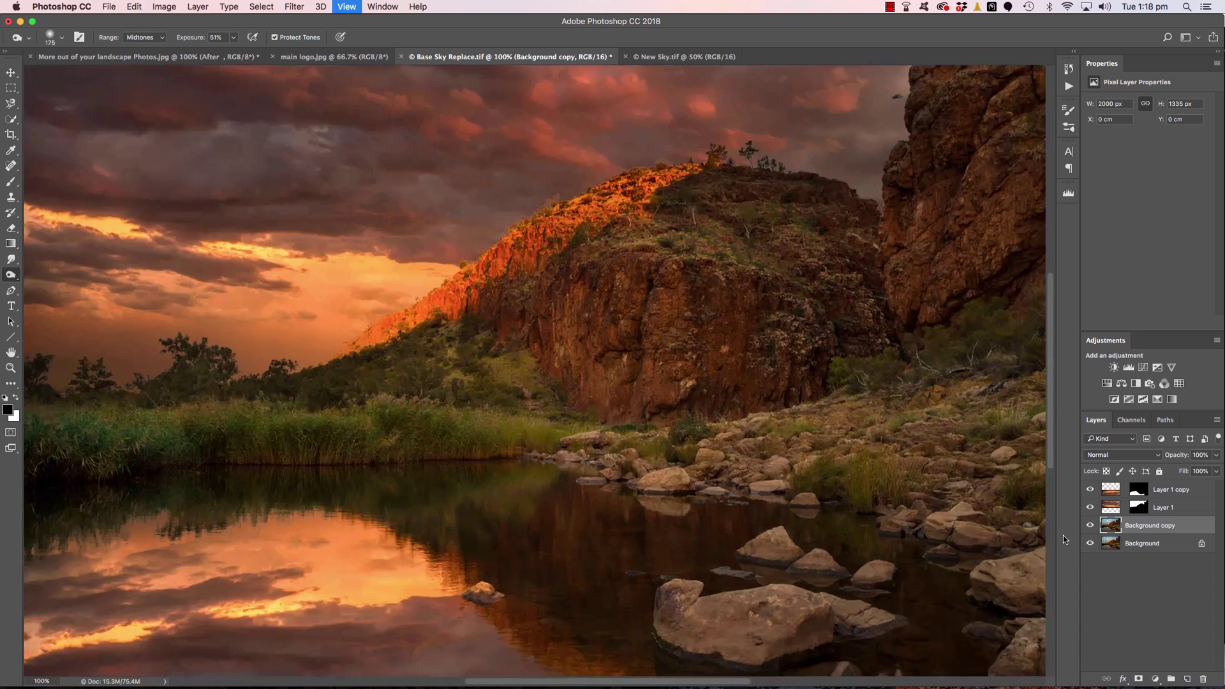
pyautogui.scroll(-8, 708, 520)
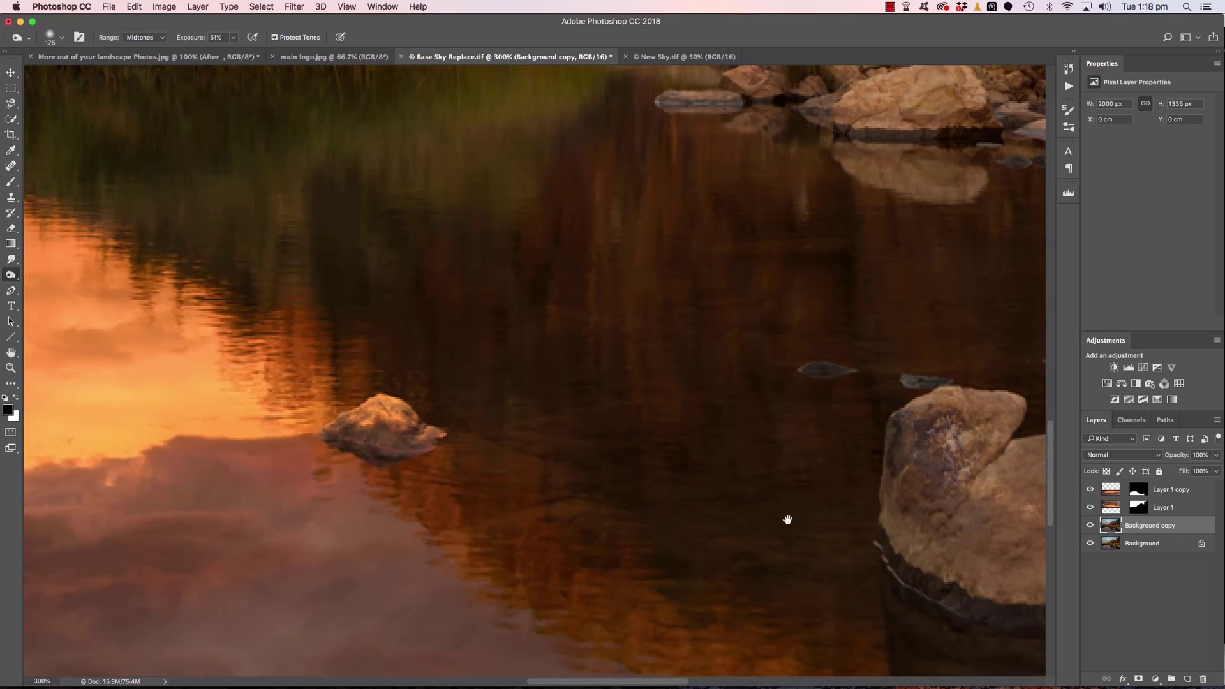
# - Pan across the water reflections around the large rock, small rock and shoreline reeds
pyautogui.moveTo(787, 520); pyautogui.dragTo(430, 306)
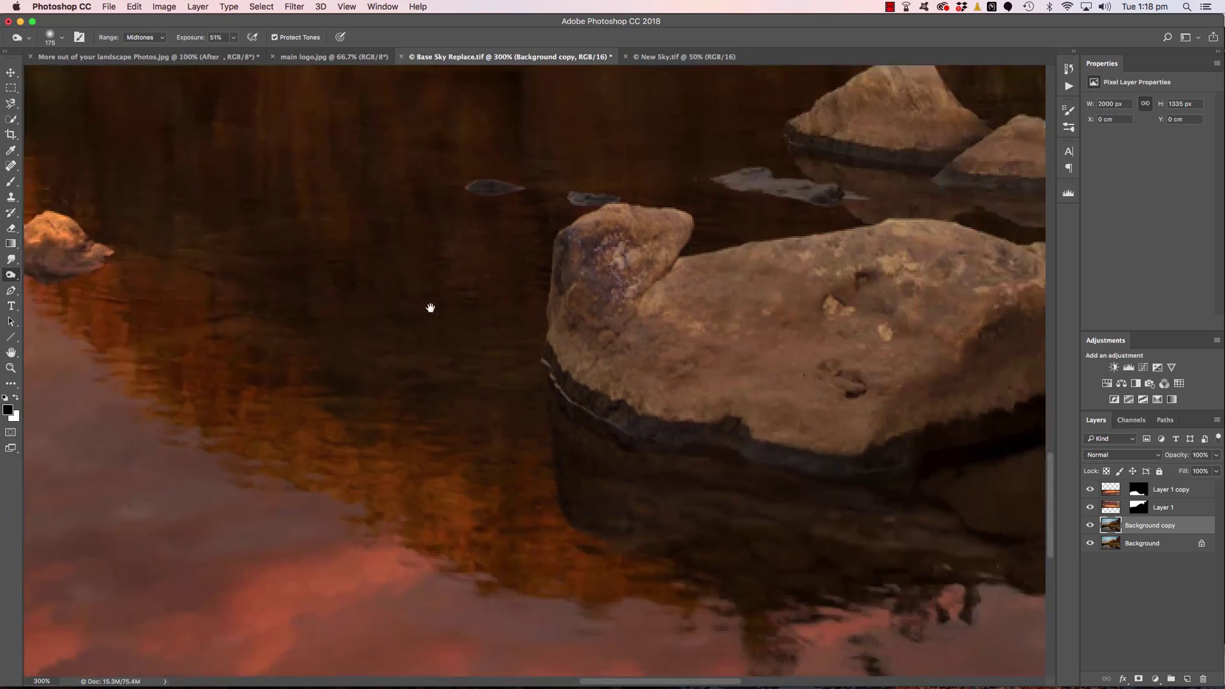
pyautogui.moveTo(585, 415); pyautogui.dragTo(445, 395)
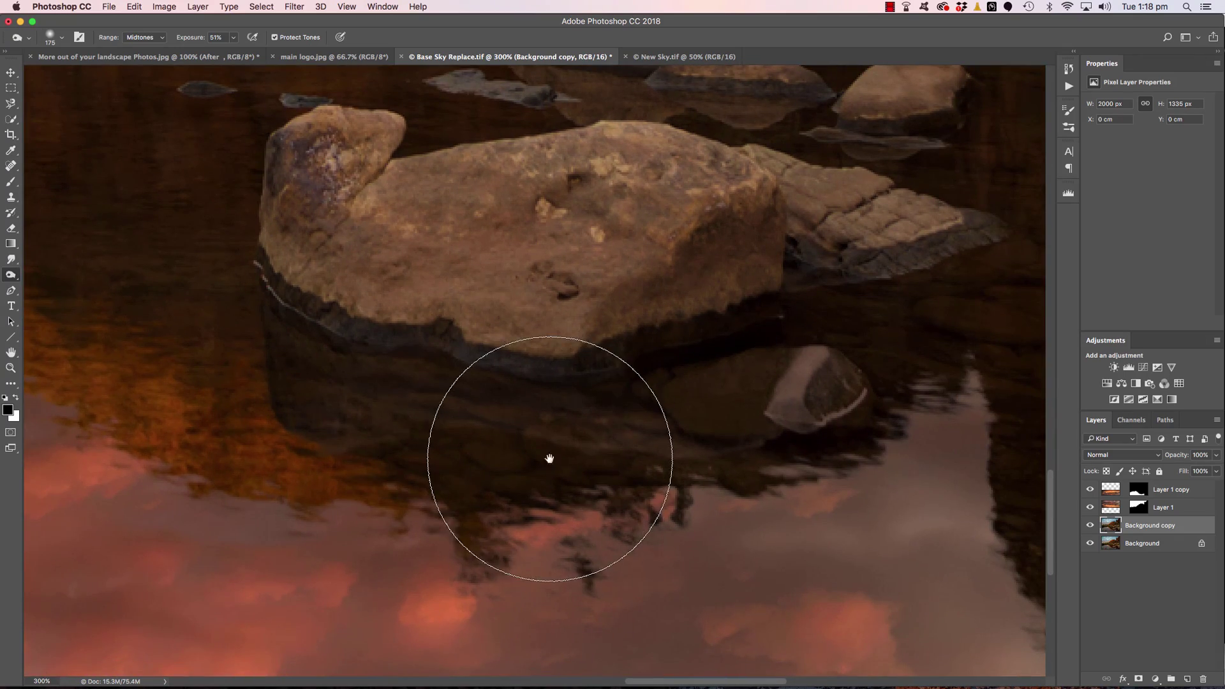
pyautogui.moveTo(506, 438); pyautogui.dragTo(782, 470)
pyautogui.moveTo(365, 342); pyautogui.dragTo(772, 479)
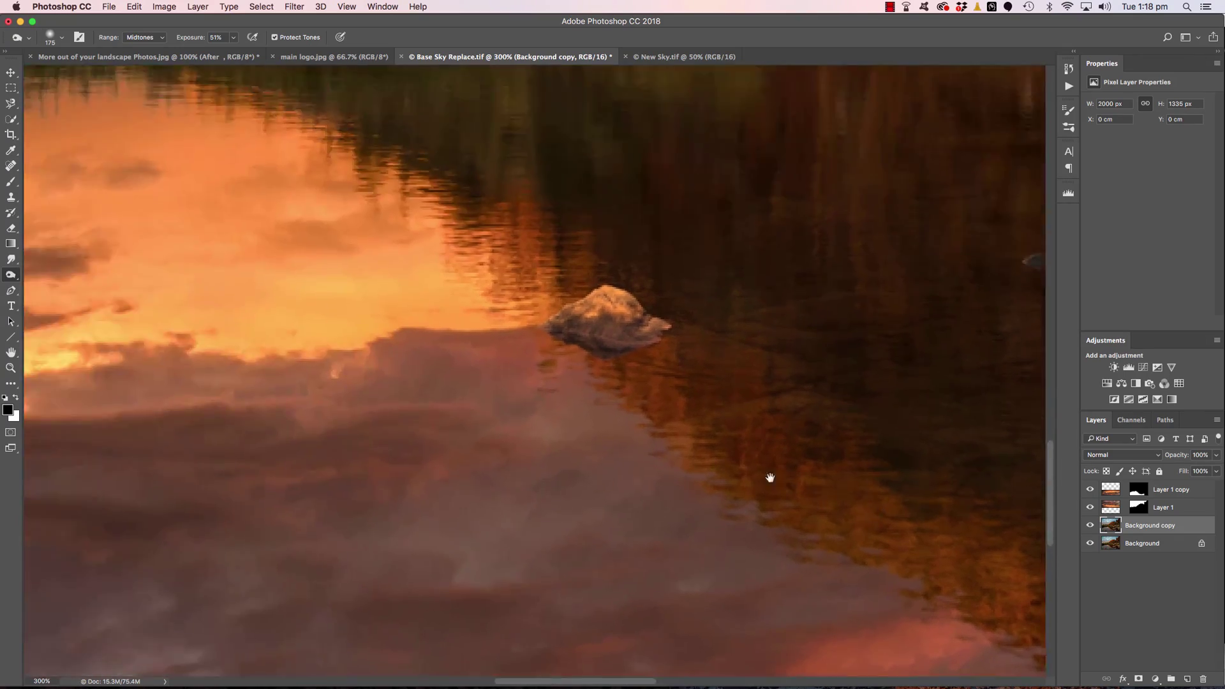
pyautogui.moveTo(714, 451); pyautogui.dragTo(899, 425)
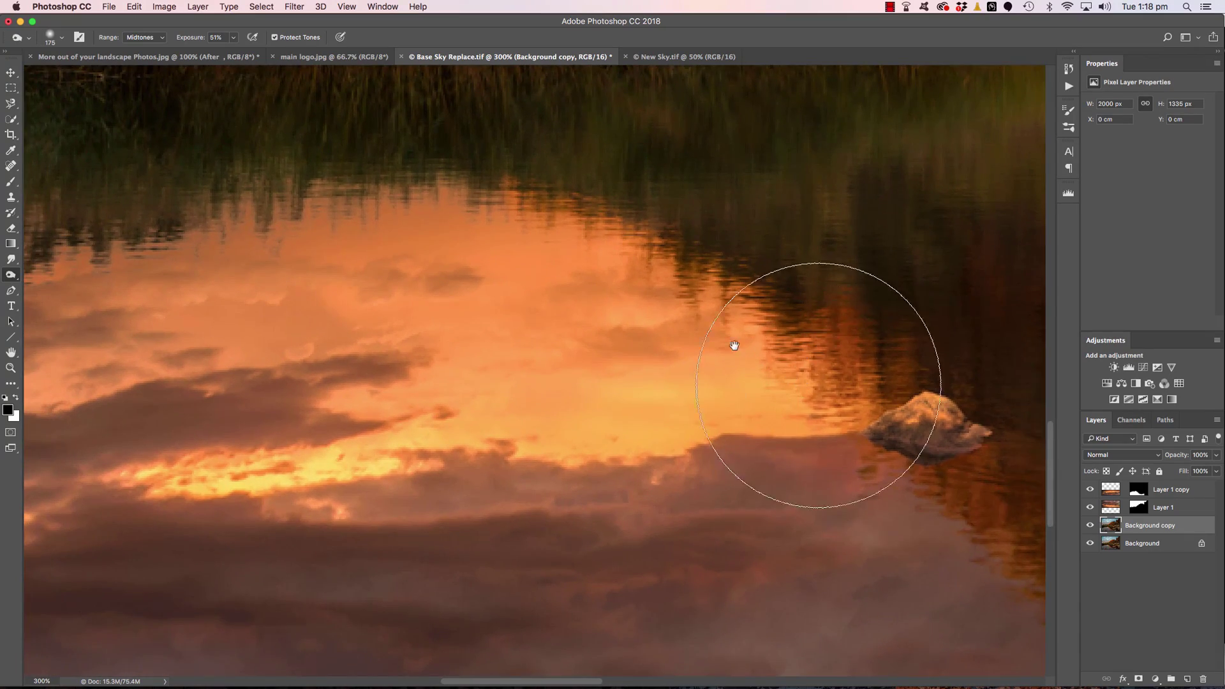
pyautogui.moveTo(733, 342); pyautogui.dragTo(905, 447)
pyautogui.moveTo(500, 397); pyautogui.dragTo(825, 405)
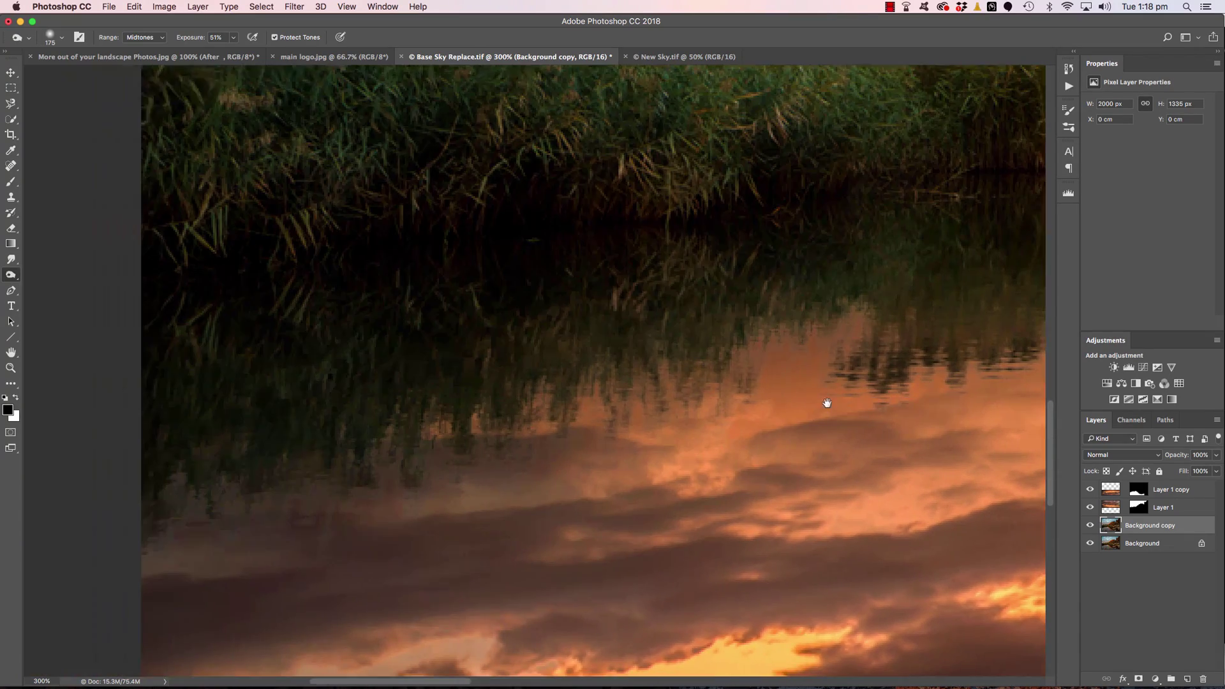
# - Fit the landscape on screen and revert the file with F12, briefly checking New Sky.tif
pyautogui.press('cmd+minus')
pyautogui.press('super+minus')
pyautogui.press('super+minus')
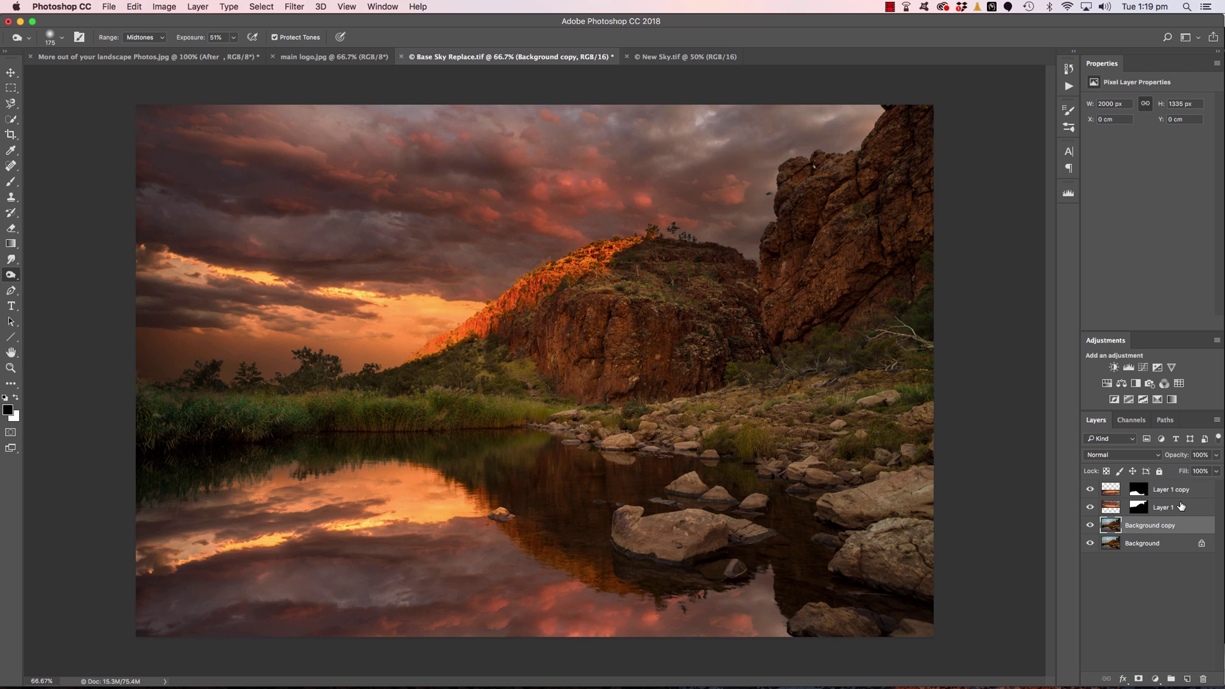
pyautogui.press('F12')
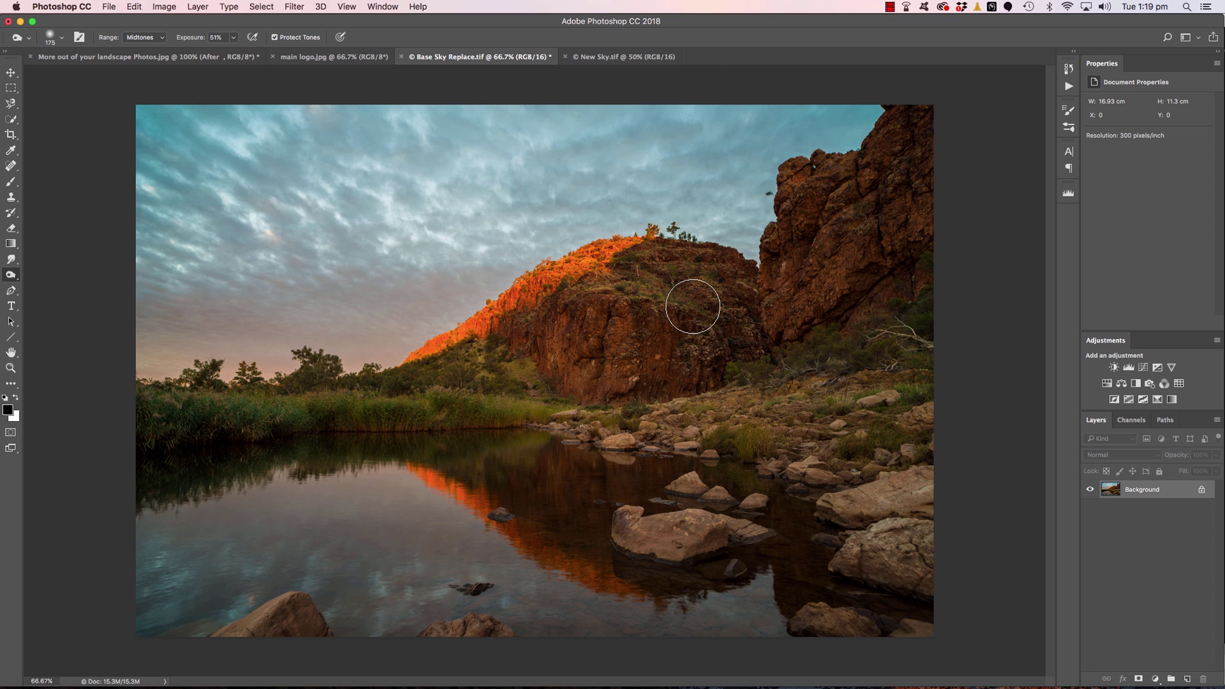
pyautogui.click(620, 58)
pyautogui.click(478, 56)
# - On New Sky.tif, clear the old selection and select the entire sunset image
pyautogui.click(624, 57)
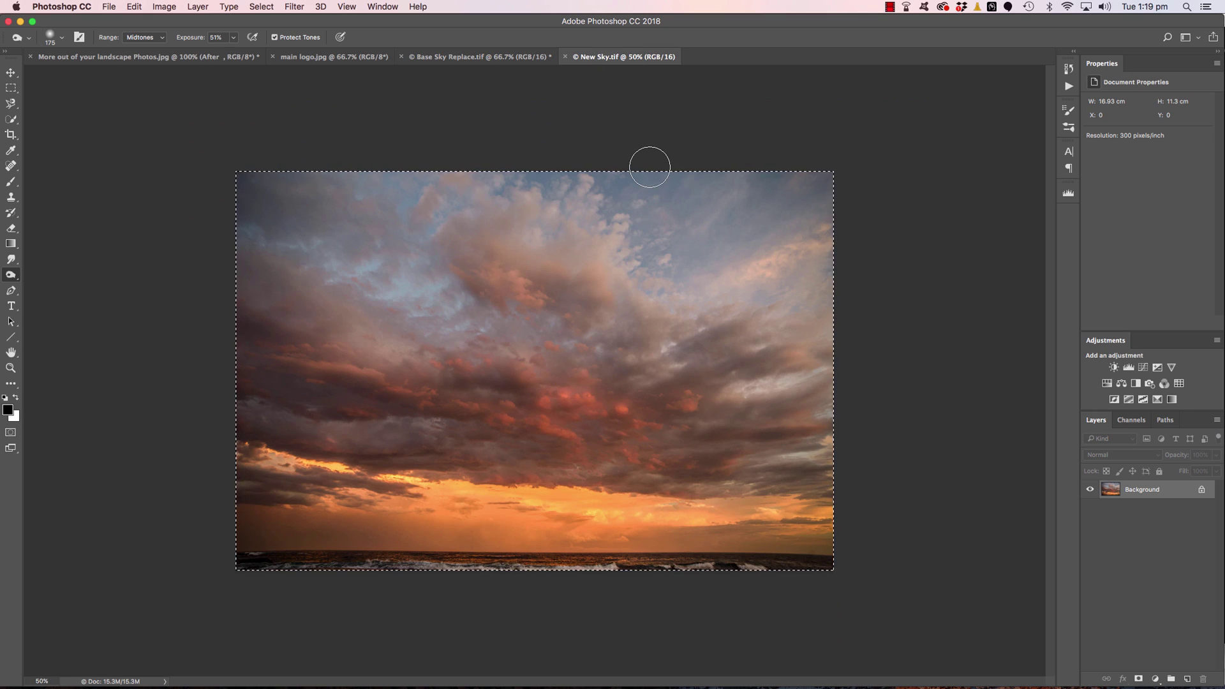
pyautogui.press('super+d')
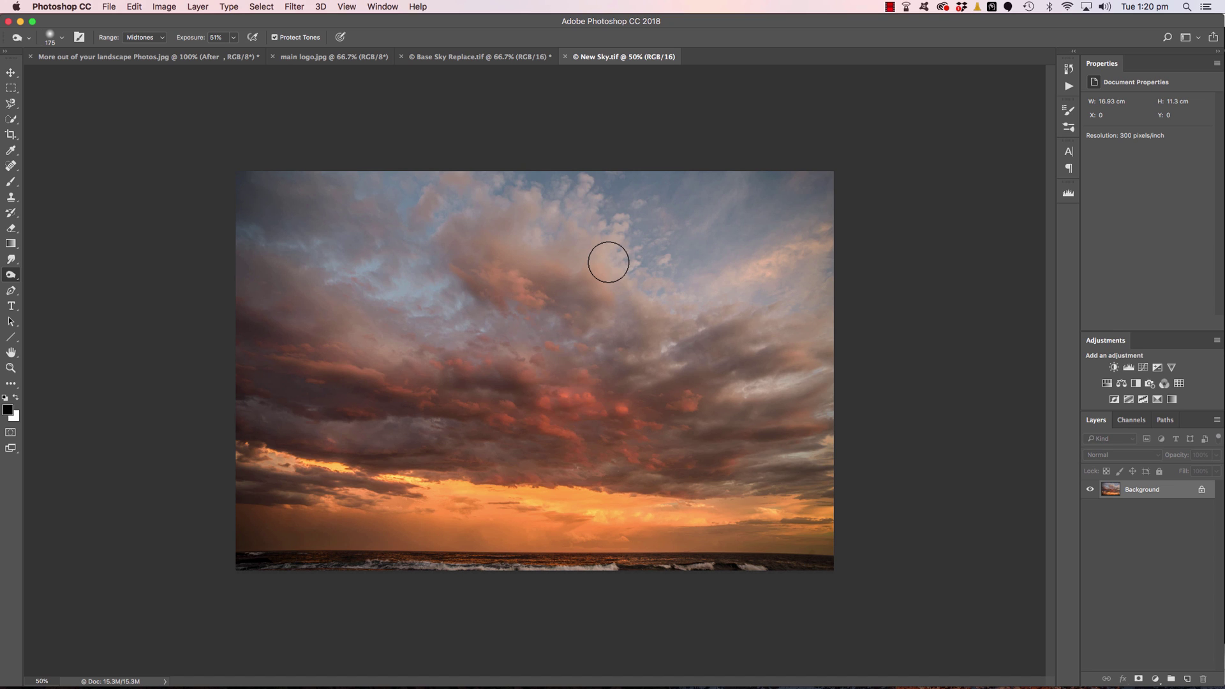
pyautogui.press('super+a')
# - Paste the sunset sky into Base Sky Replace as a hidden Layer 1 and target the Background layer
pyautogui.click(480, 57)
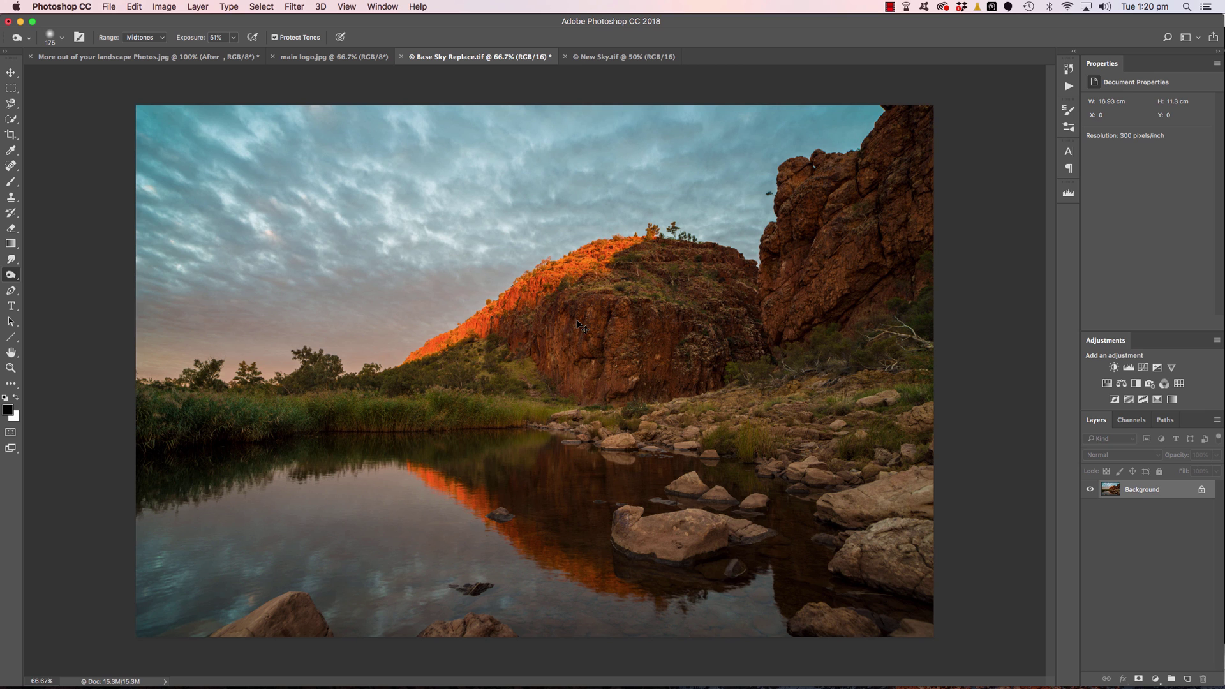
pyautogui.press('super+v')
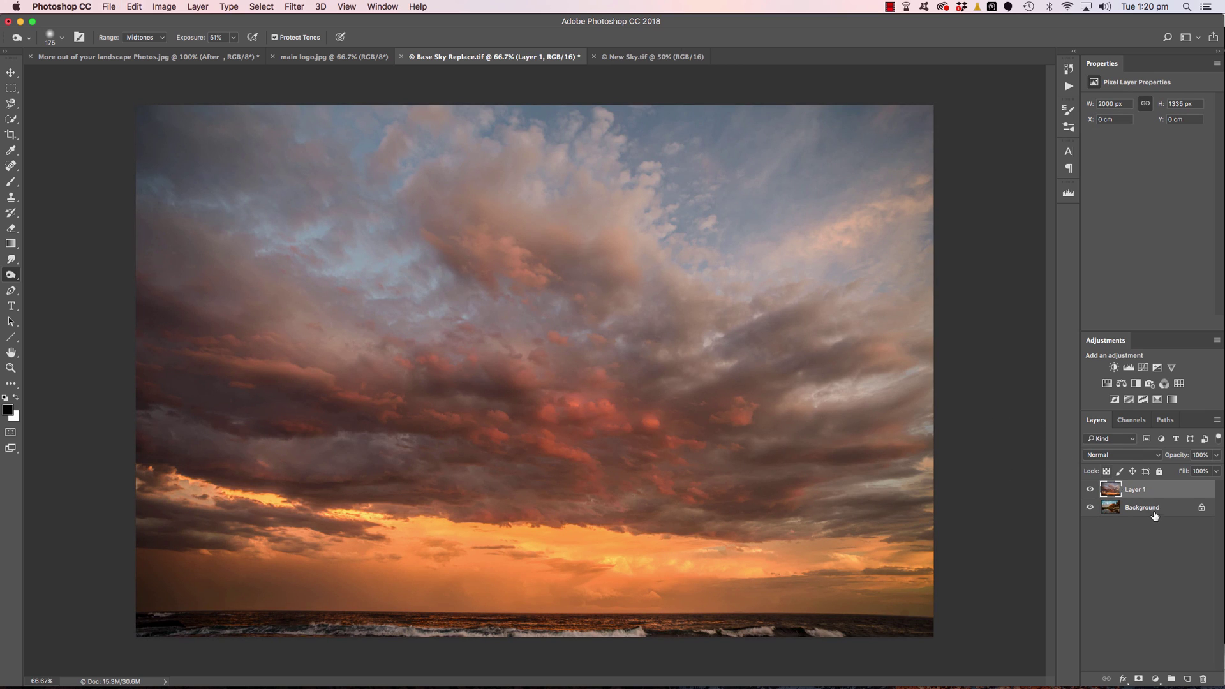
pyautogui.click(1089, 489)
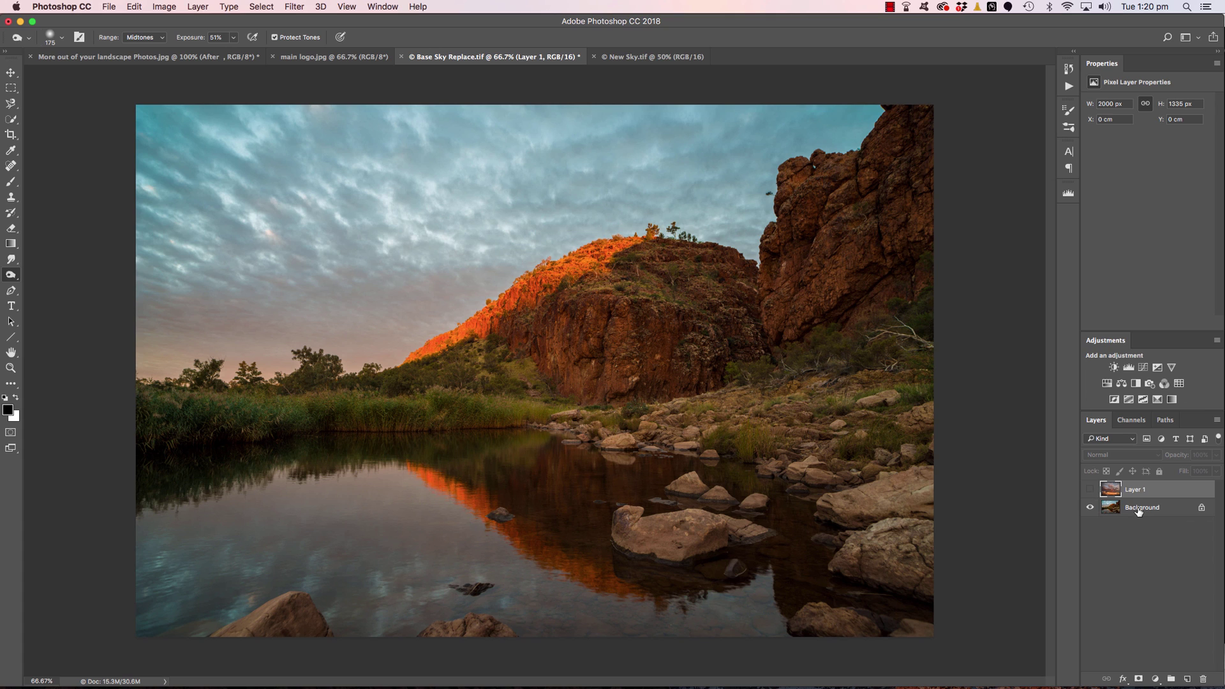
pyautogui.click(1139, 509)
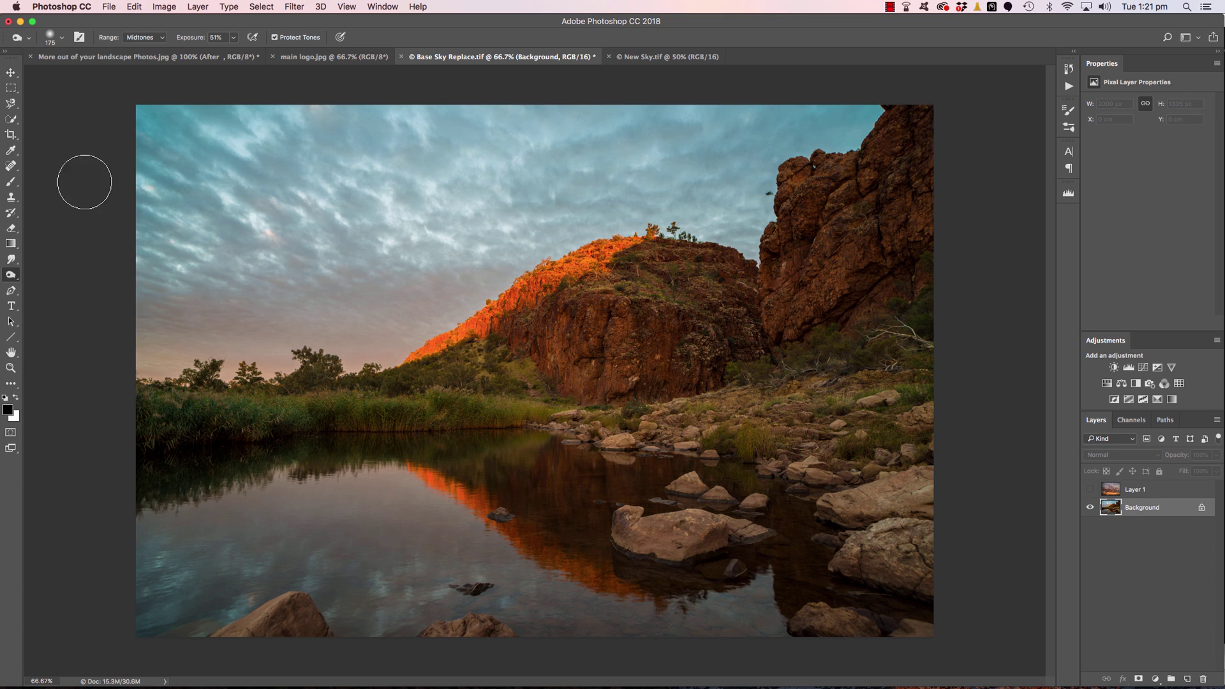
pyautogui.click(11, 119)
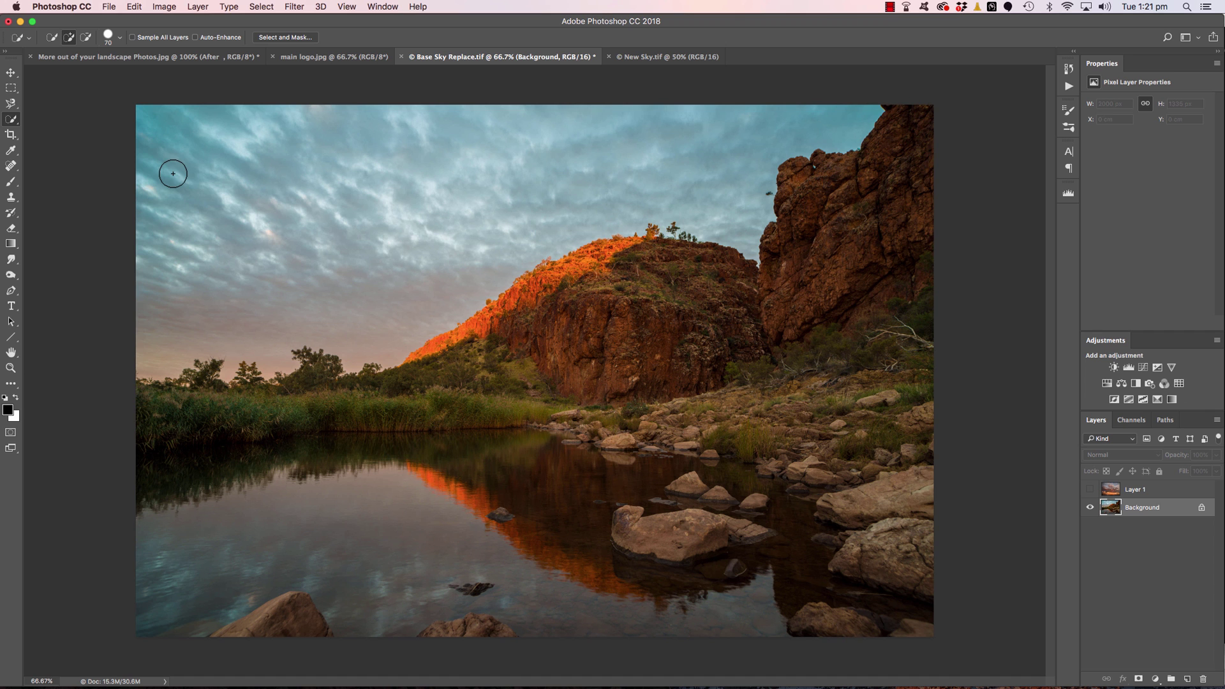
# - Set the Quick Selection brush to 50 and select all the blue sky above the ridge and cliffs
pyautogui.press('[')
pyautogui.press('[')
pyautogui.press('[')
pyautogui.press(']')
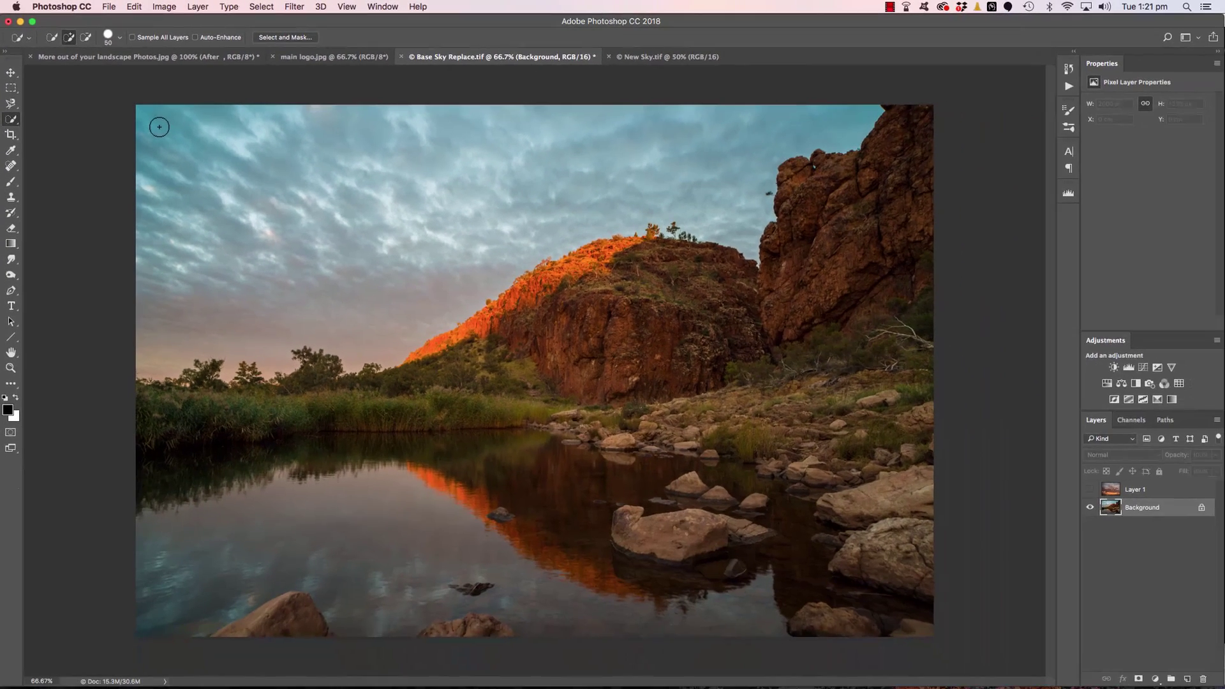
pyautogui.moveTo(159, 127)
pyautogui.mouseDown()
pyautogui.moveTo(498, 120)
pyautogui.moveTo(634, 134)
pyautogui.mouseUp()
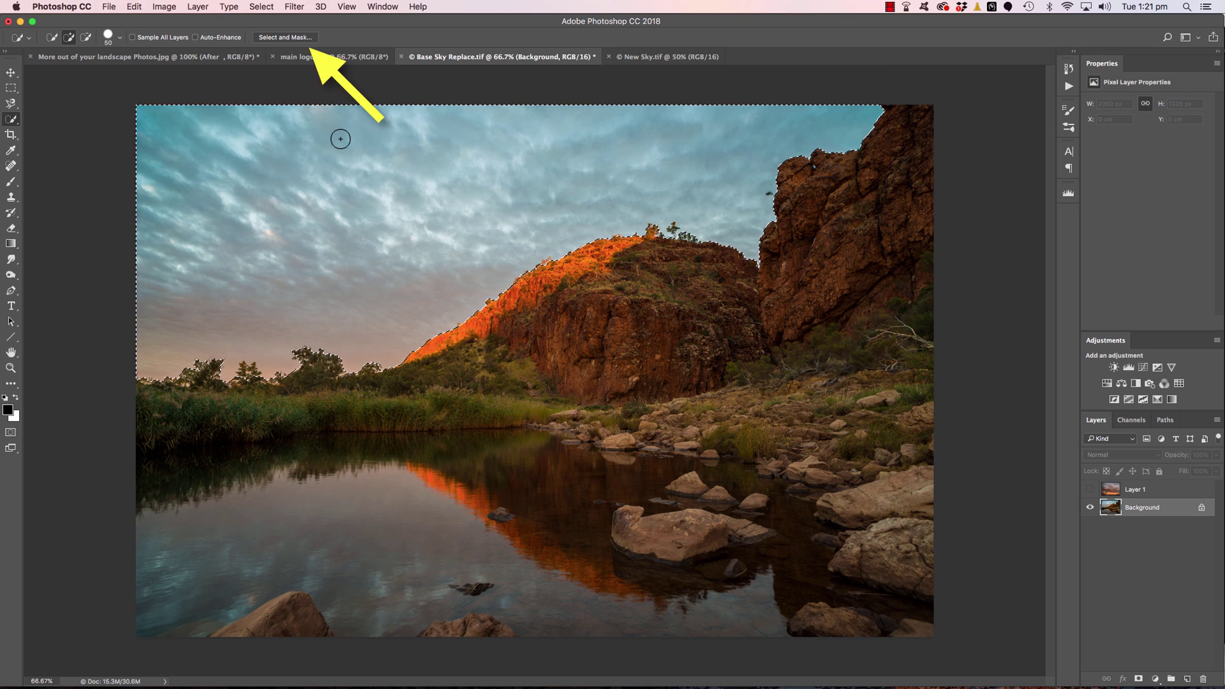
# - Open the sky selection in Select and Mask with the Refine Edge Brush at size 100
pyautogui.click(286, 38)
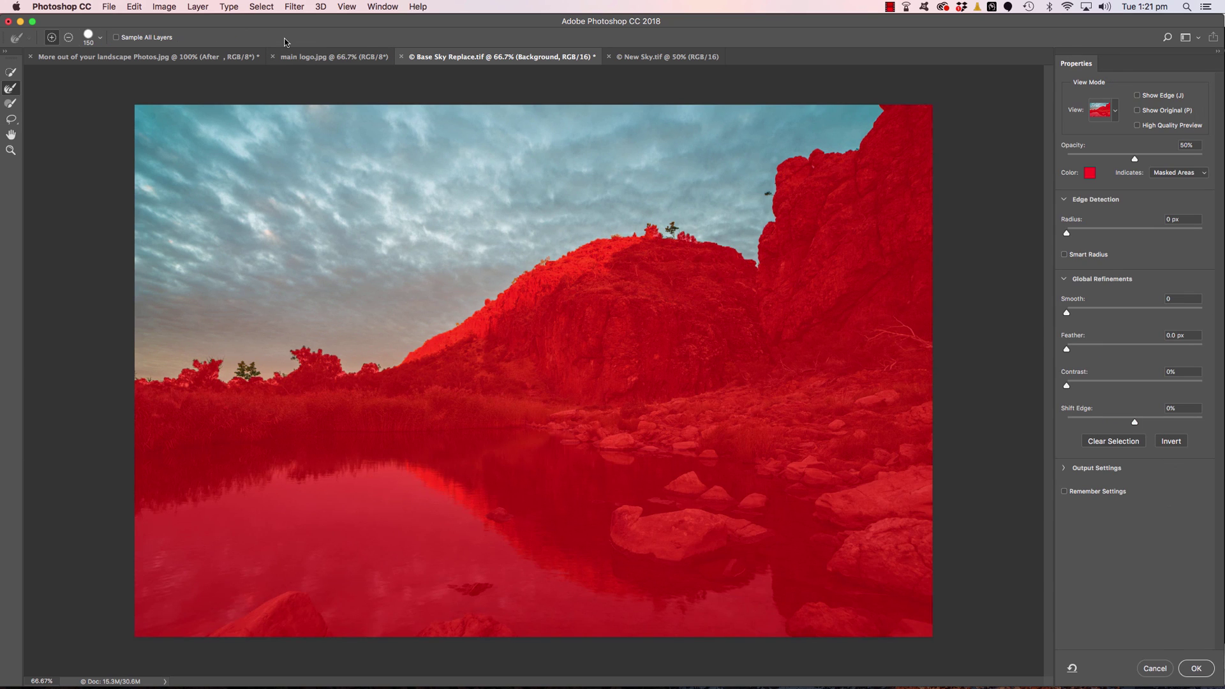
pyautogui.click(19, 93)
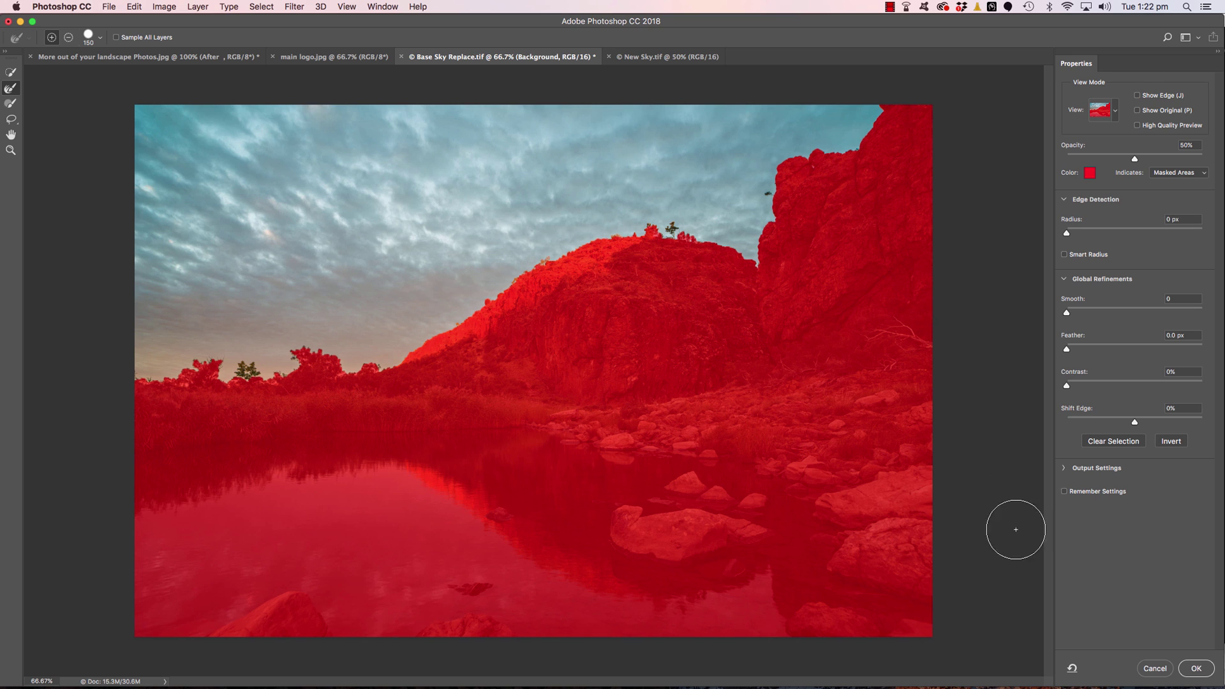
pyautogui.click(13, 91)
pyautogui.press('[')
pyautogui.press('[')
# - Refine the edge along the tree line, then zoom to 300% with the brush reduced to 60
pyautogui.moveTo(148, 378)
pyautogui.mouseDown()
pyautogui.moveTo(215, 364)
pyautogui.moveTo(231, 379)
pyautogui.moveTo(279, 374)
pyautogui.moveTo(321, 356)
pyautogui.moveTo(342, 371)
pyautogui.moveTo(396, 356)
pyautogui.mouseUp()
pyautogui.scroll(5, 395, 356)
pyautogui.moveTo(487, 289); pyautogui.dragTo(79, 659)
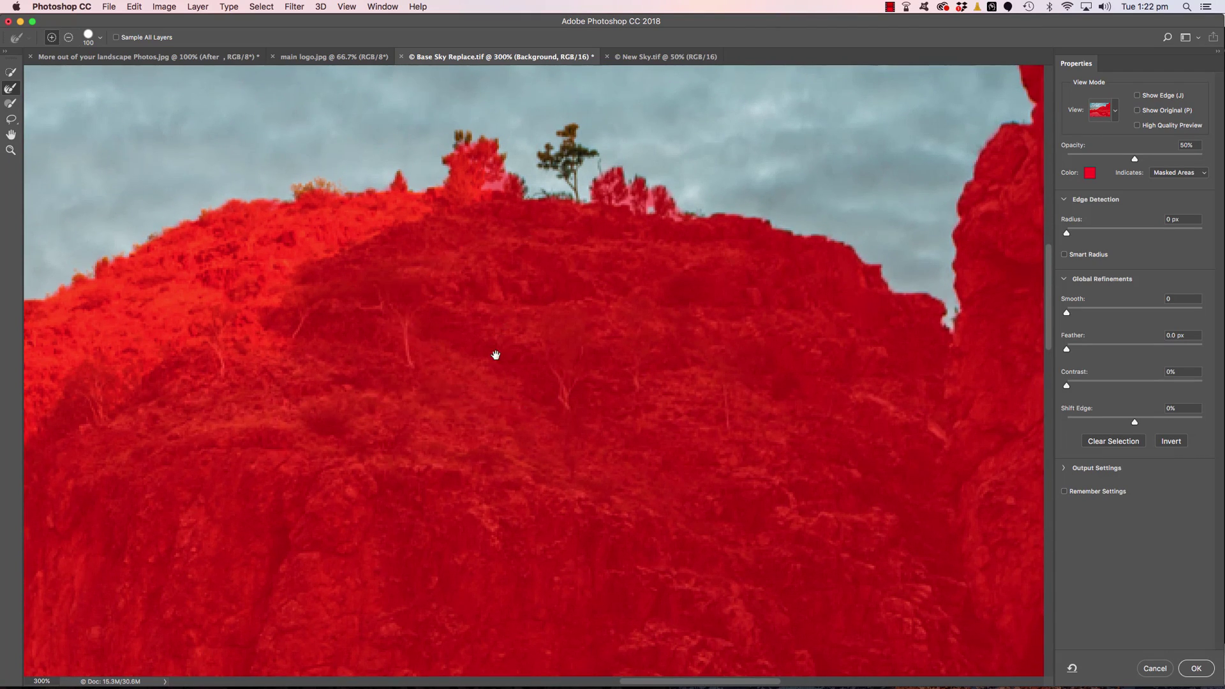
pyautogui.moveTo(495, 356); pyautogui.dragTo(476, 403)
pyautogui.press('[')
pyautogui.press('[')
pyautogui.press('[')
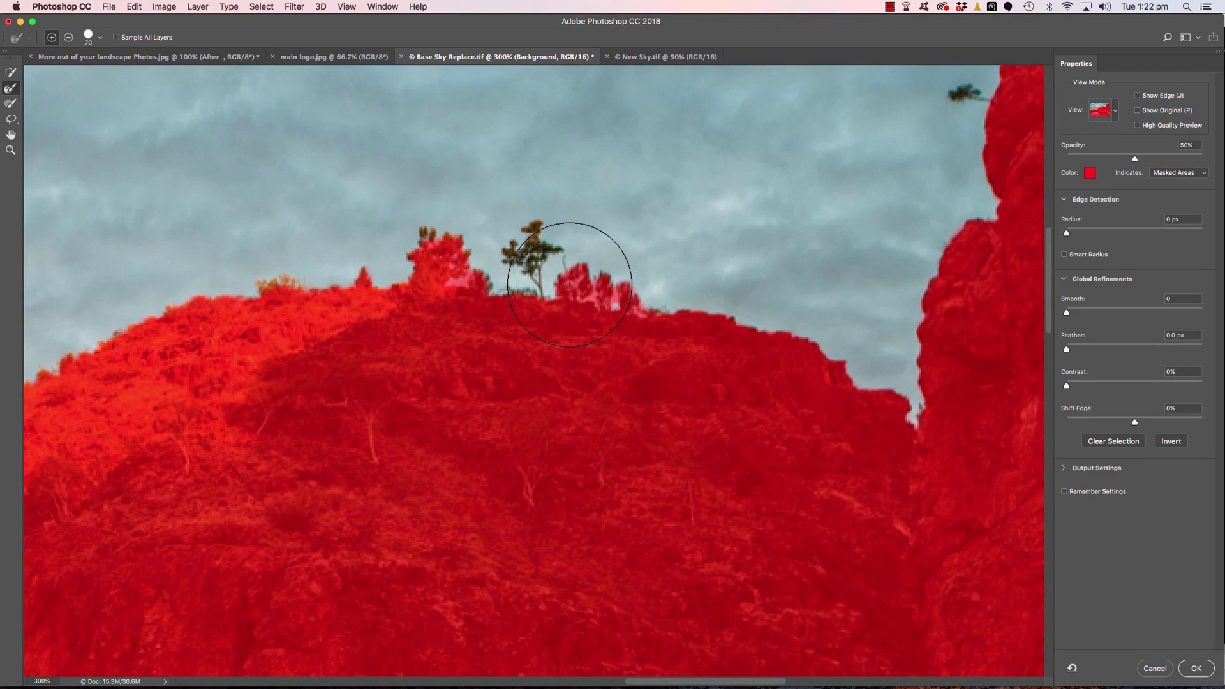
pyautogui.press('[')
pyautogui.press('[')
pyautogui.press('[')
# - Refine the selection edge around the hilltop trees and the bushes along the hill
pyautogui.moveTo(620, 297)
pyautogui.mouseDown()
pyautogui.moveTo(559, 274)
pyautogui.moveTo(537, 247)
pyautogui.moveTo(500, 282)
pyautogui.moveTo(443, 257)
pyautogui.moveTo(406, 274)
pyautogui.moveTo(235, 274)
pyautogui.mouseUp()
pyautogui.moveTo(279, 344); pyautogui.dragTo(498, 307)
pyautogui.moveTo(451, 263)
pyautogui.mouseDown()
pyautogui.moveTo(202, 347)
pyautogui.moveTo(158, 404)
pyautogui.mouseUp()
pyautogui.moveTo(276, 365)
pyautogui.mouseDown()
pyautogui.moveTo(487, 262)
pyautogui.moveTo(213, 388)
pyautogui.moveTo(121, 460)
pyautogui.mouseUp()
# - Refine the edge down the hill outline and along the hill edge toward the cliff
pyautogui.moveTo(312, 389); pyautogui.dragTo(676, 174)
pyautogui.moveTo(600, 179)
pyautogui.mouseDown()
pyautogui.moveTo(336, 341)
pyautogui.moveTo(229, 389)
pyautogui.moveTo(602, 287)
pyautogui.moveTo(644, 211)
pyautogui.mouseUp()
pyautogui.moveTo(536, 339); pyautogui.dragTo(223, 434)
pyautogui.moveTo(987, 184); pyautogui.dragTo(363, 471)
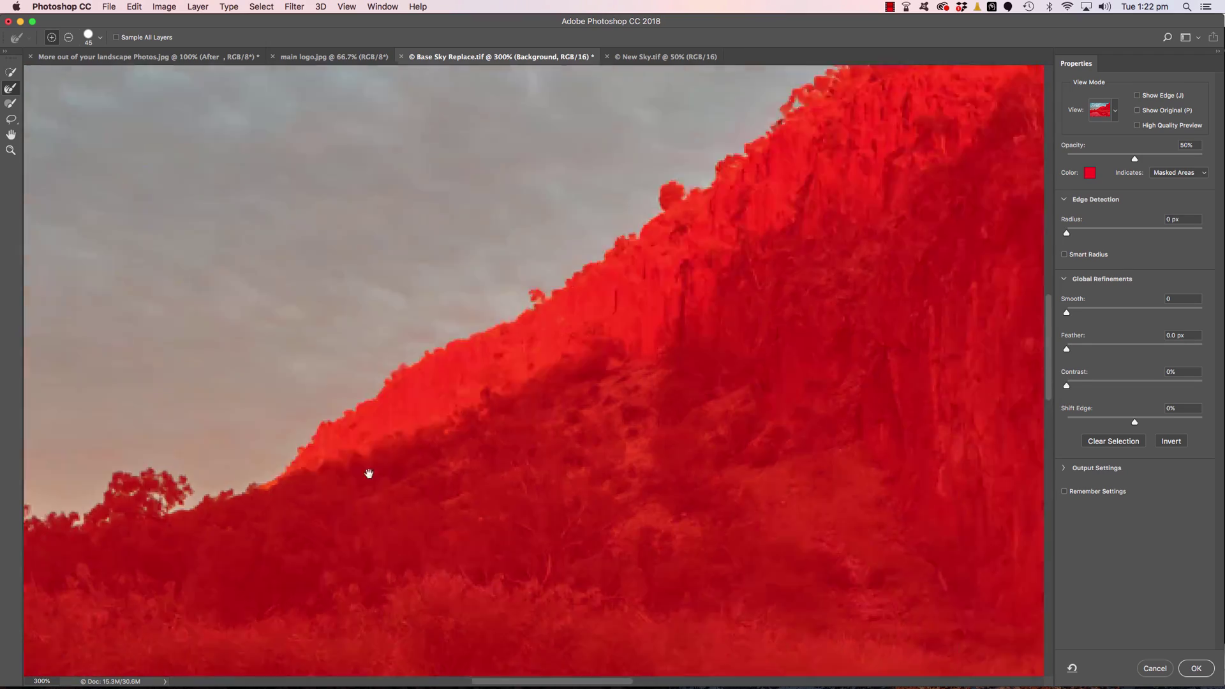
pyautogui.moveTo(827, 240); pyautogui.dragTo(507, 341)
pyautogui.moveTo(596, 363)
pyautogui.mouseDown()
pyautogui.moveTo(731, 403)
pyautogui.moveTo(841, 493)
pyautogui.moveTo(857, 479)
pyautogui.moveTo(877, 327)
pyautogui.moveTo(915, 295)
pyautogui.moveTo(890, 196)
pyautogui.moveTo(907, 132)
pyautogui.mouseUp()
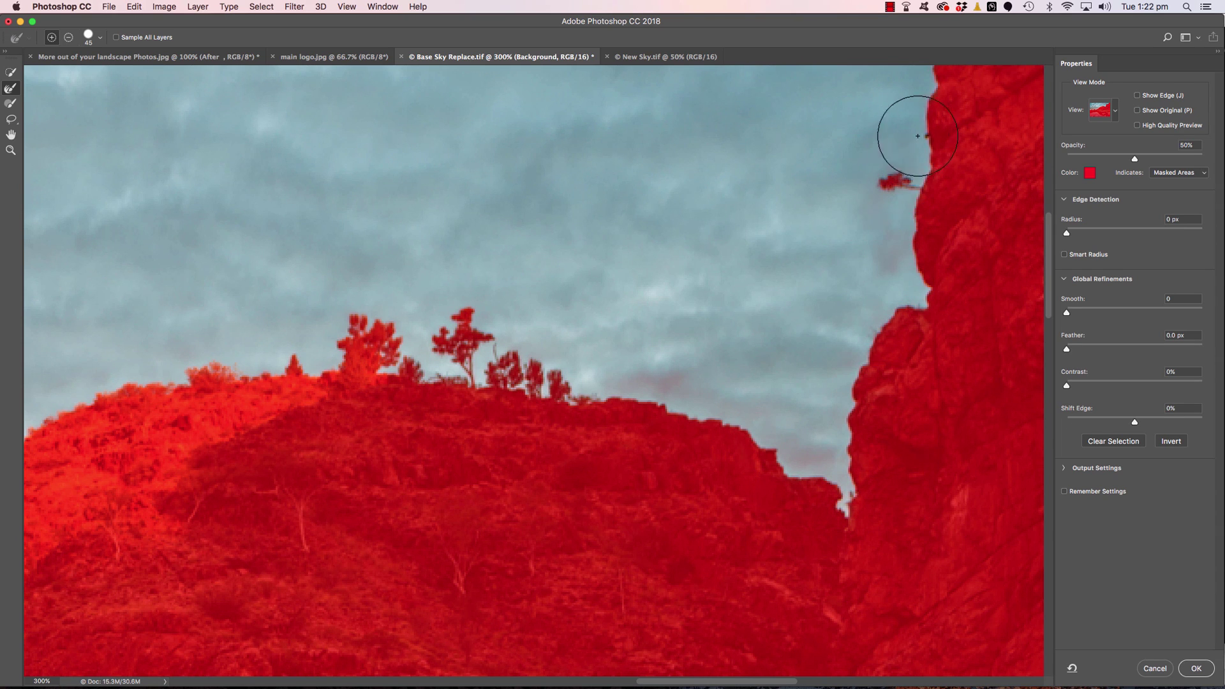
pyautogui.moveTo(960, 166); pyautogui.dragTo(880, 338)
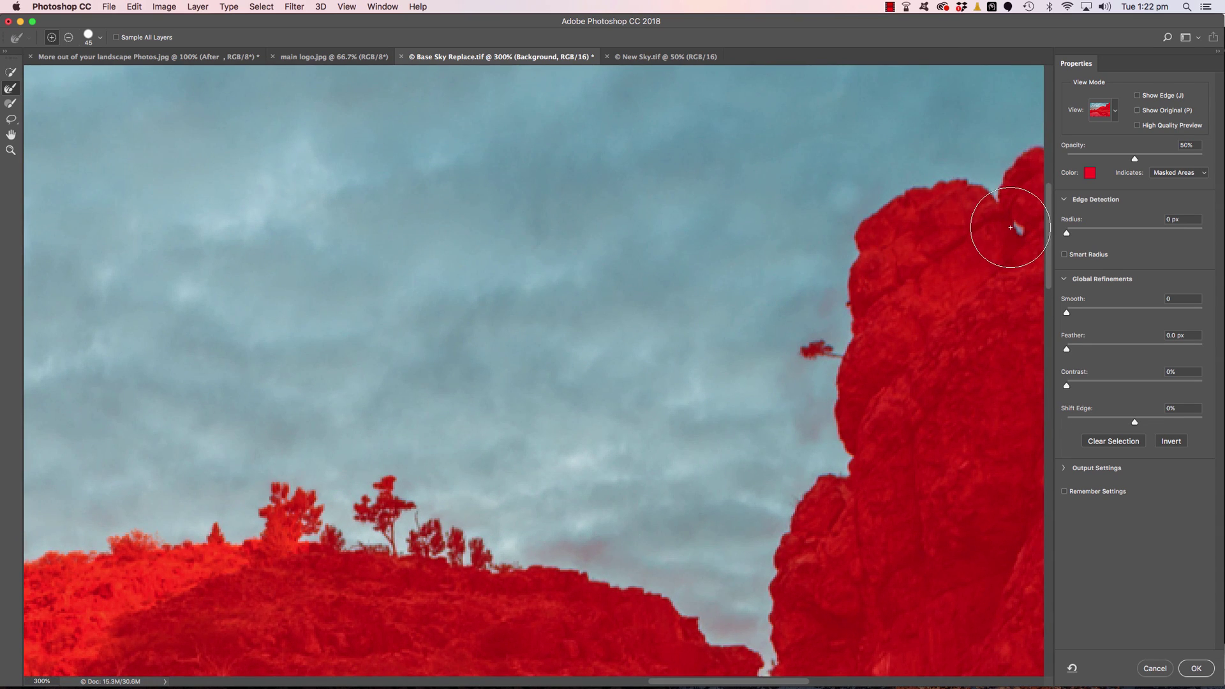
pyautogui.moveTo(802, 330); pyautogui.dragTo(558, 401)
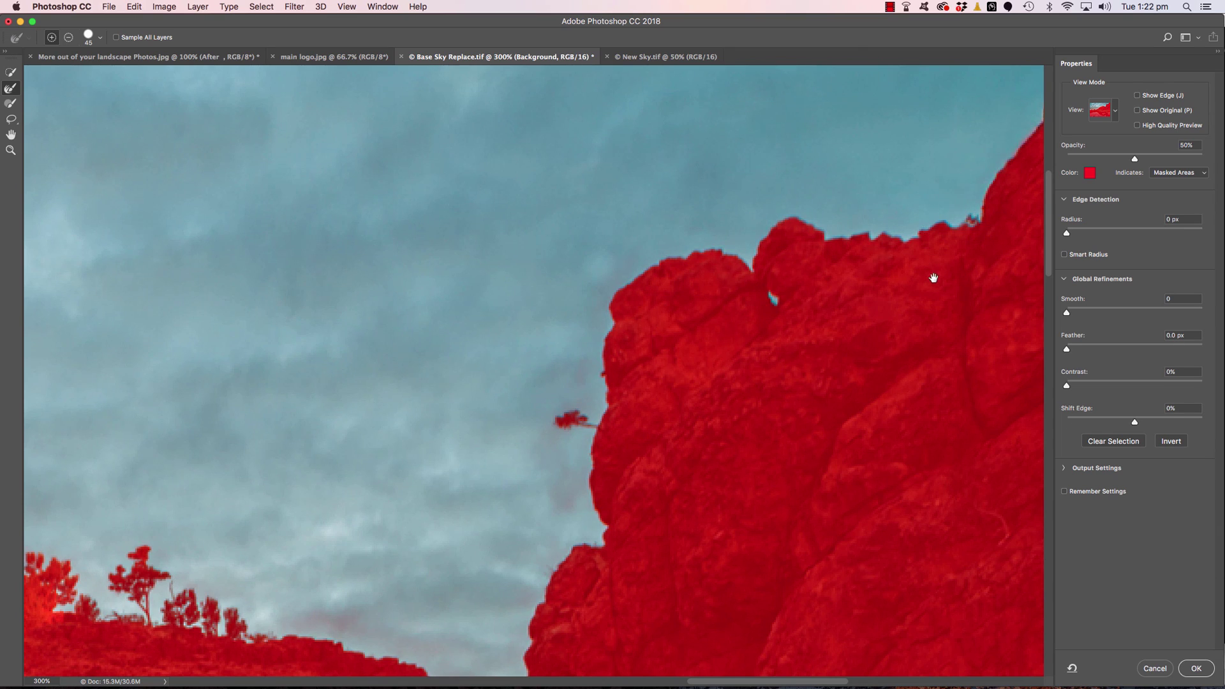
pyautogui.moveTo(932, 277); pyautogui.dragTo(682, 360)
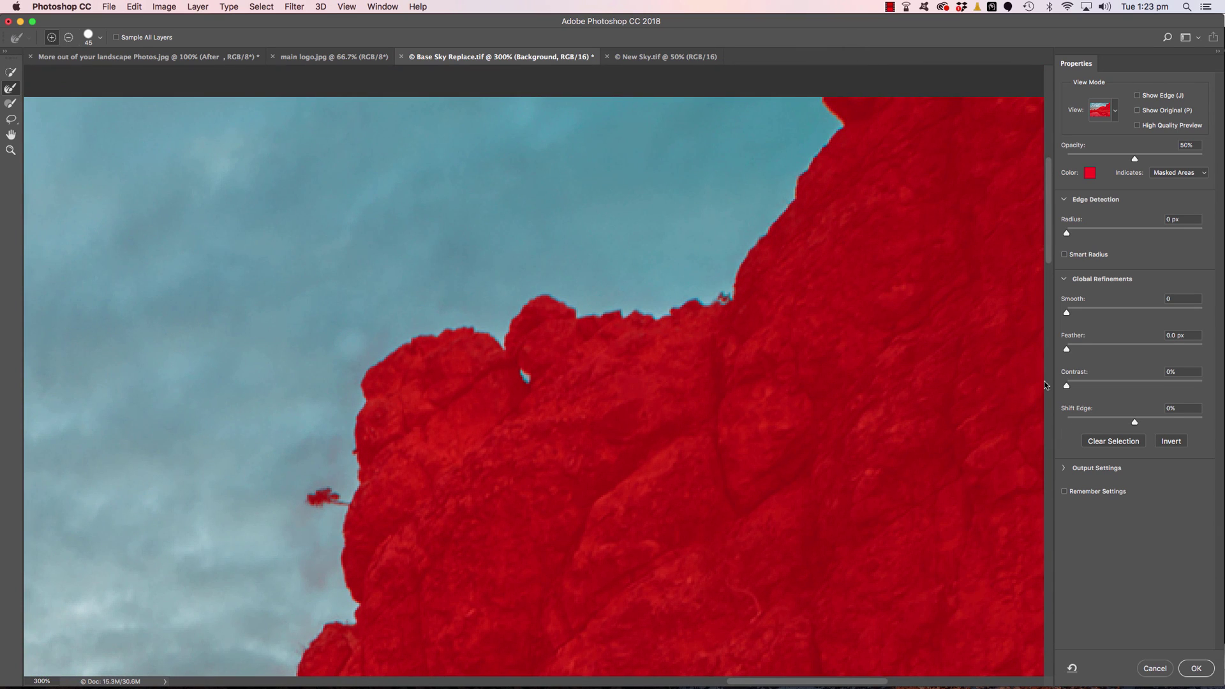
# - Accept the refined sky selection and fit the whole image on screen
pyautogui.click(1197, 669)
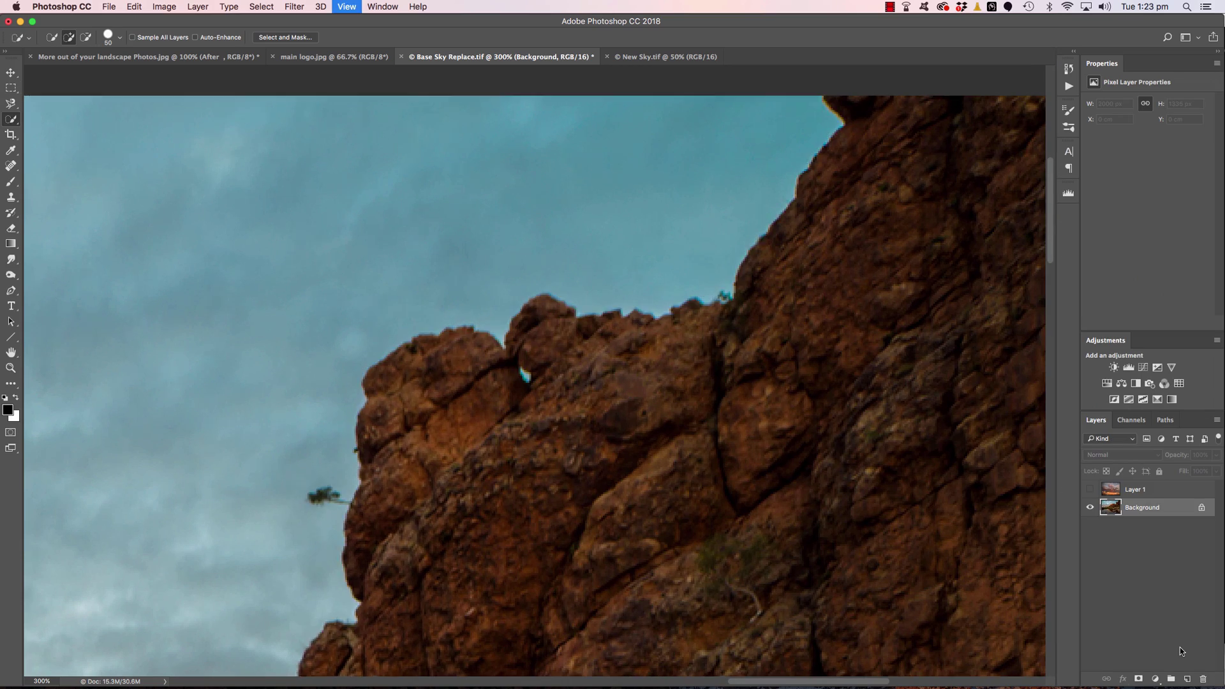
pyautogui.press('super+1')
pyautogui.press('super+0')
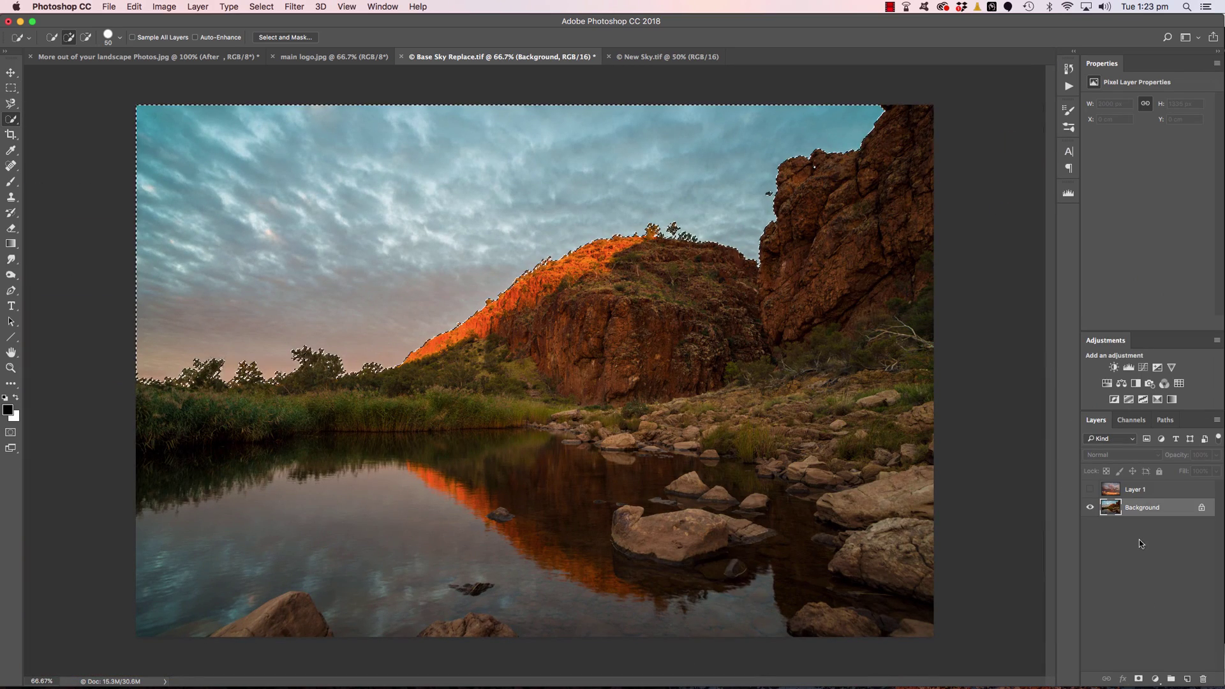
# - Mask Layer 1 to the sky selection, show it, and unlink the sky image from its mask
pyautogui.click(1148, 490)
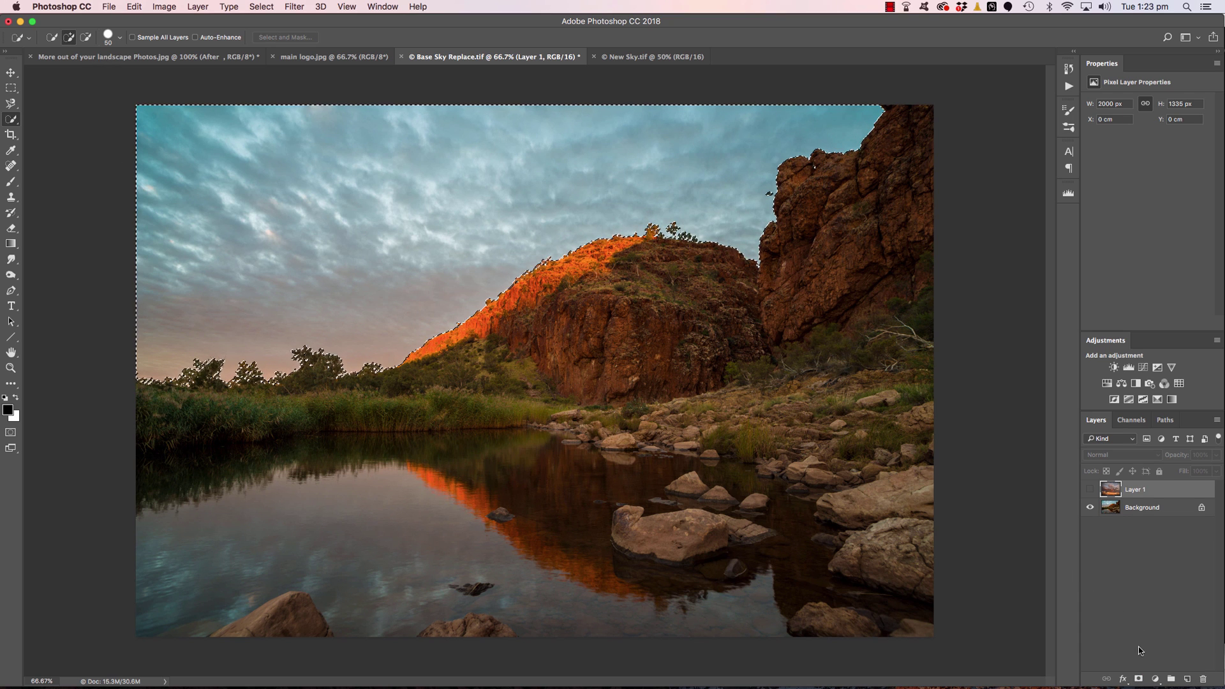
pyautogui.click(1139, 680)
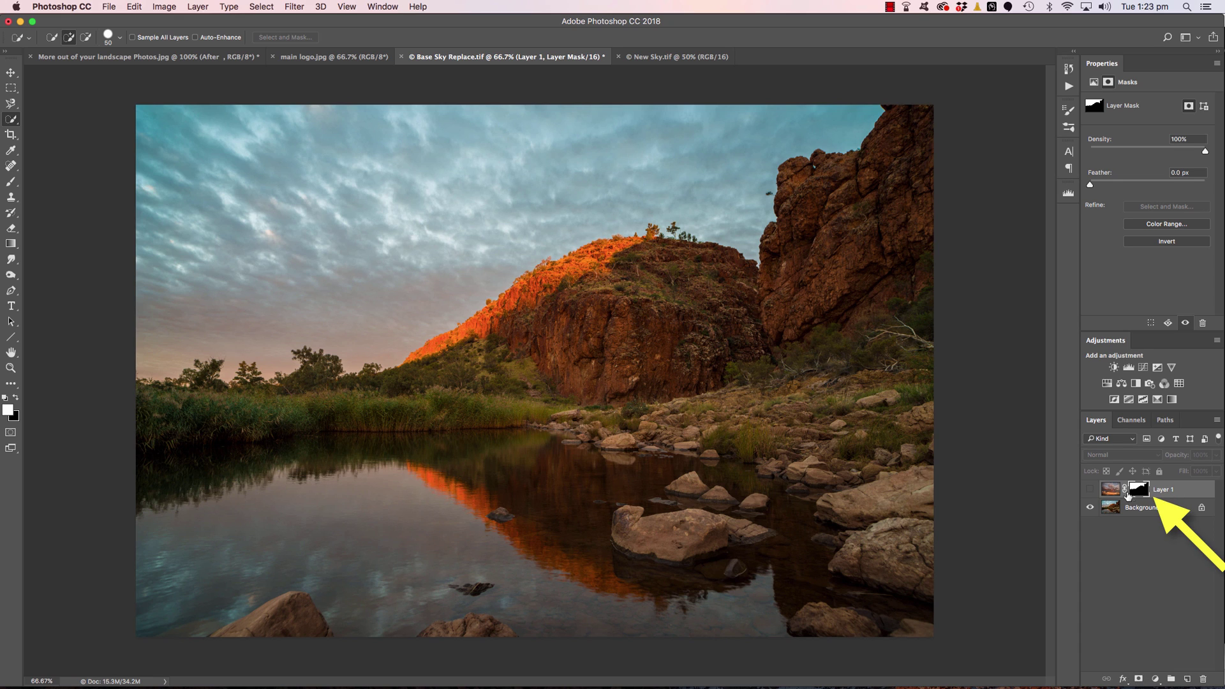
pyautogui.click(1090, 489)
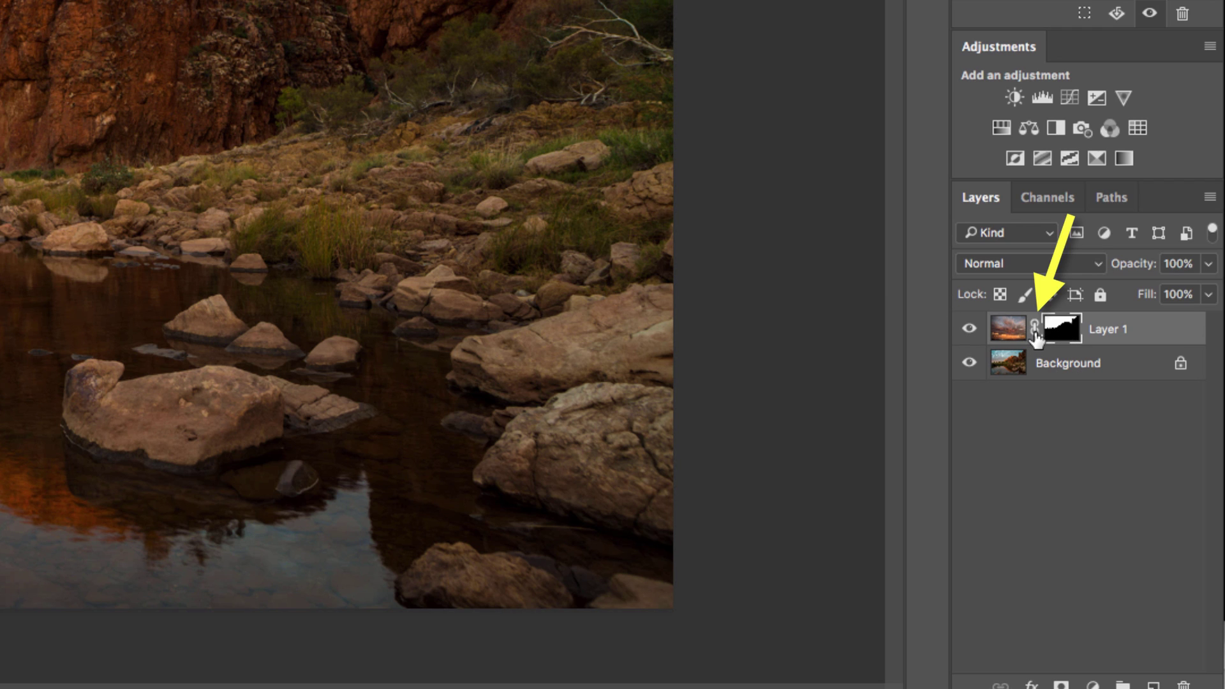
pyautogui.click(1035, 329)
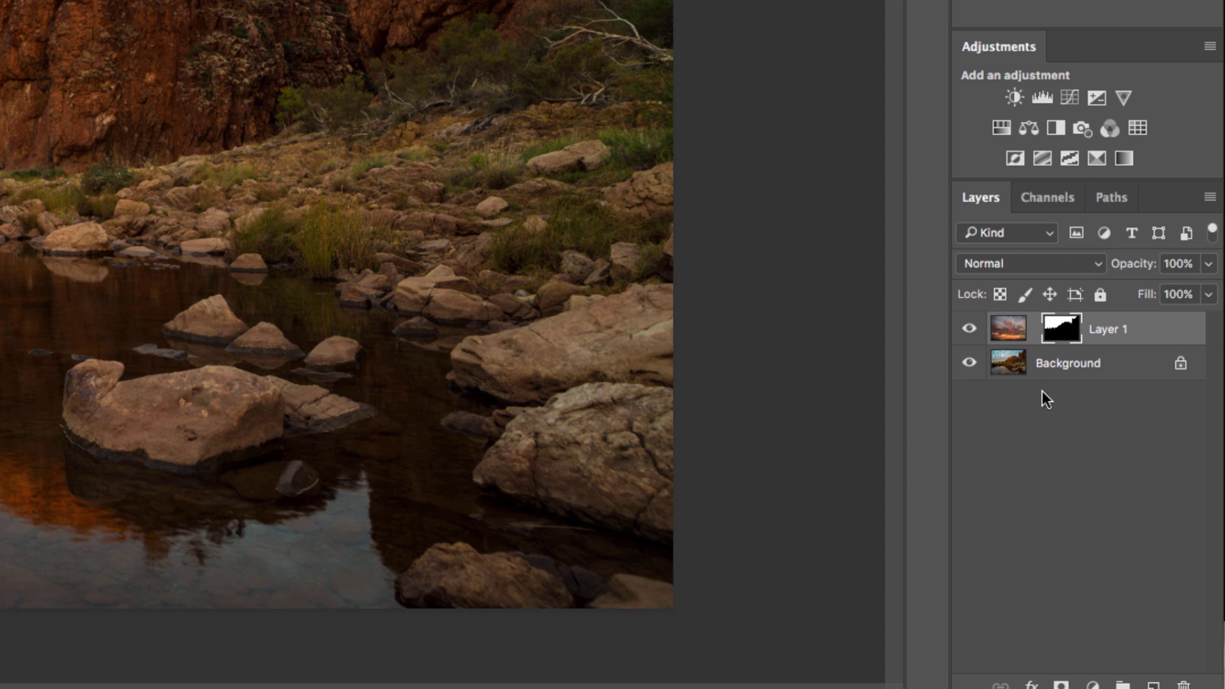
pyautogui.click(1008, 328)
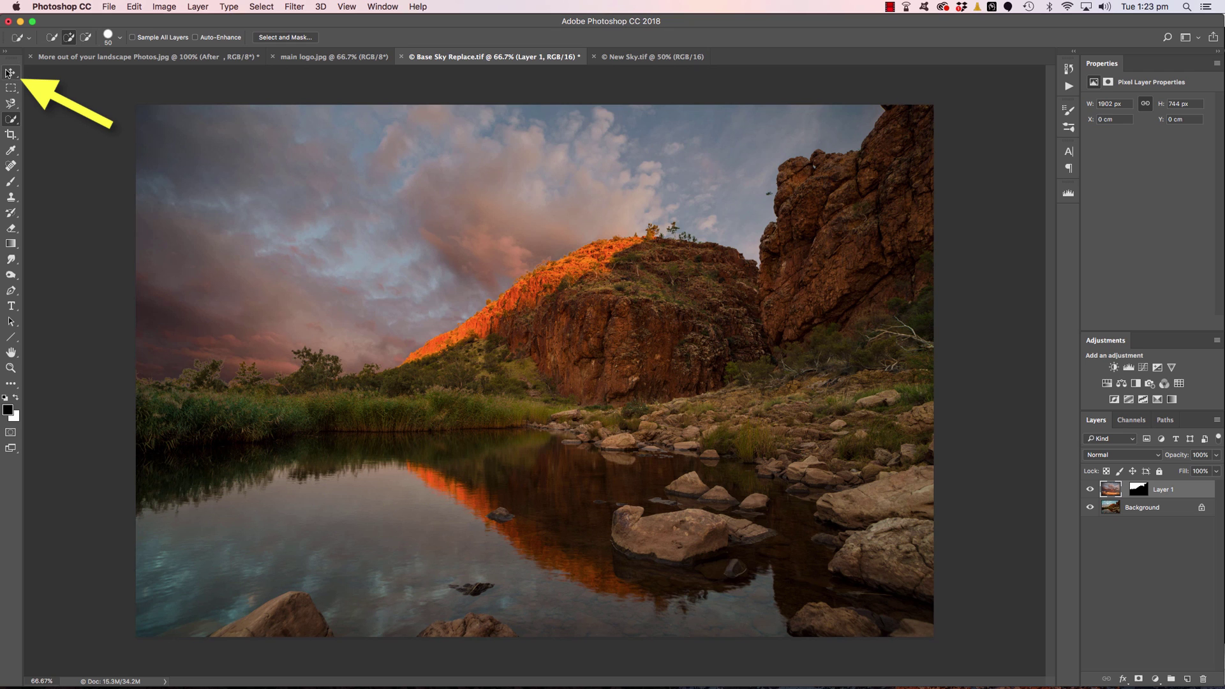
# - Slide the sunset sky within its mask so the orange glow sits just above the hills
pyautogui.click(10, 72)
pyautogui.moveTo(410, 240)
pyautogui.mouseDown()
pyautogui.moveTo(421, 143)
pyautogui.moveTo(406, 208)
pyautogui.moveTo(409, 149)
pyautogui.moveTo(395, 213)
pyautogui.moveTo(388, 187)
pyautogui.moveTo(384, 197)
pyautogui.moveTo(416, 231)
pyautogui.mouseUp()
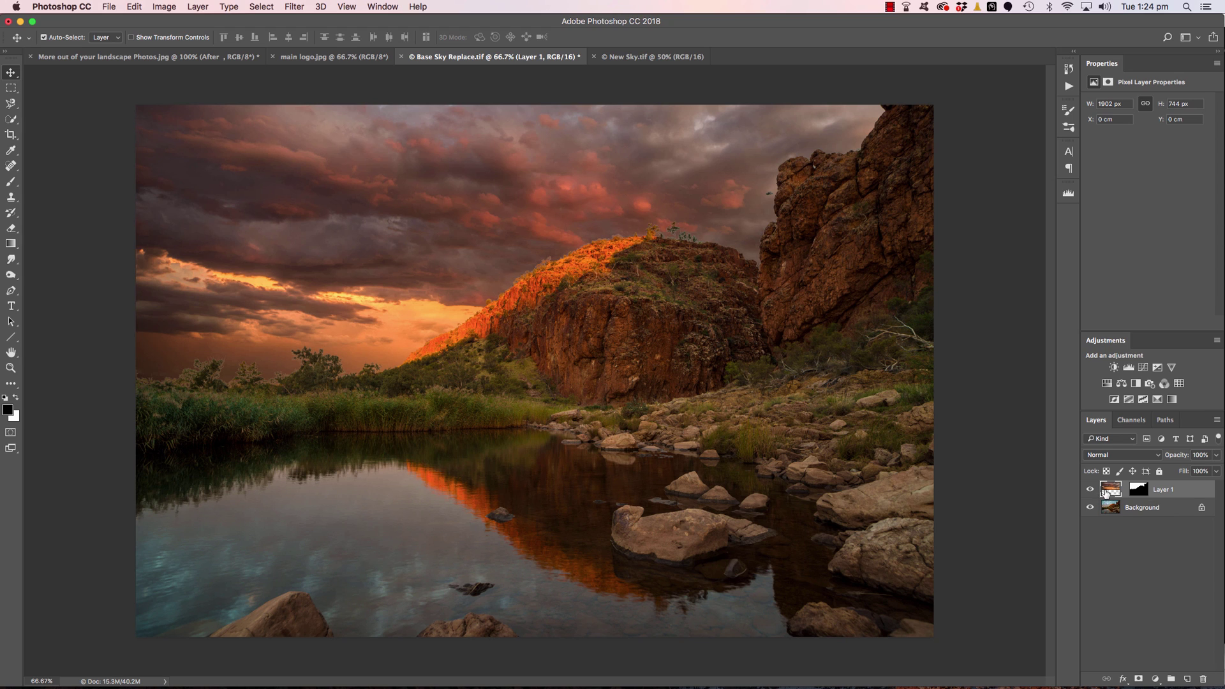
# - Duplicate the masked sky layer and delete the copy's layer mask
pyautogui.press('super+j')
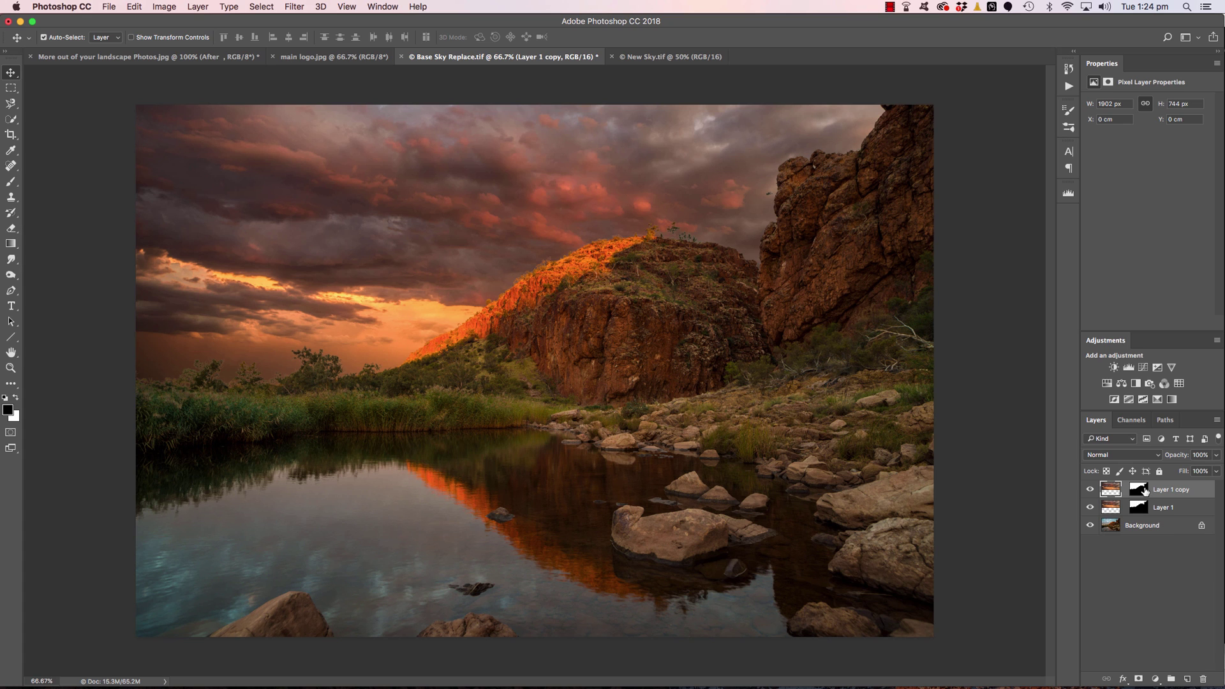
pyautogui.rightClick(1140, 489)
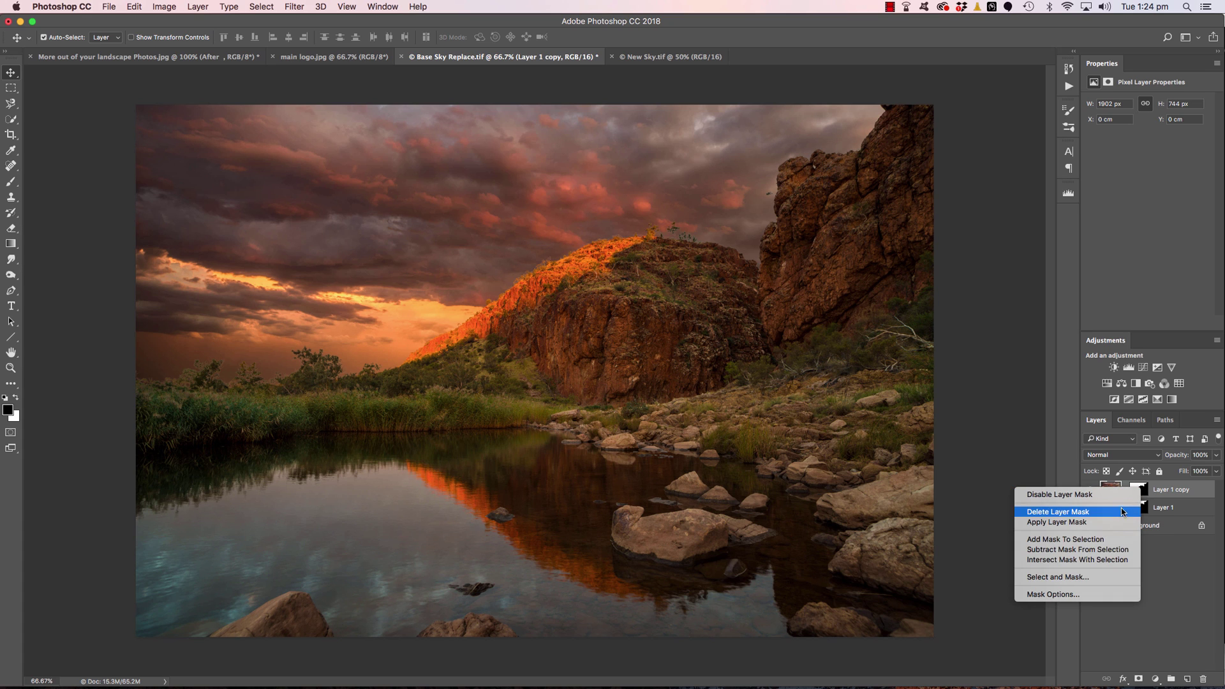
pyautogui.click(1121, 512)
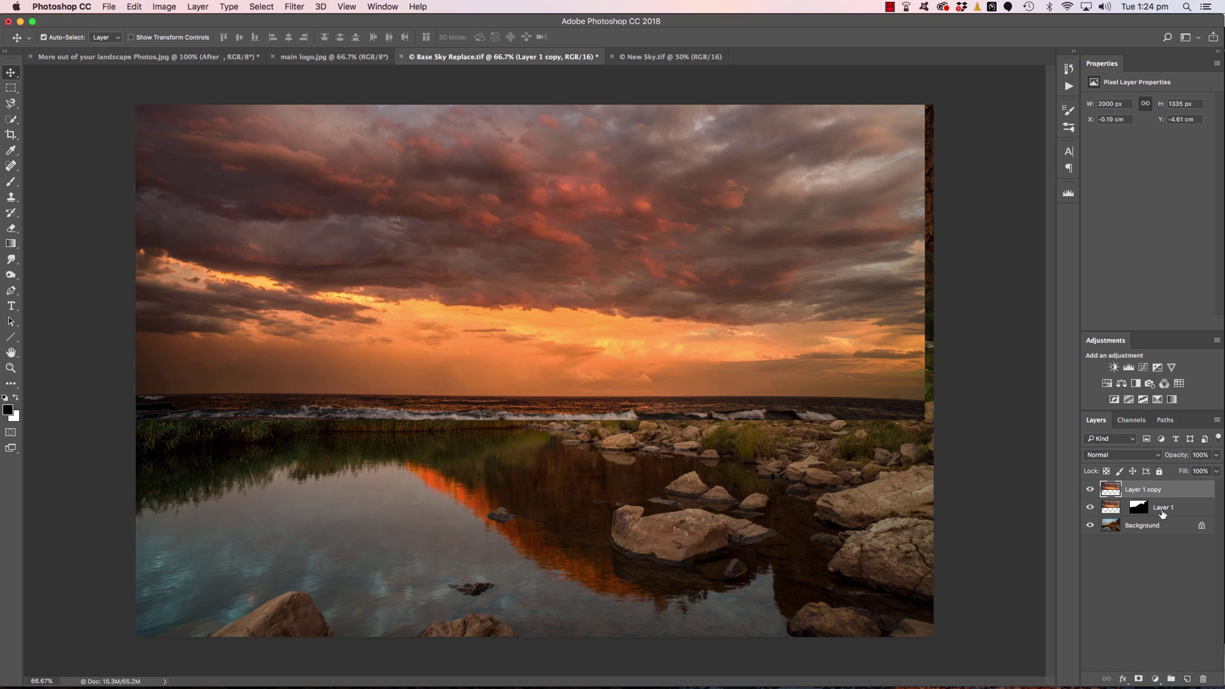
# - Rename the two sky layers 'Sky layer' and 'Reflections', fixing the 'Refections' typo
pyautogui.doubleClick(1162, 509)
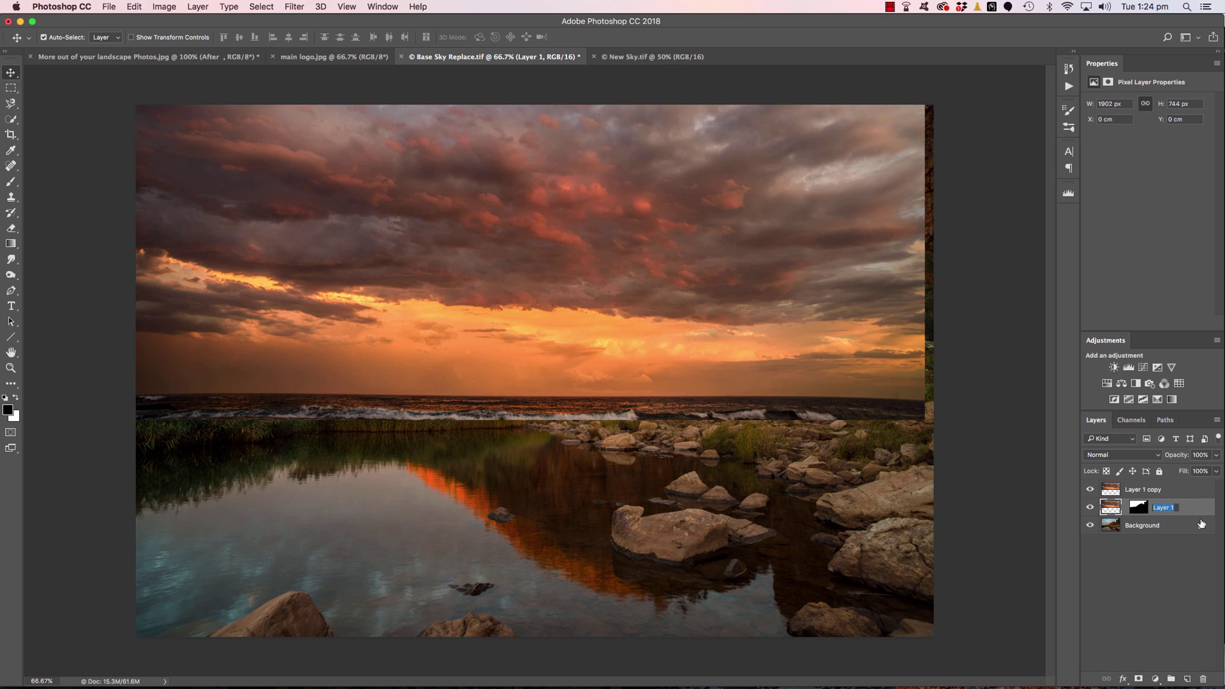
pyautogui.write('Sky l')
pyautogui.doubleClick(1136, 490)
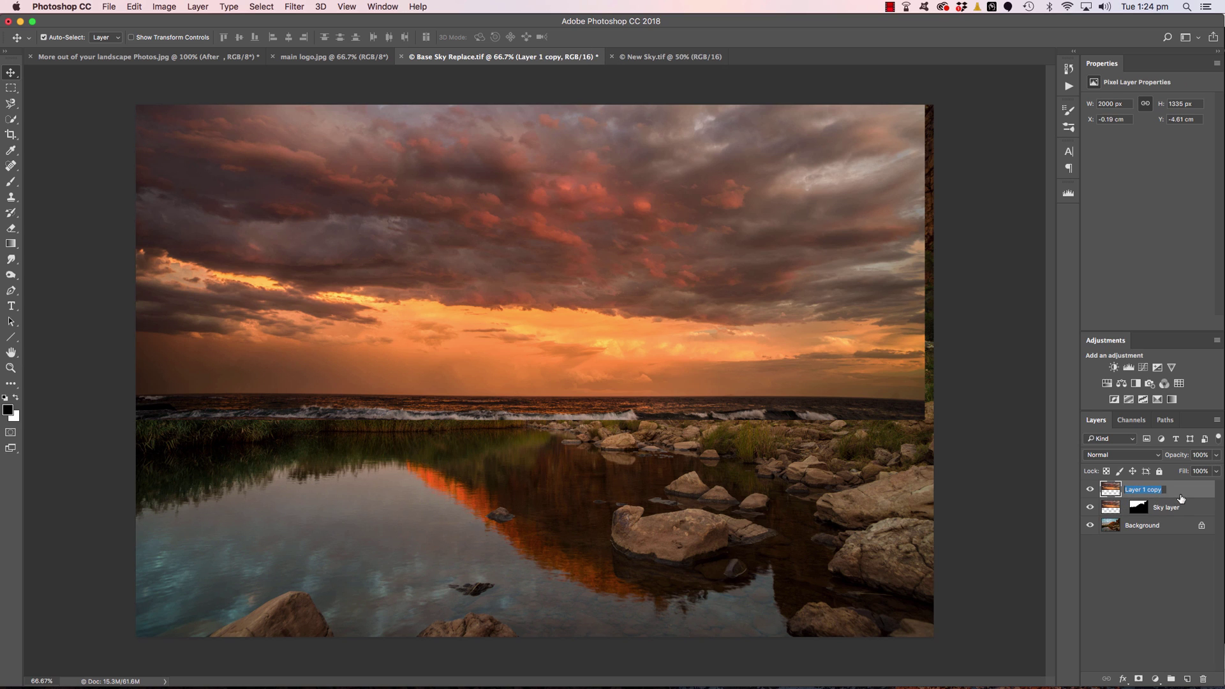
pyautogui.write('Reflections')
pyautogui.doubleClick(1135, 489)
pyautogui.click(1134, 490)
pyautogui.press('Return')
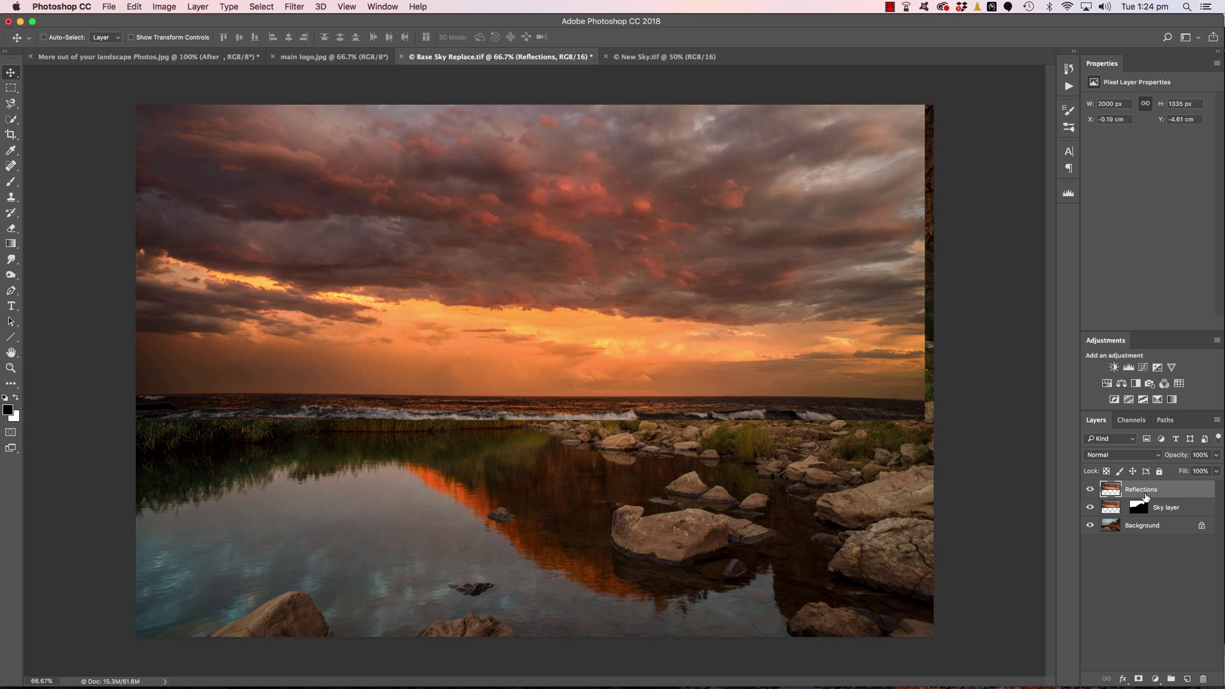
# - Flip Reflections vertically, snap it across the lower half, then hide both sky layers and select Background
pyautogui.press('super+t')
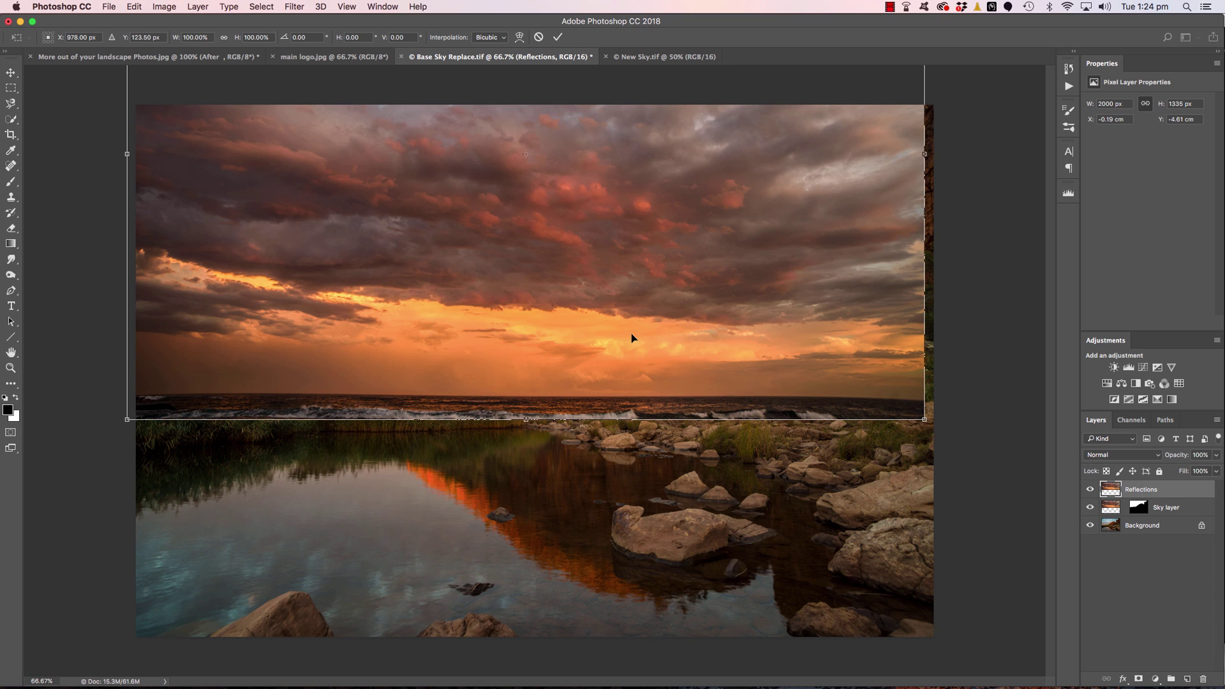
pyautogui.rightClick(572, 210)
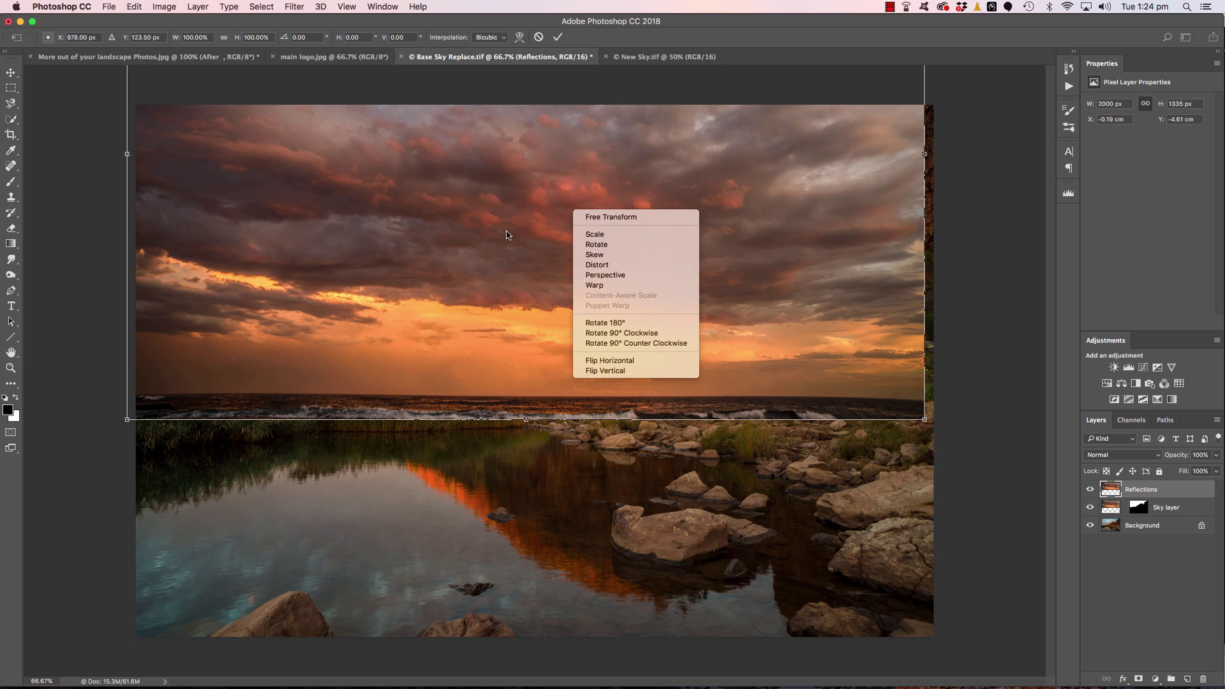
pyautogui.click(616, 371)
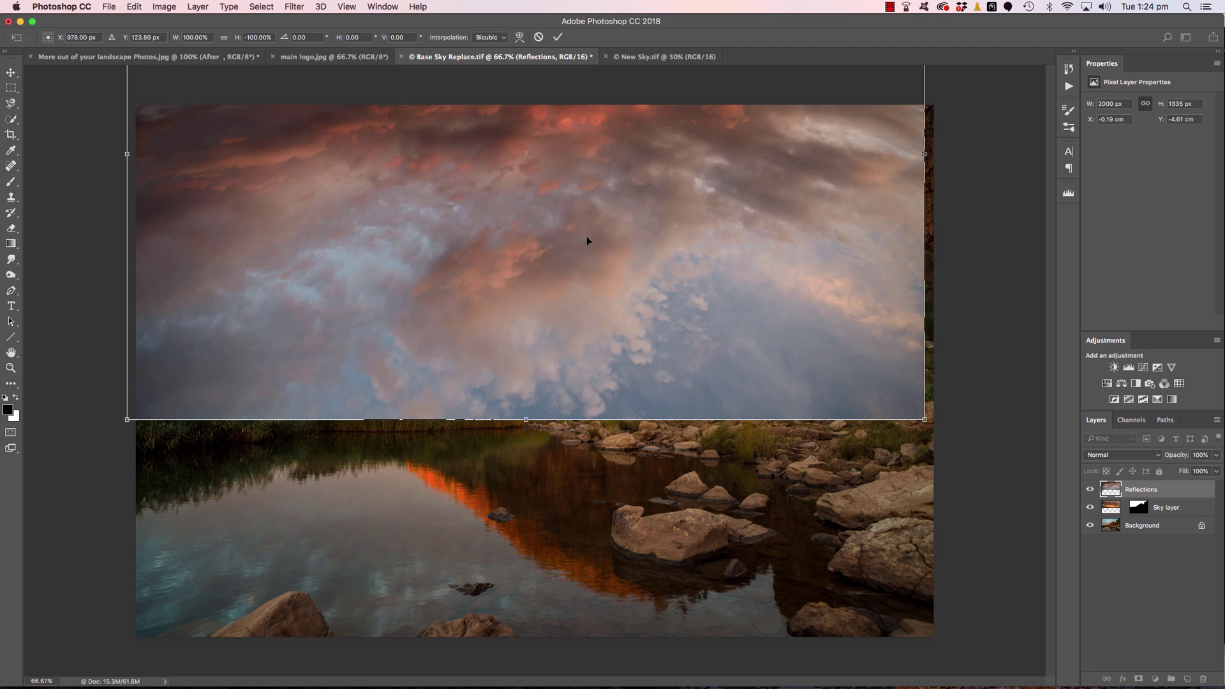
pyautogui.moveTo(586, 240); pyautogui.dragTo(519, 512)
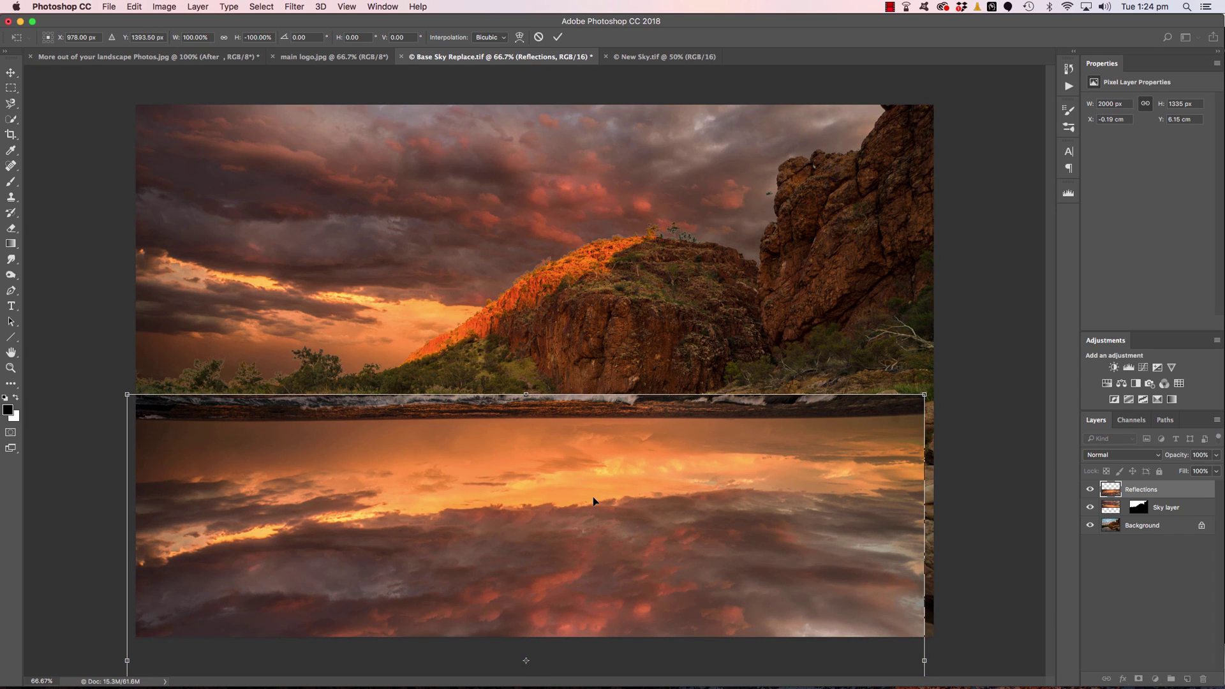
pyautogui.moveTo(593, 498); pyautogui.dragTo(606, 497)
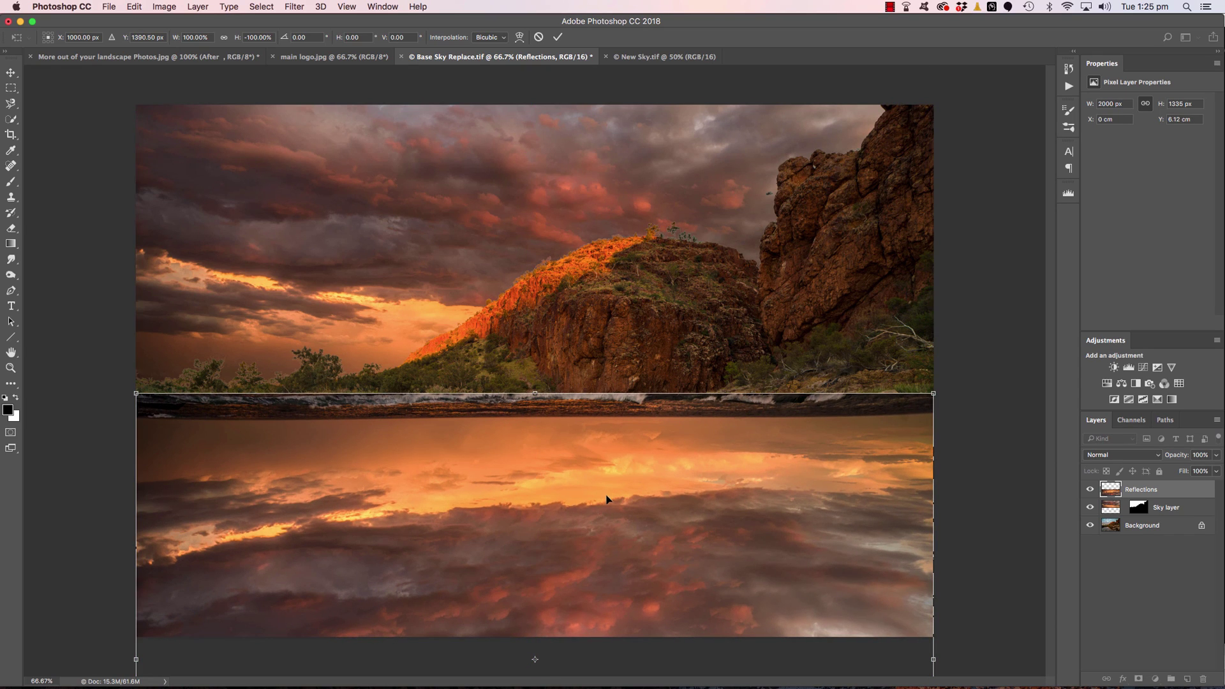
pyautogui.click(559, 41)
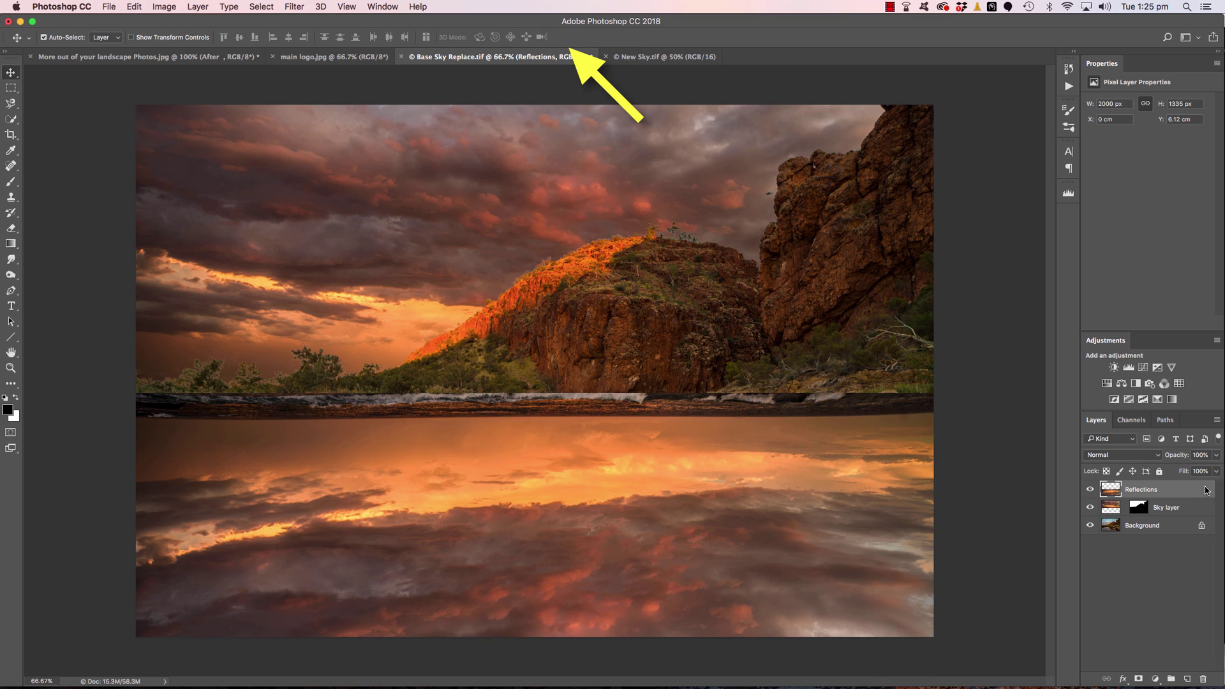
pyautogui.moveTo(1090, 490); pyautogui.dragTo(1090, 508)
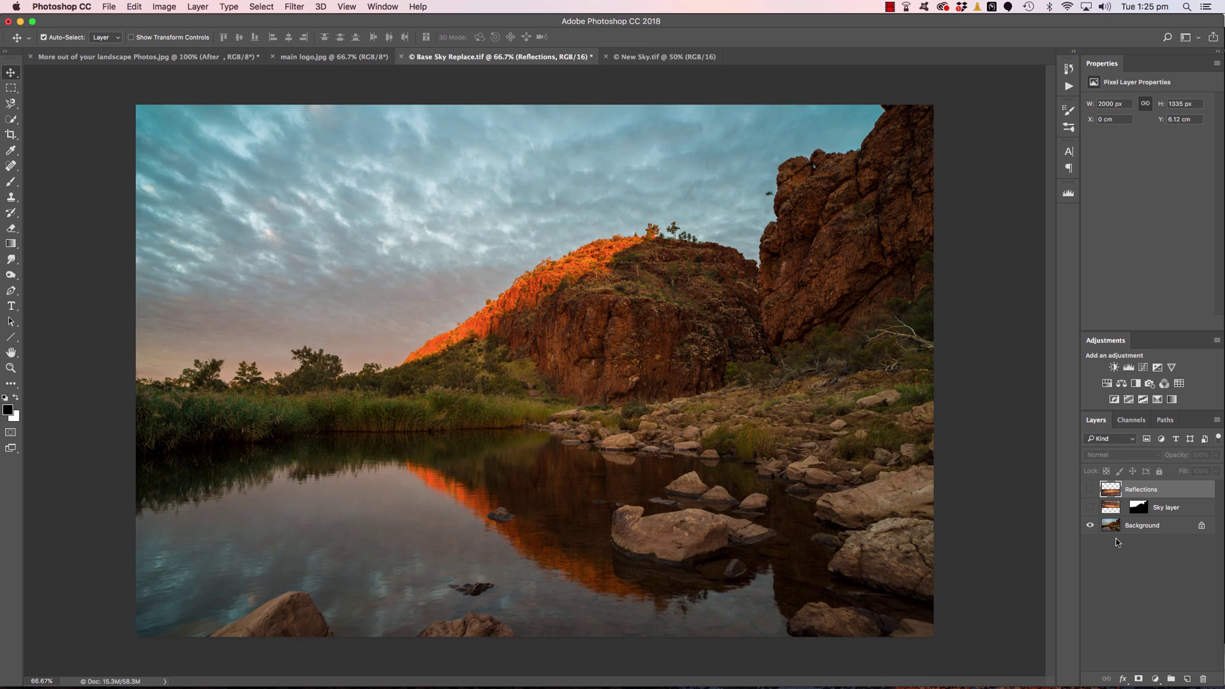
pyautogui.click(1132, 527)
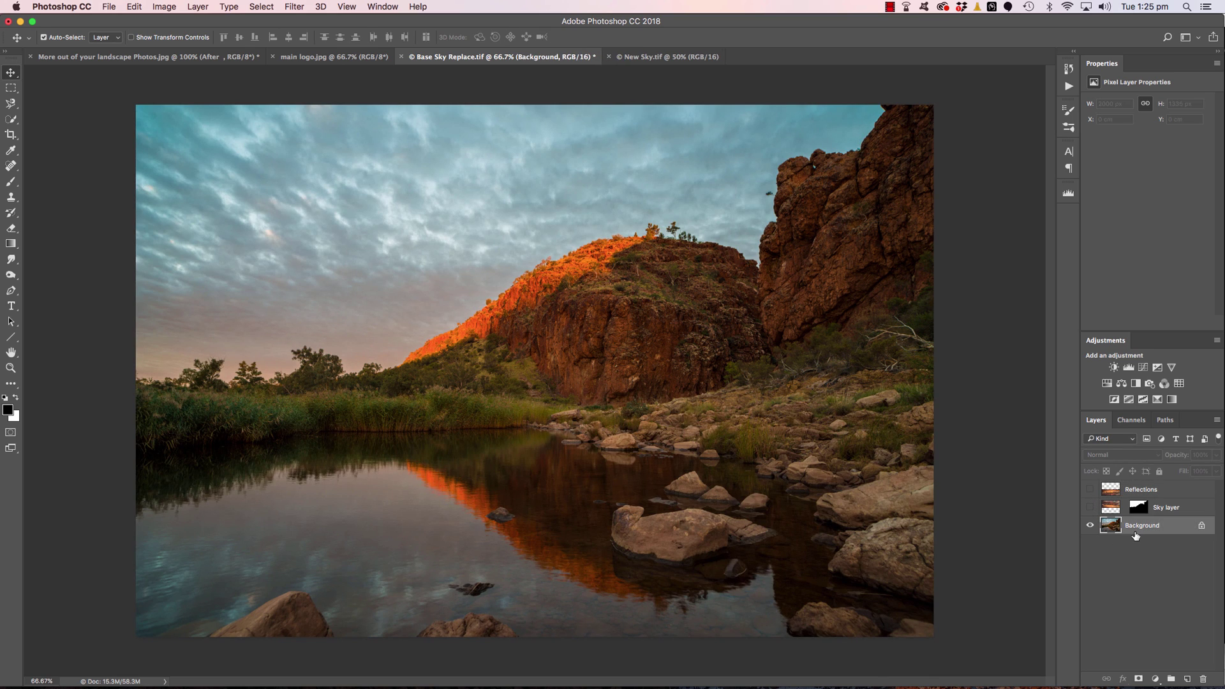
# - Quick-select the lower-left water and refine its edge along the reflections in Select and Mask
pyautogui.click(10, 120)
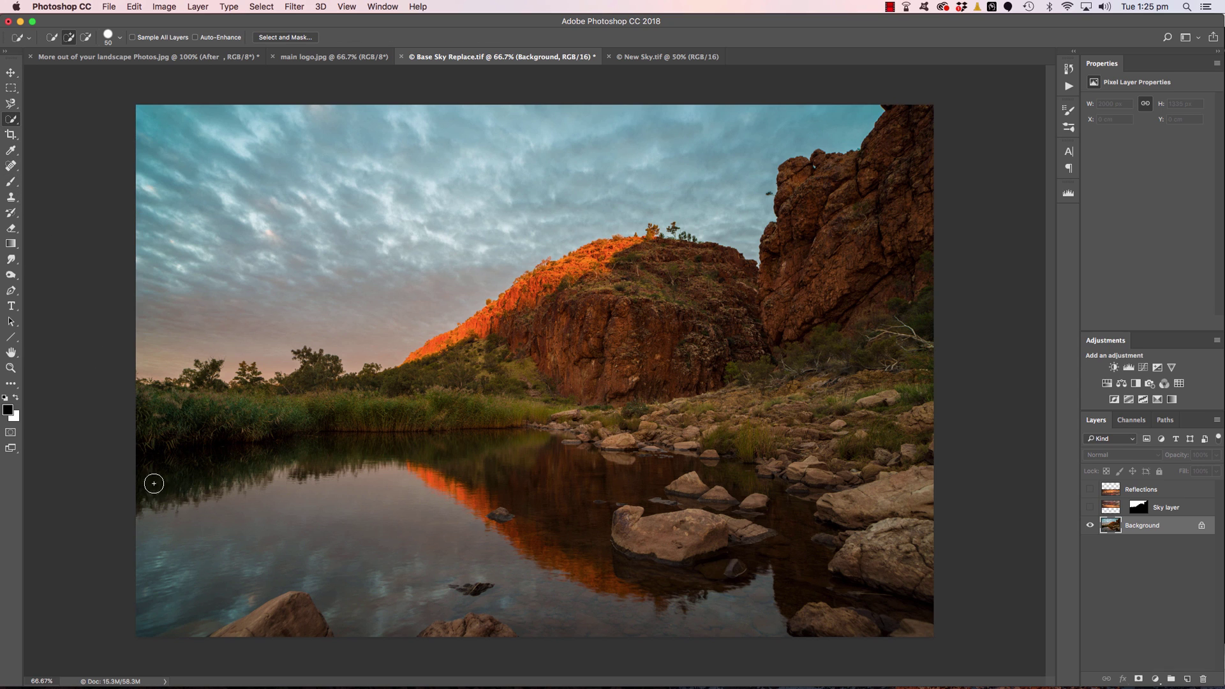
pyautogui.moveTo(172, 596)
pyautogui.mouseDown()
pyautogui.moveTo(331, 522)
pyautogui.moveTo(428, 521)
pyautogui.moveTo(525, 557)
pyautogui.moveTo(547, 595)
pyautogui.moveTo(614, 626)
pyautogui.moveTo(761, 612)
pyautogui.mouseUp()
pyautogui.click(281, 39)
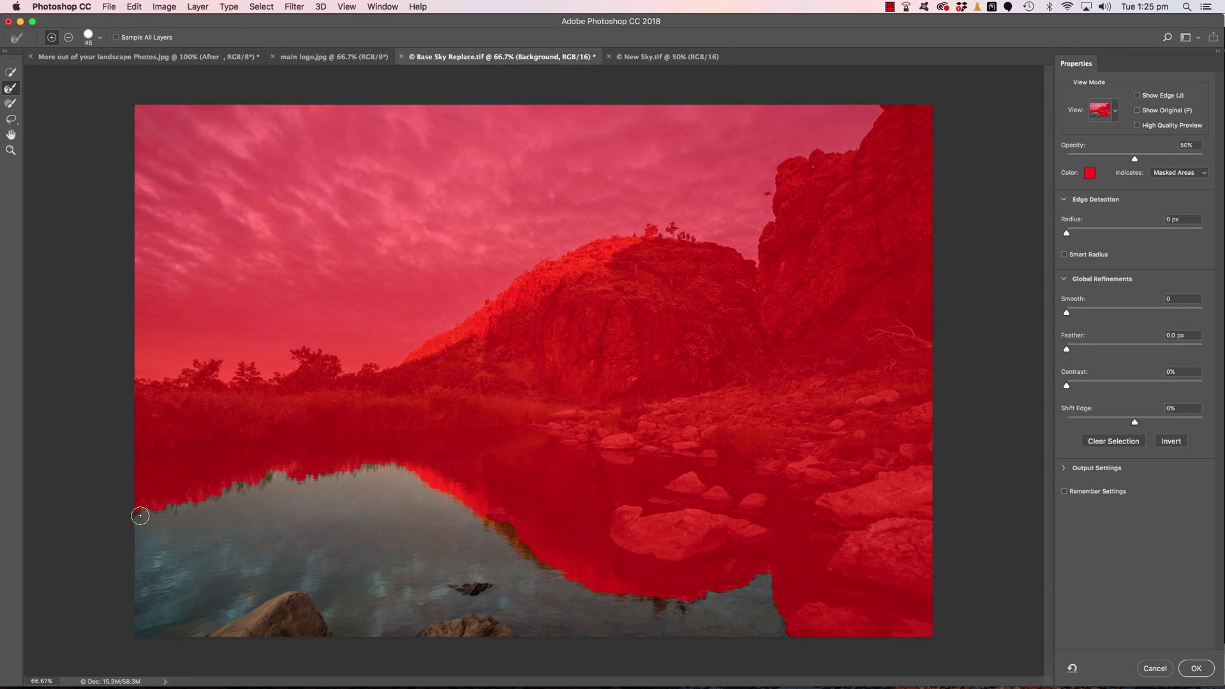
pyautogui.press(']')
pyautogui.press(']')
pyautogui.press(']')
pyautogui.press(']')
pyautogui.press(']')
pyautogui.moveTo(218, 487)
pyautogui.mouseDown()
pyautogui.moveTo(377, 459)
pyautogui.moveTo(432, 476)
pyautogui.moveTo(563, 574)
pyautogui.moveTo(659, 596)
pyautogui.moveTo(720, 591)
pyautogui.moveTo(784, 564)
pyautogui.moveTo(717, 582)
pyautogui.moveTo(594, 577)
pyautogui.moveTo(514, 519)
pyautogui.mouseUp()
pyautogui.press('[')
pyautogui.press('[')
pyautogui.press('[')
pyautogui.press('[')
pyautogui.press('[')
pyautogui.click(1197, 668)
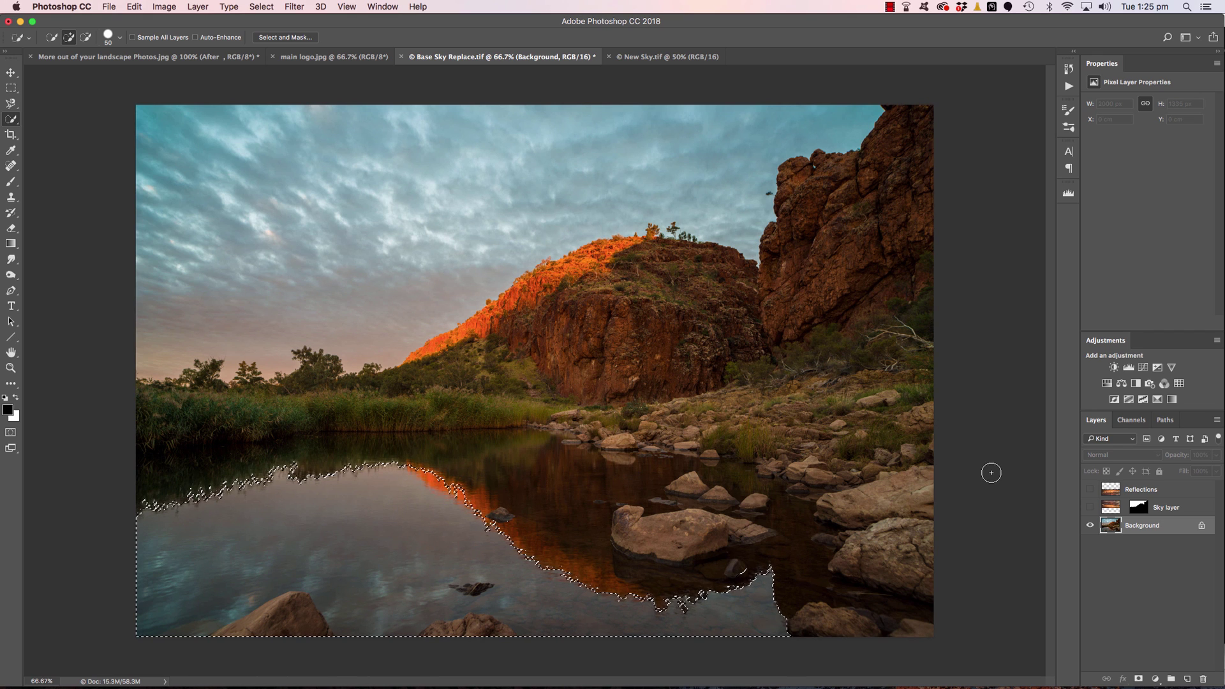
# - Mask Reflections to the water, show both sky layers, and nudge the reflection slightly lower
pyautogui.click(1142, 489)
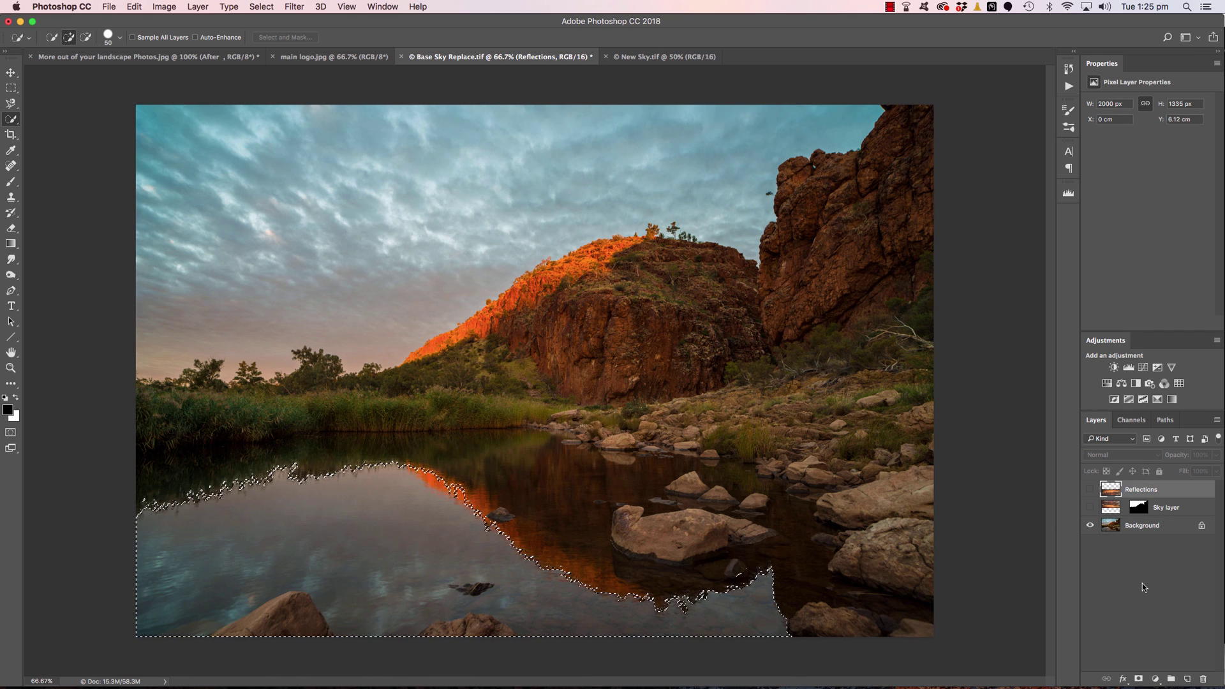
pyautogui.click(1138, 679)
pyautogui.click(1090, 507)
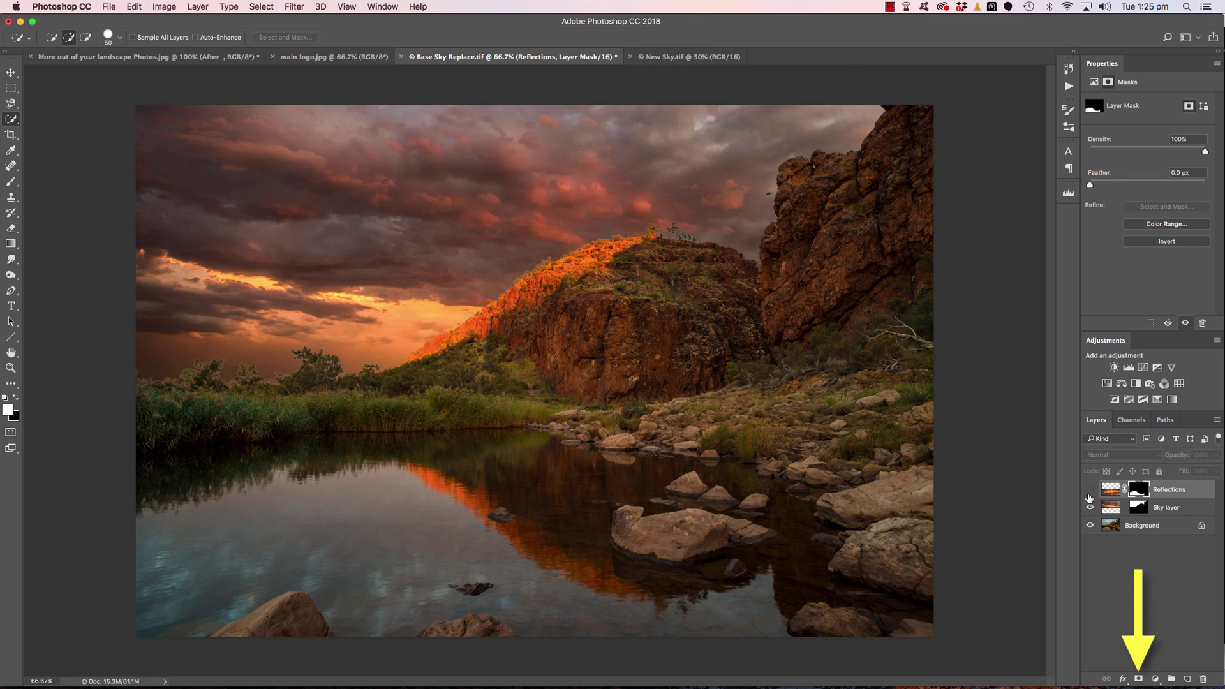
pyautogui.click(1089, 489)
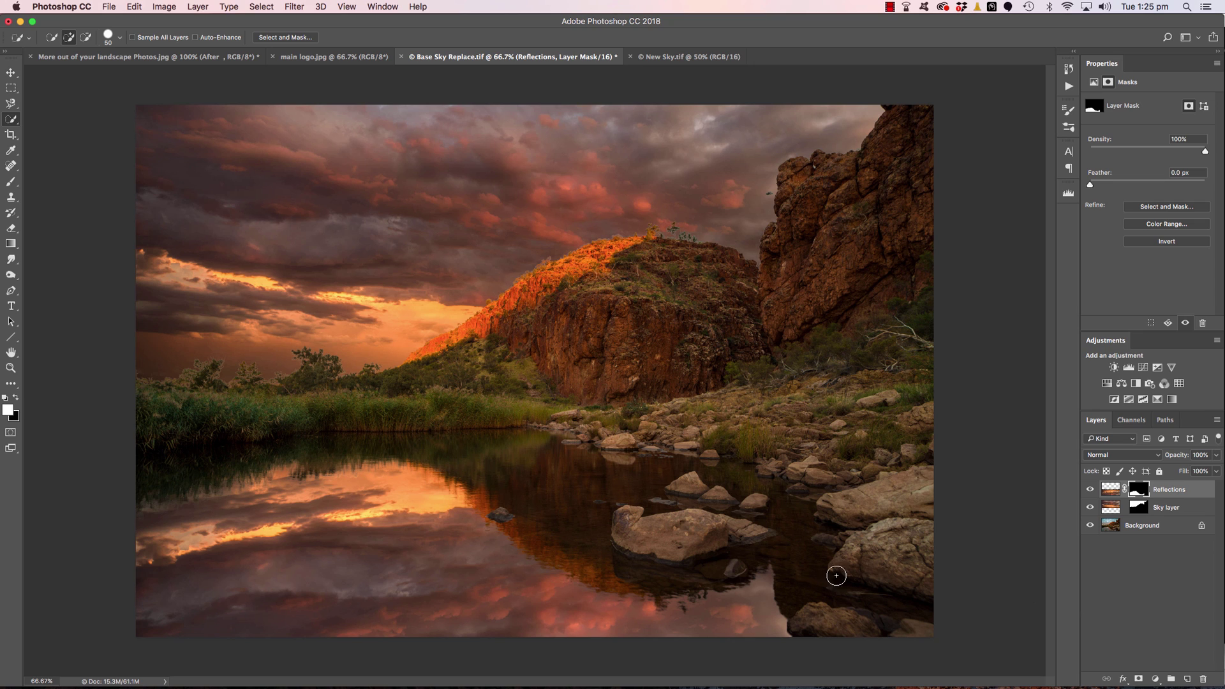
pyautogui.click(1123, 490)
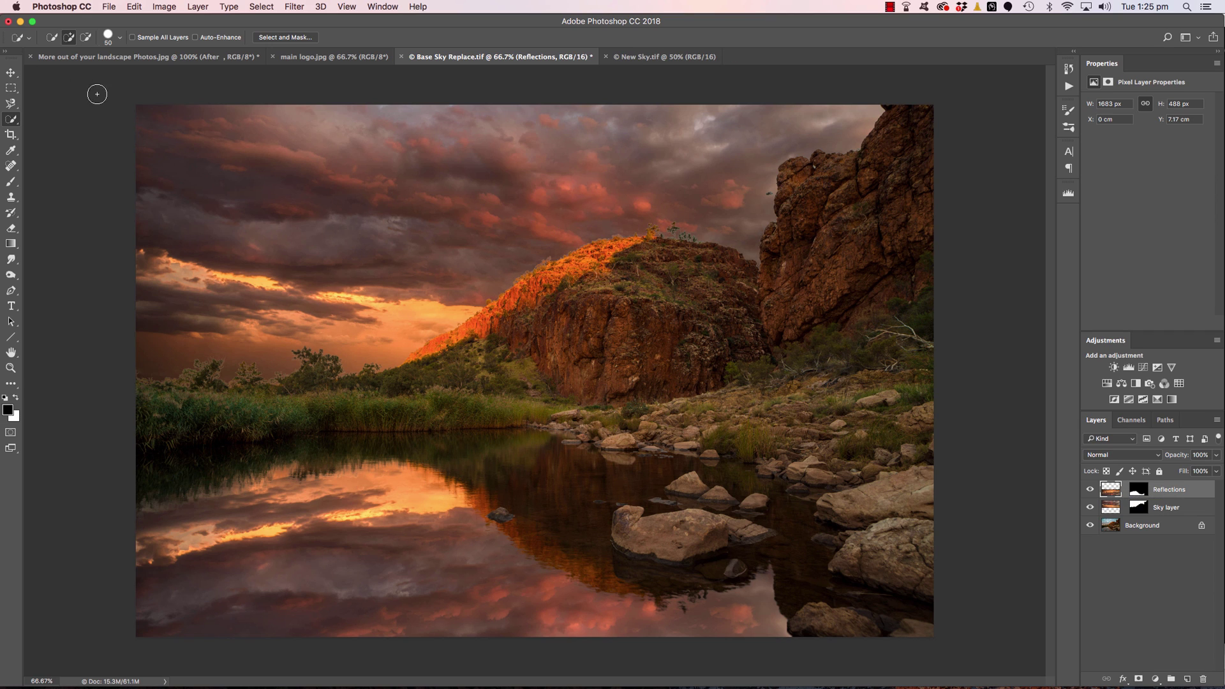
pyautogui.click(11, 72)
pyautogui.moveTo(377, 565); pyautogui.dragTo(376, 581)
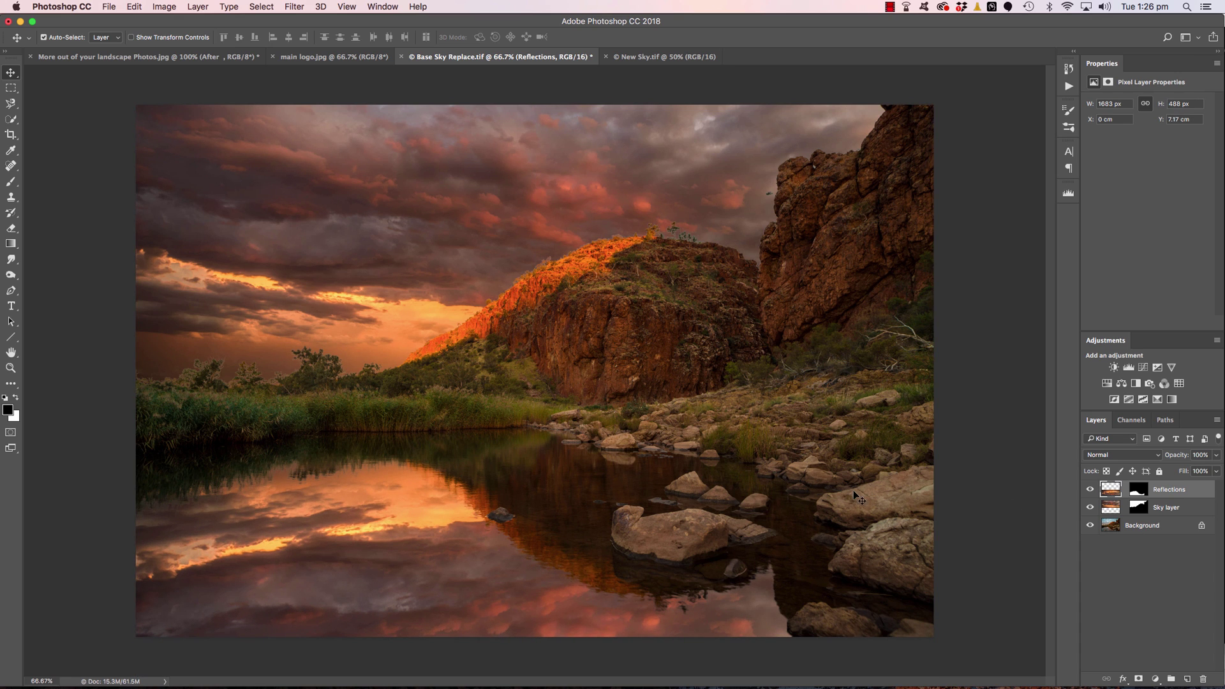
# - Zoom in on the left sky edge, duplicate the Background layer, and start naming it Fringe burn
pyautogui.press('super+plus')
pyautogui.press('super+plus')
pyautogui.press('super+plus')
pyautogui.hscroll(-15, 668, 489)
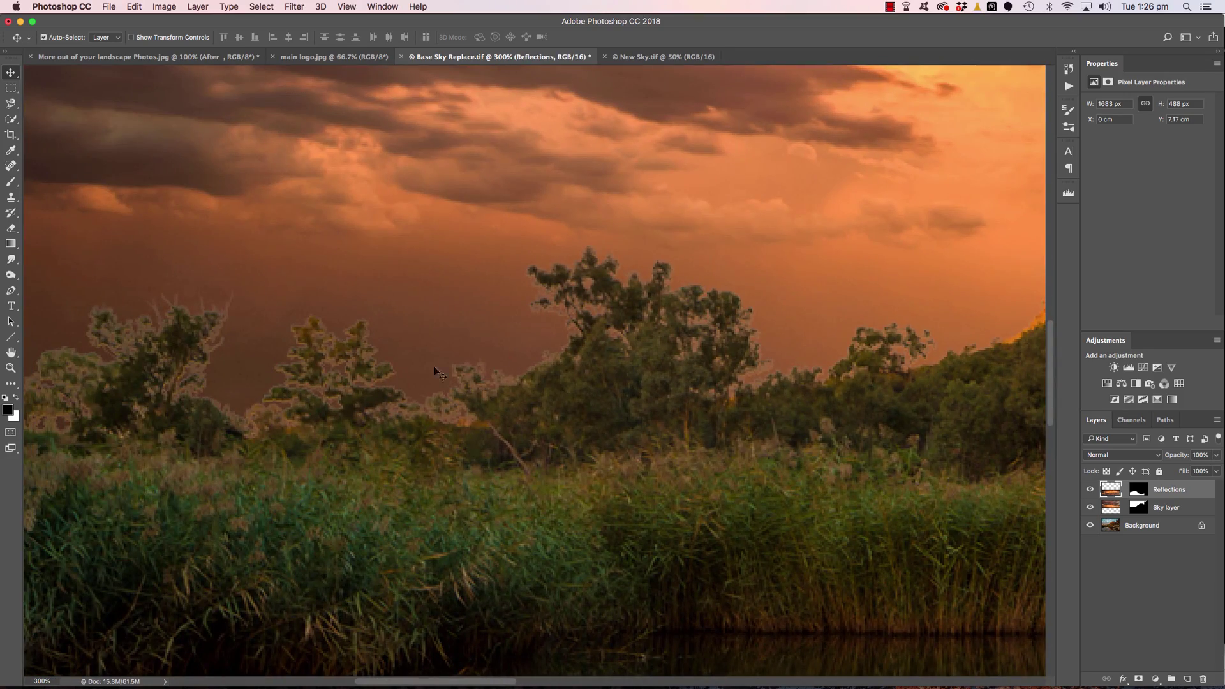
pyautogui.moveTo(221, 400); pyautogui.dragTo(491, 405)
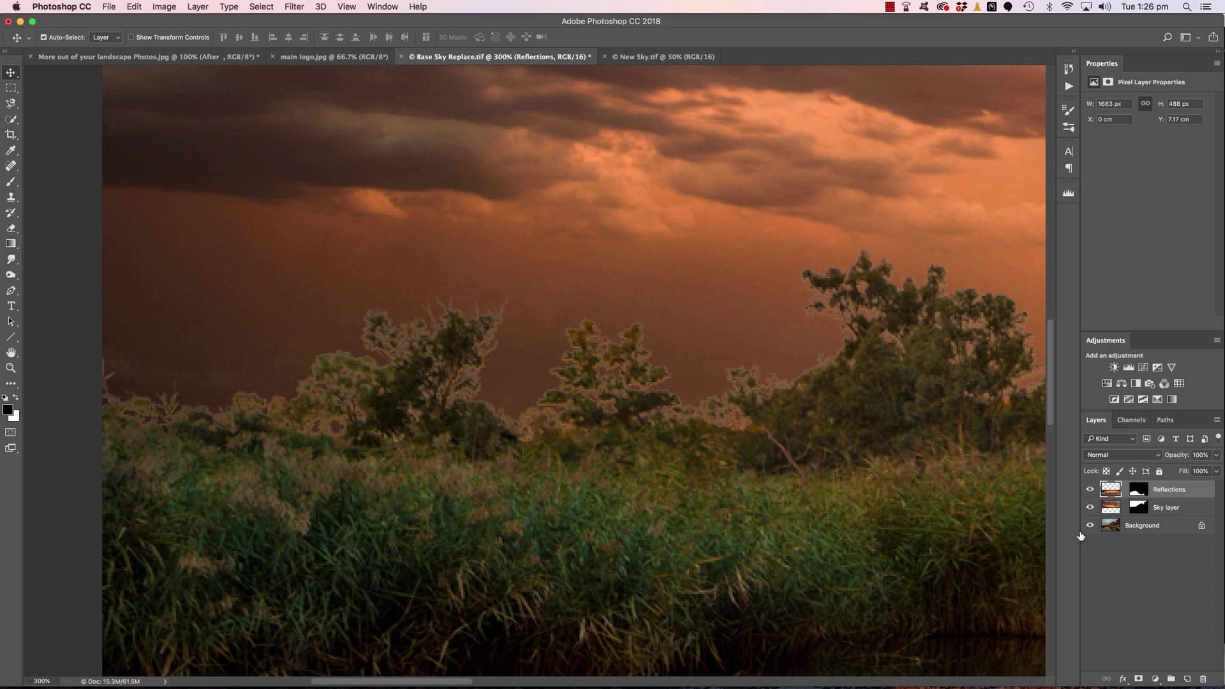
pyautogui.click(1144, 527)
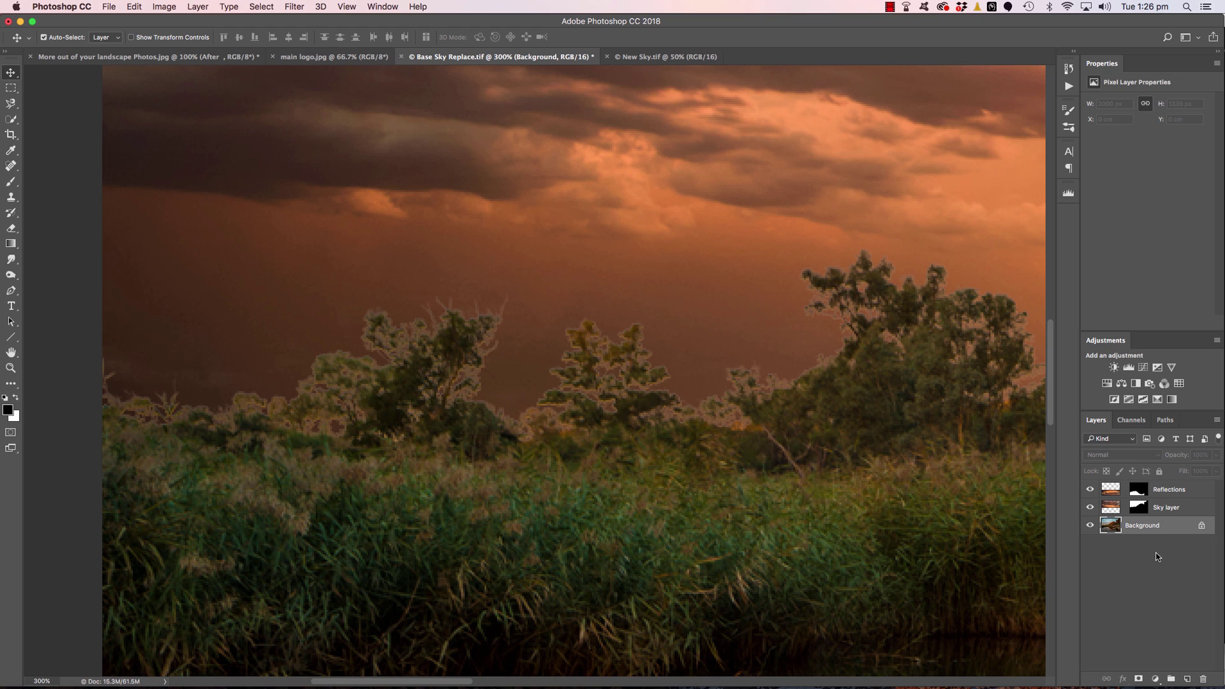
pyautogui.press('super+j')
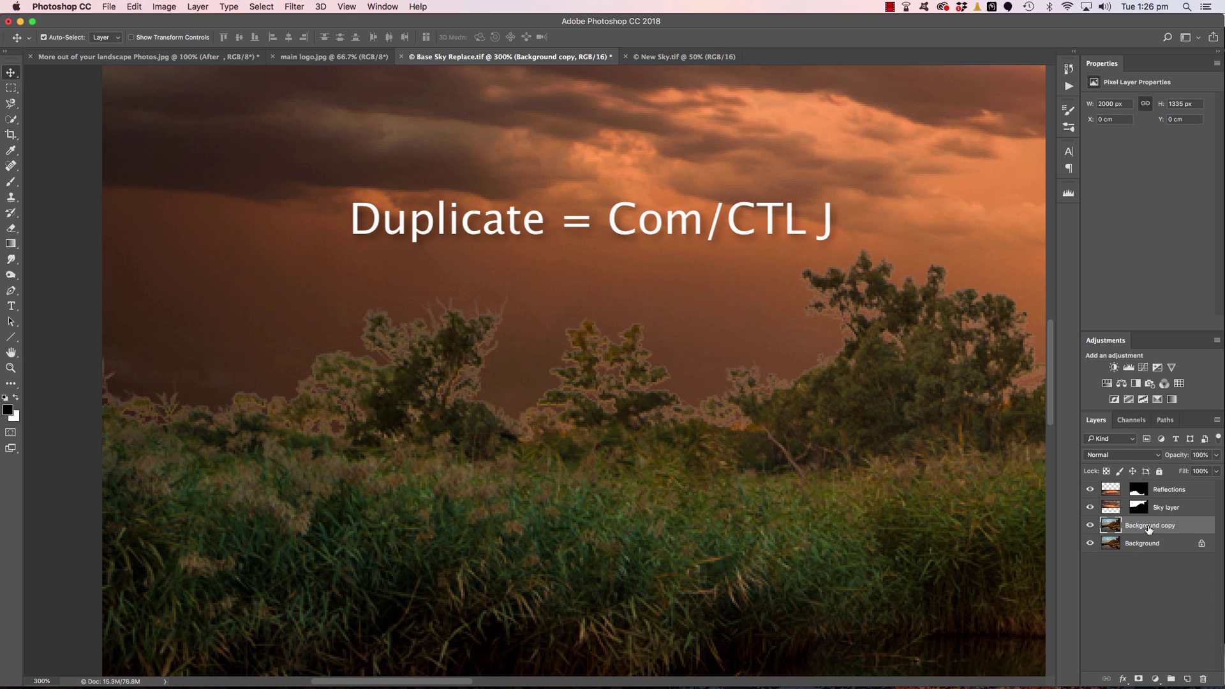
pyautogui.write('Fringe Burn')
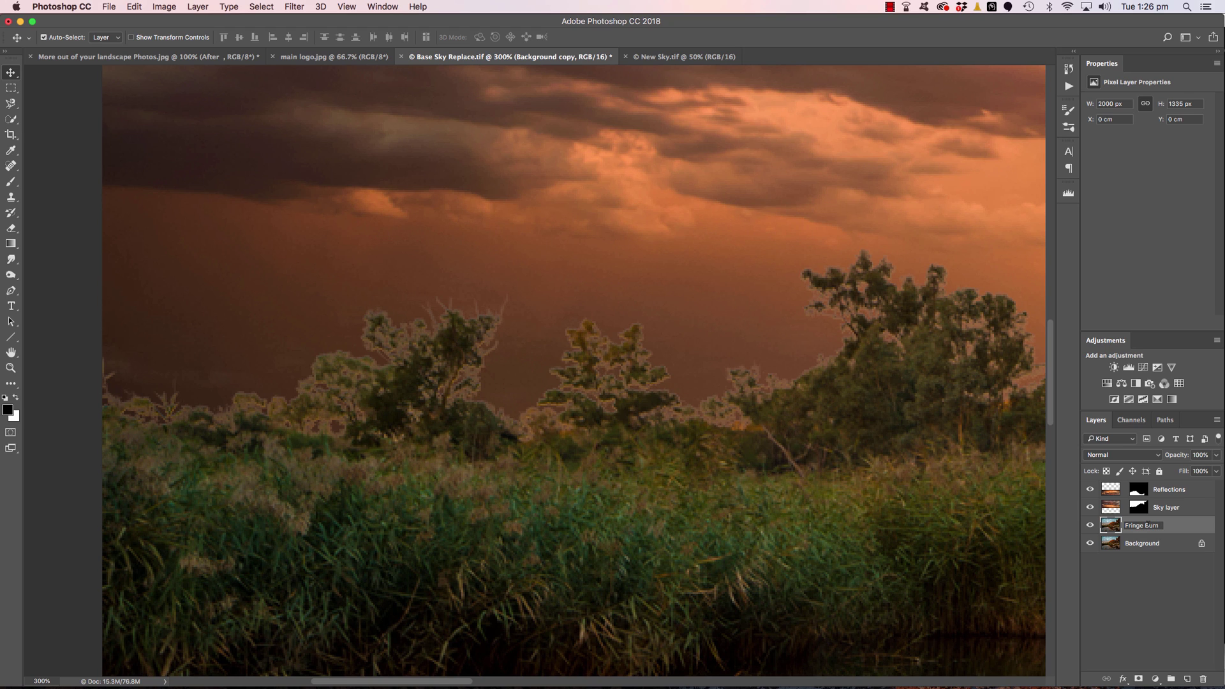
# - Confirm the Fringe Burn name and select the Burn Tool with Range set to Highlights
pyautogui.press('Return')
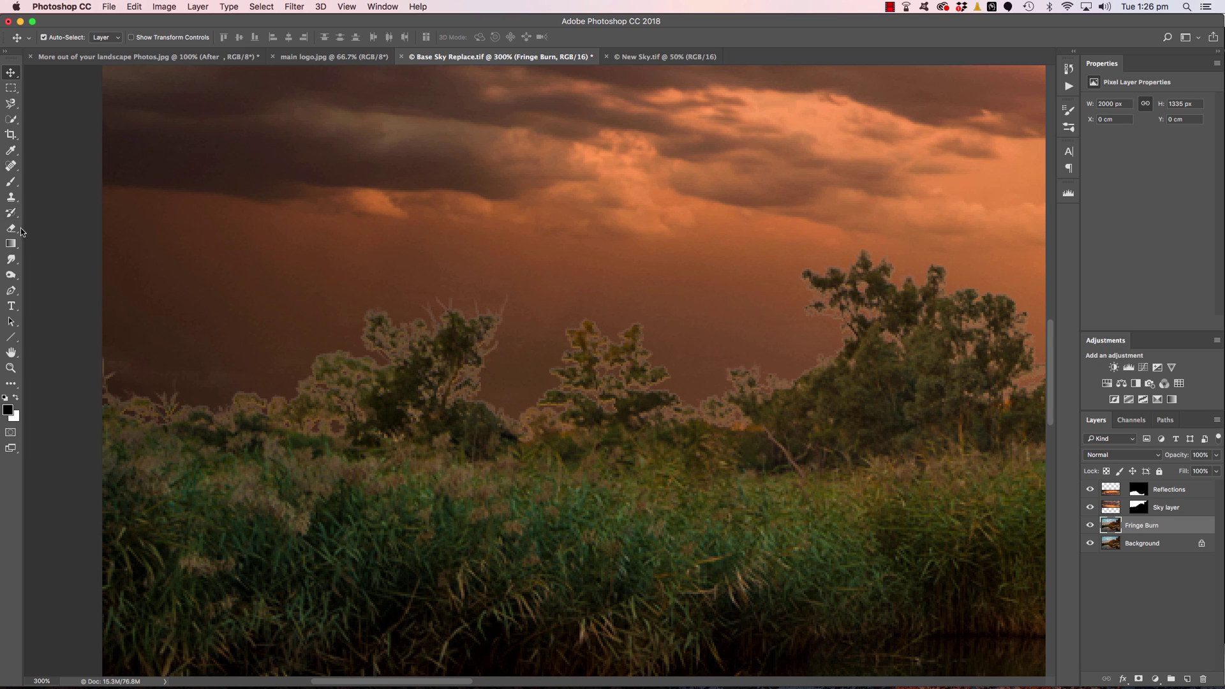
pyautogui.click(14, 276)
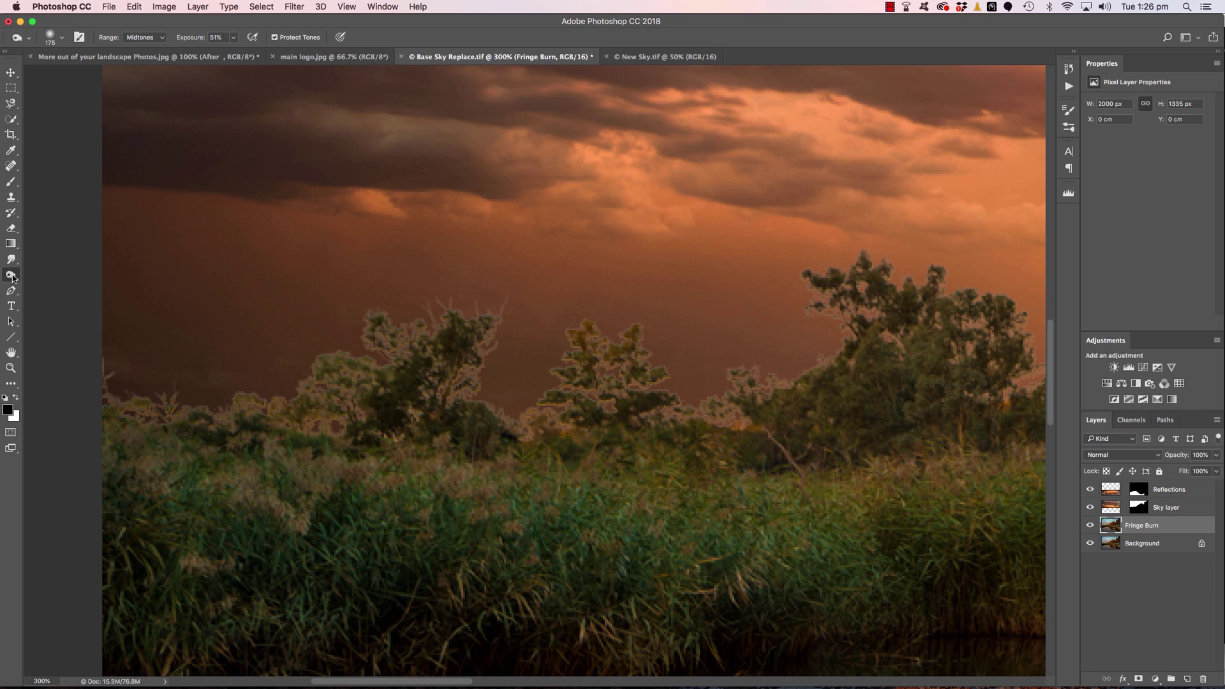
pyautogui.click(13, 276)
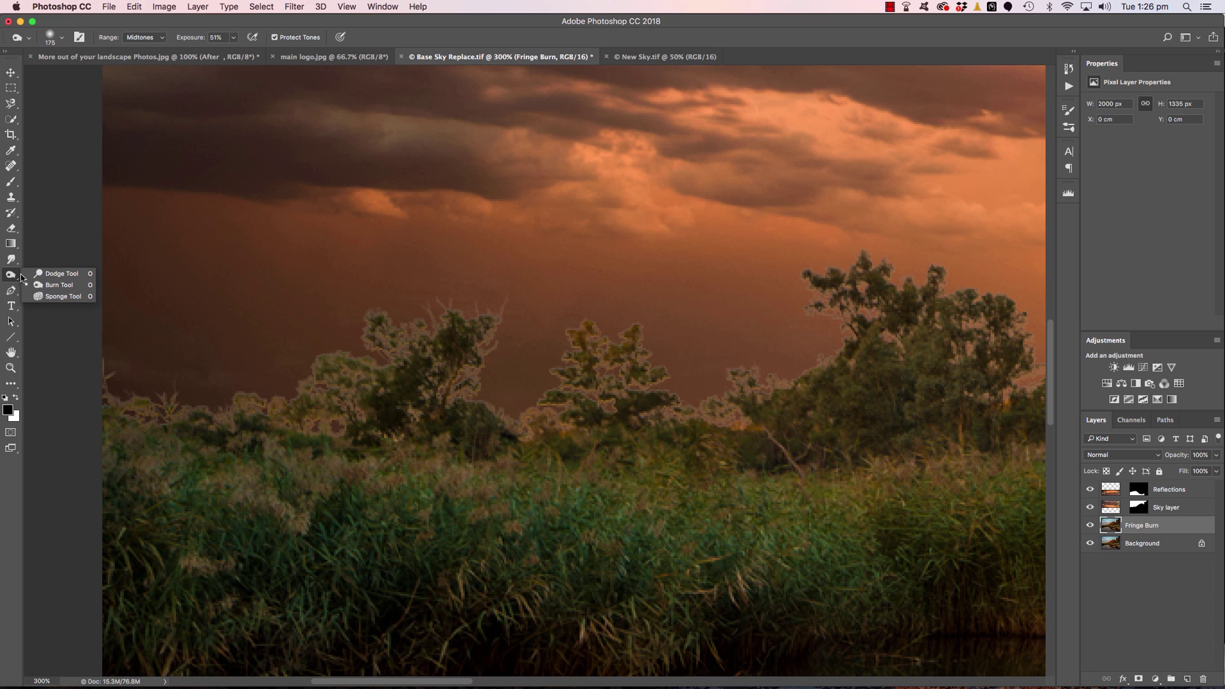
pyautogui.click(53, 278)
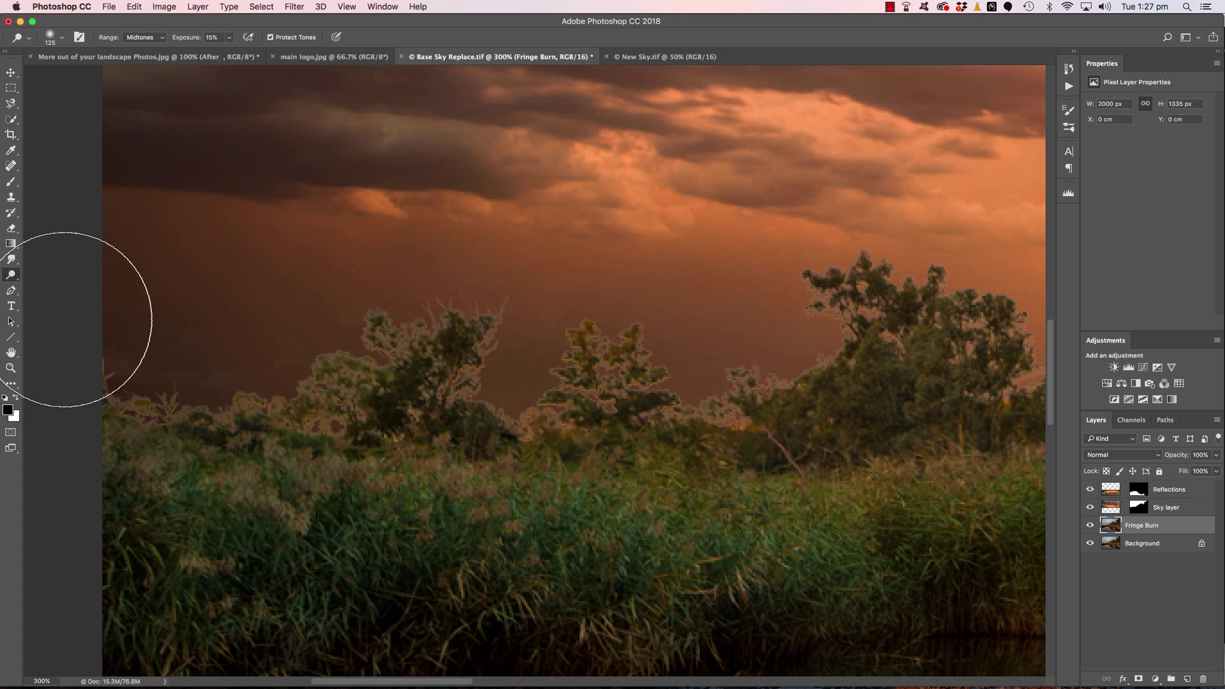
pyautogui.rightClick(11, 275)
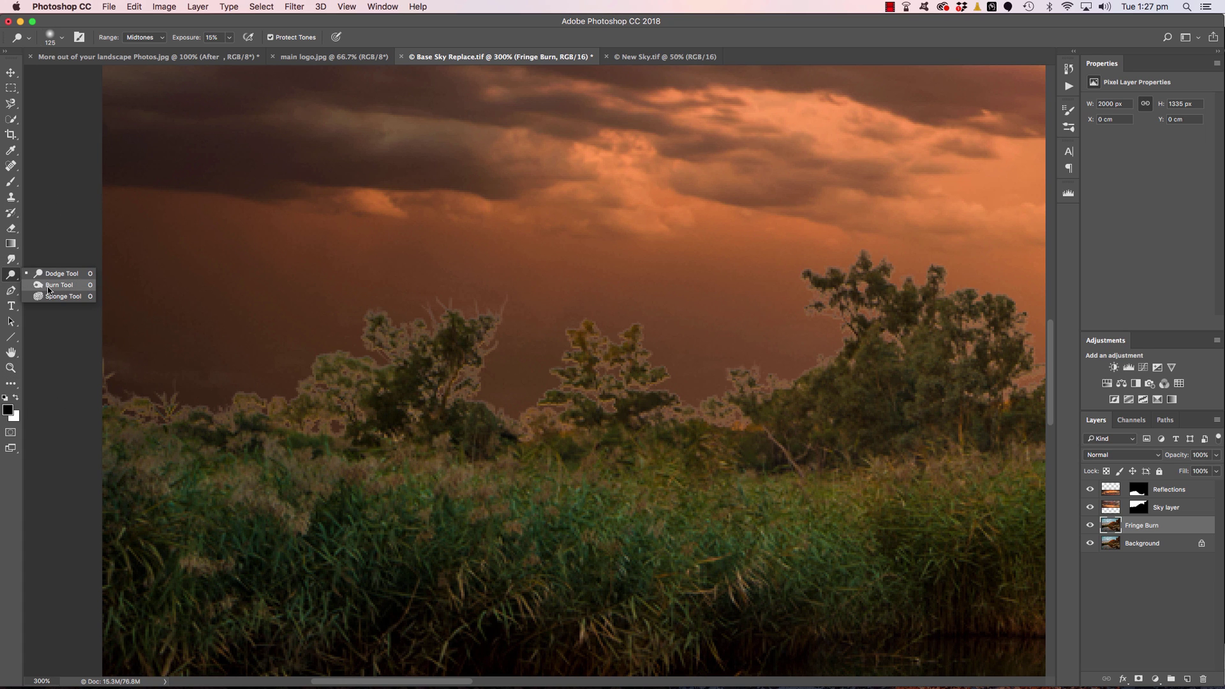
pyautogui.click(48, 289)
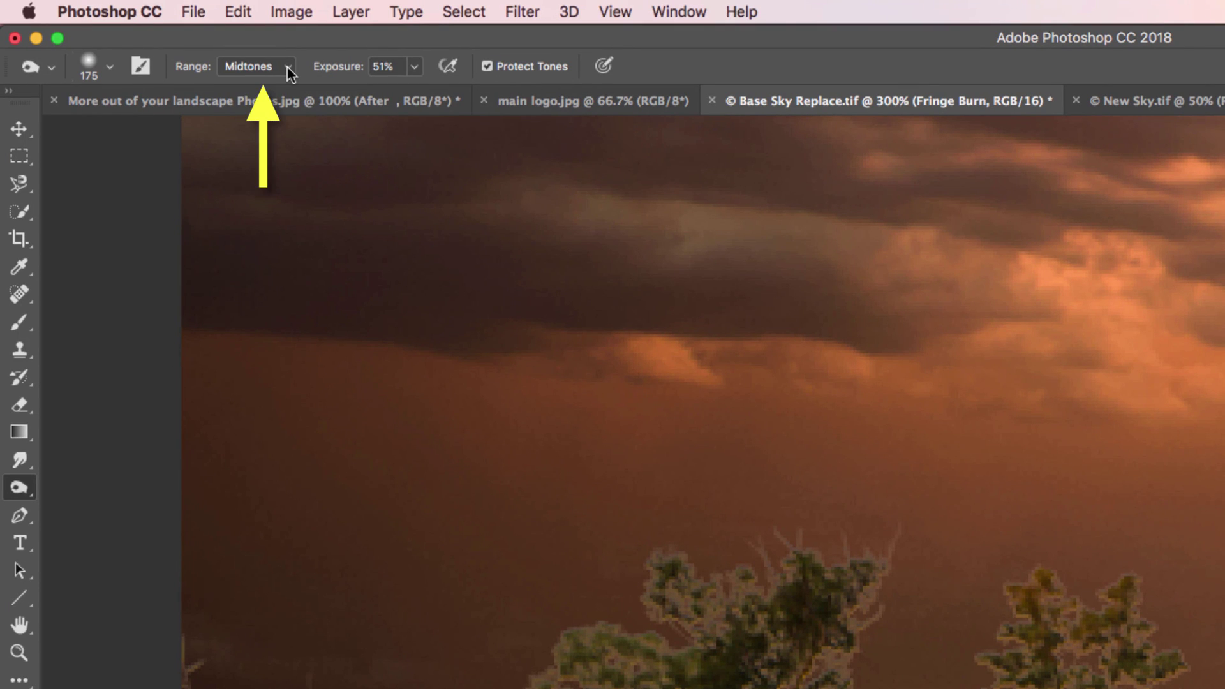
pyautogui.click(287, 68)
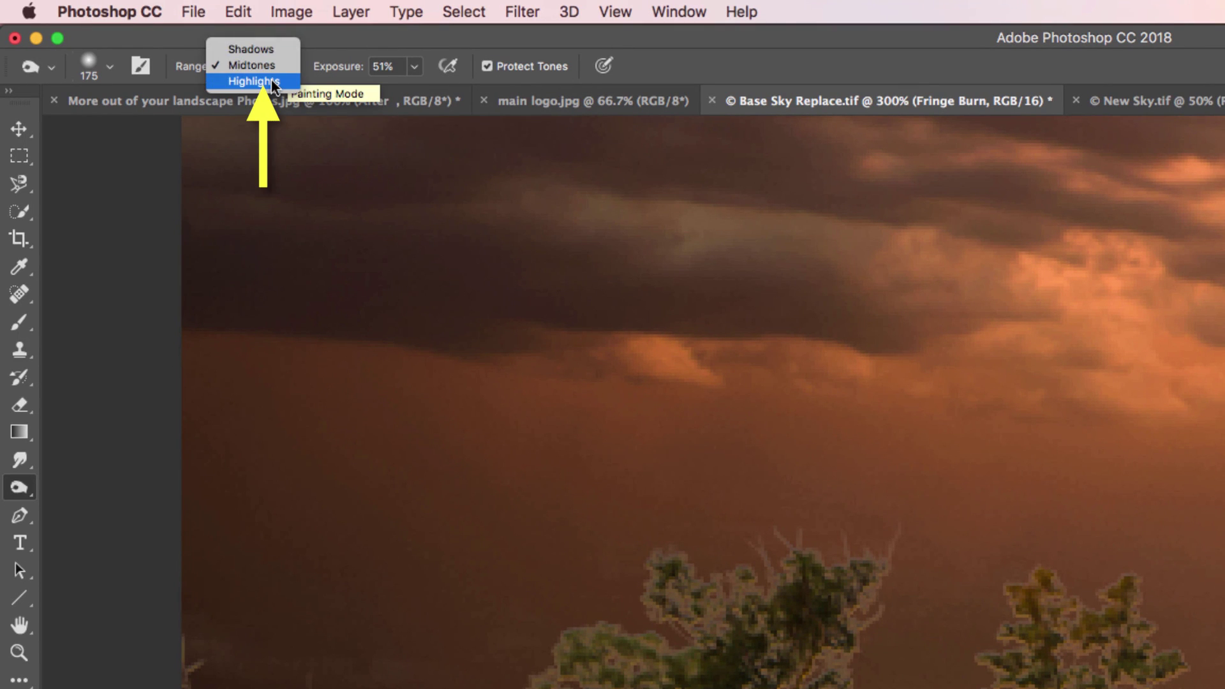
pyautogui.click(272, 83)
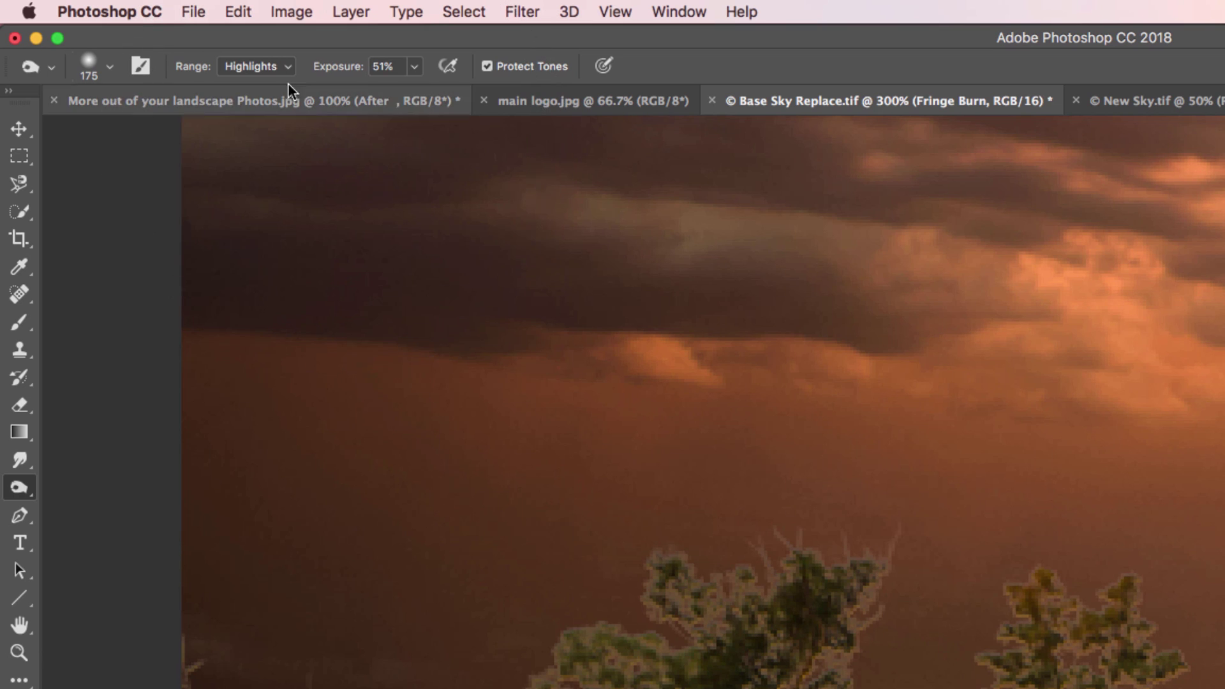
pyautogui.click(284, 66)
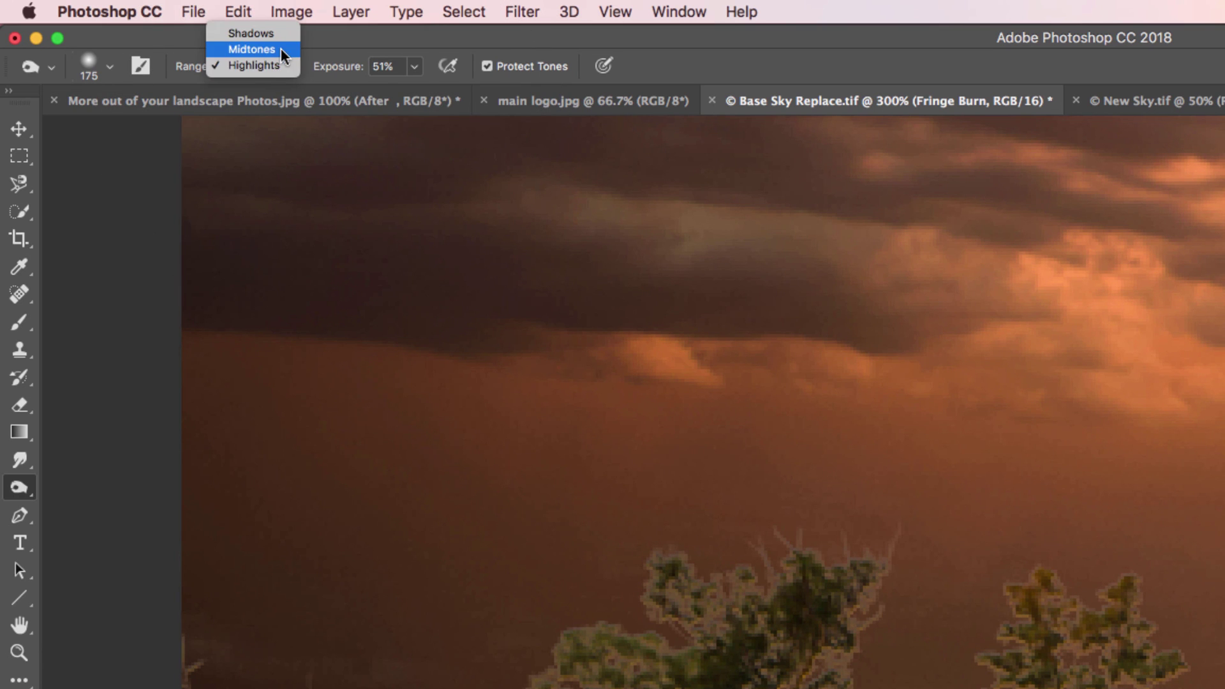
pyautogui.click(333, 137)
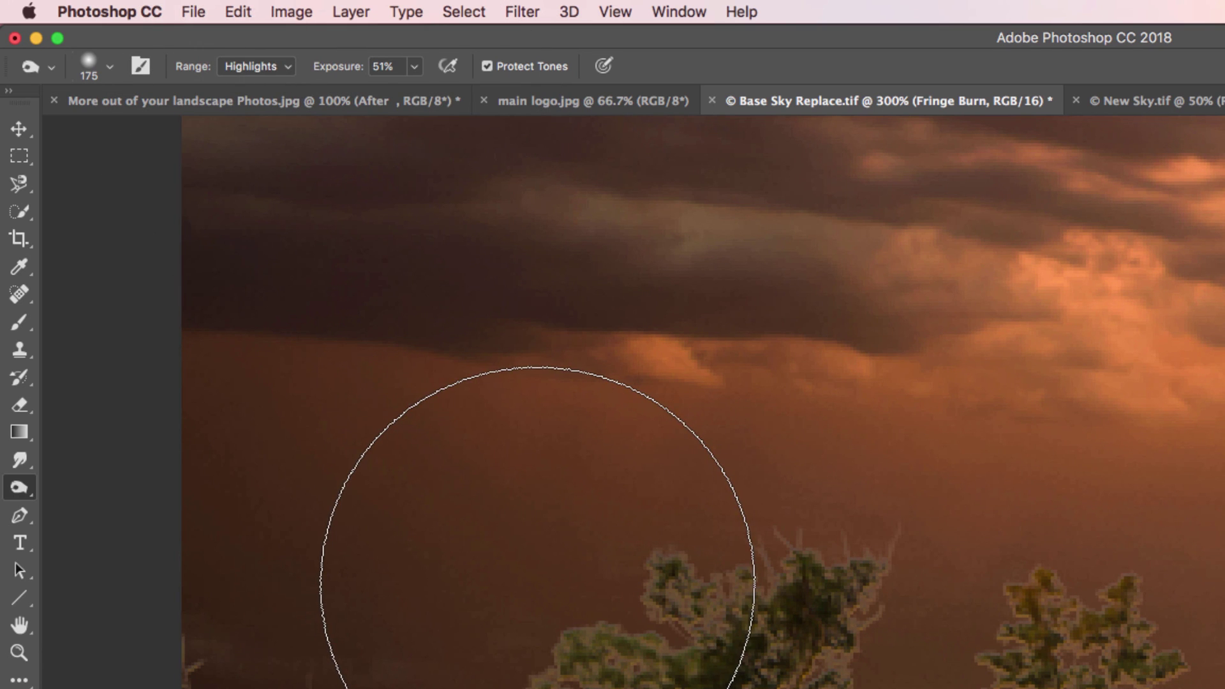
# - Burn the bright fringe around the left trees with a smaller brush, raising exposure to 100%
pyautogui.press('[')
pyautogui.press('[')
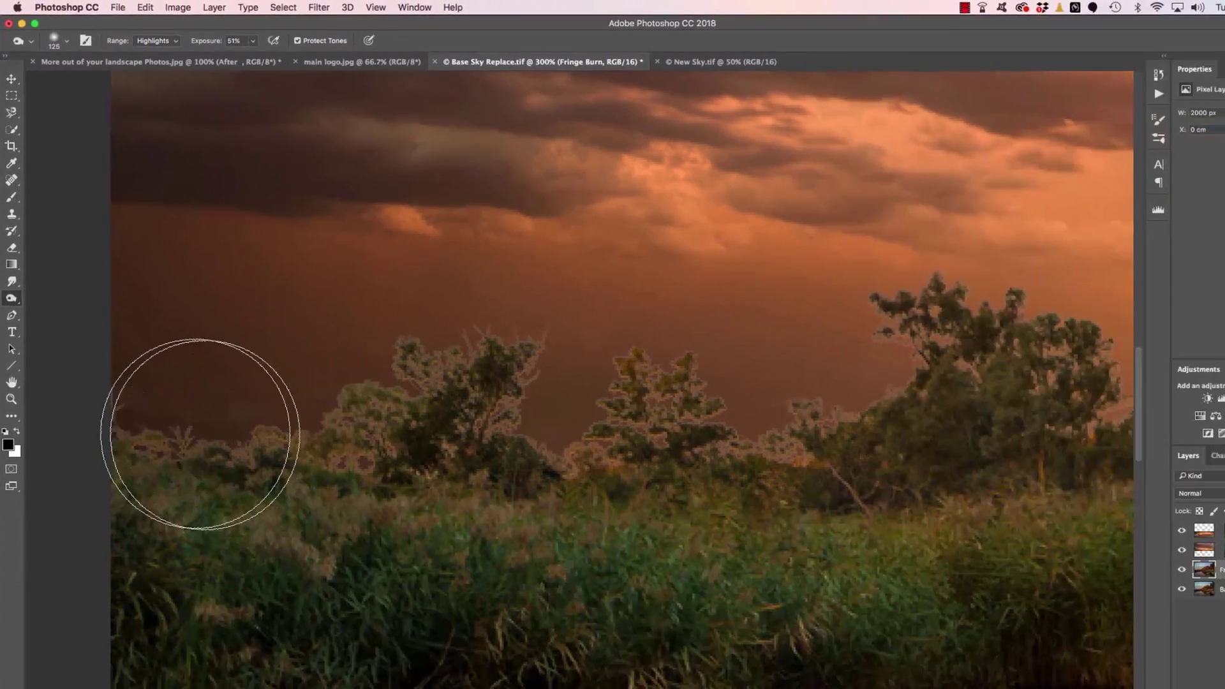
pyautogui.moveTo(200, 434)
pyautogui.mouseDown()
pyautogui.moveTo(332, 424)
pyautogui.moveTo(290, 416)
pyautogui.moveTo(325, 421)
pyautogui.moveTo(443, 369)
pyautogui.moveTo(515, 301)
pyautogui.moveTo(549, 322)
pyautogui.moveTo(479, 321)
pyautogui.moveTo(520, 323)
pyautogui.moveTo(432, 350)
pyautogui.moveTo(410, 375)
pyautogui.moveTo(464, 374)
pyautogui.mouseUp()
pyautogui.moveTo(231, 41); pyautogui.dragTo(267, 55)
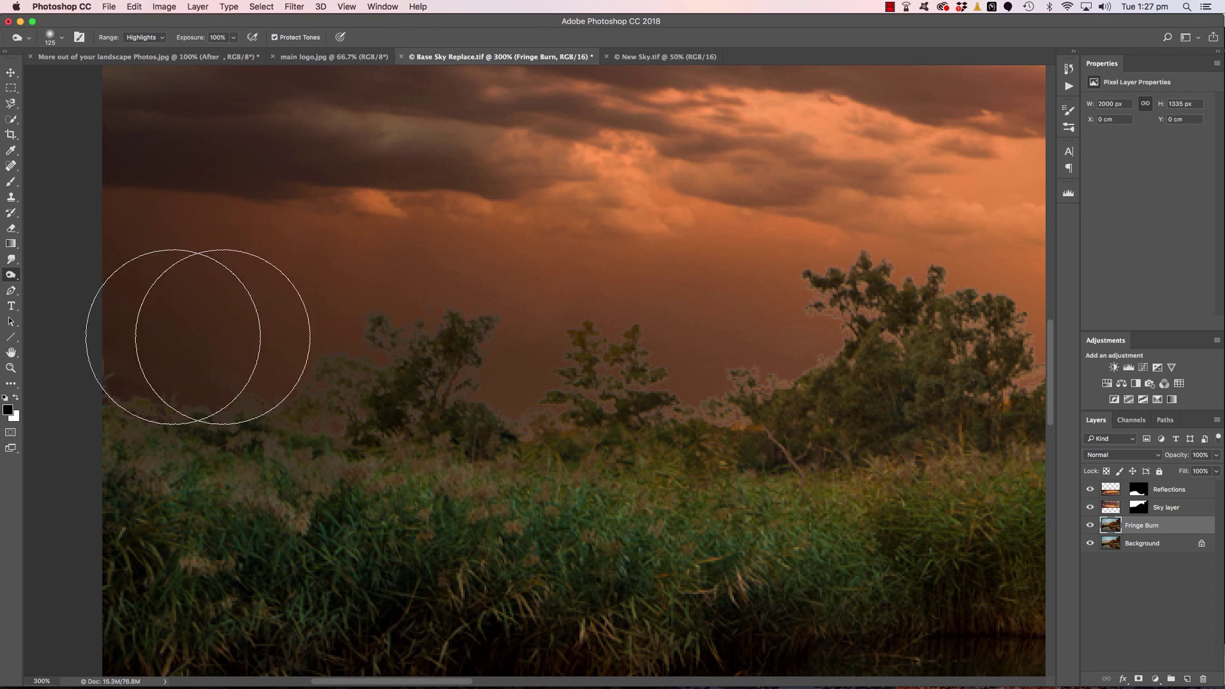
# - Set the Burn Tool to Midtones at 49% exposure and darken the halo along the treeline
pyautogui.click(162, 38)
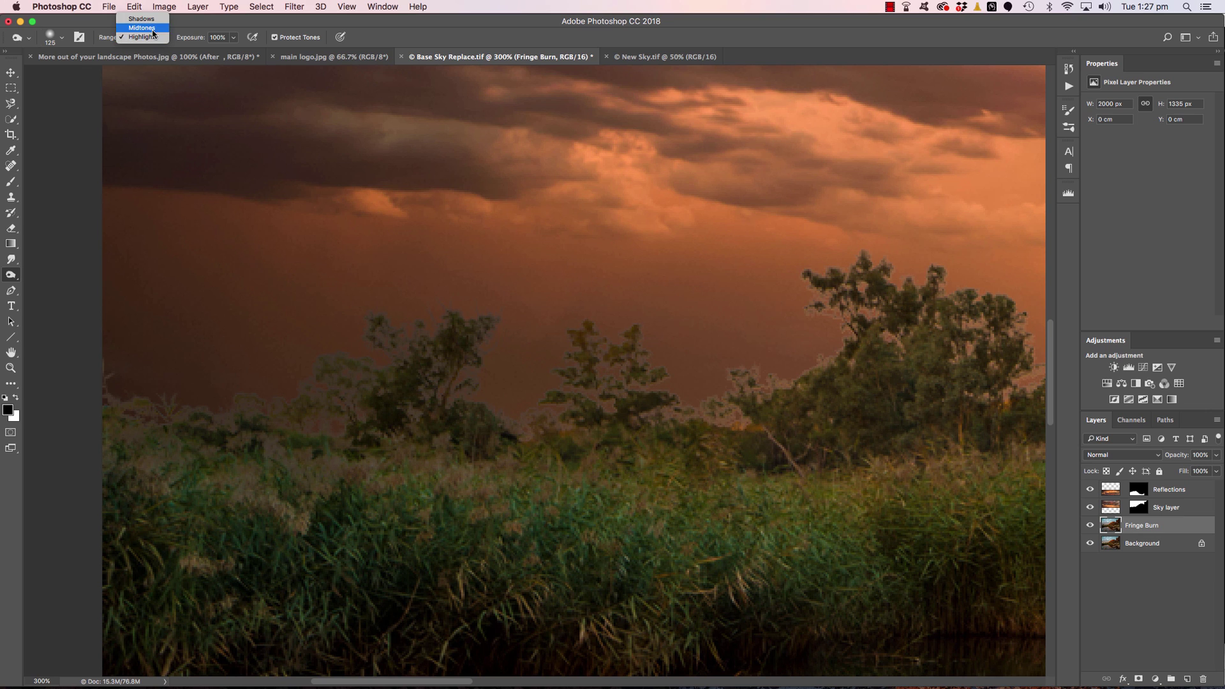
pyautogui.click(153, 28)
pyautogui.click(233, 37)
pyautogui.moveTo(236, 51); pyautogui.dragTo(205, 50)
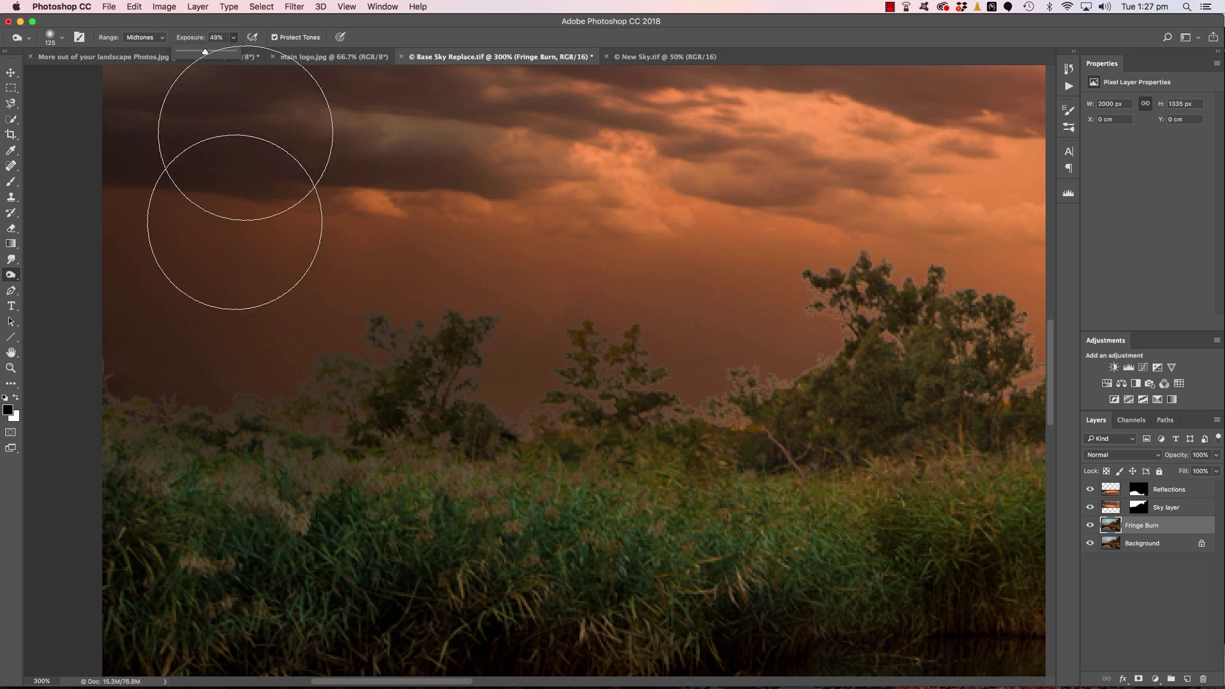
pyautogui.press('[')
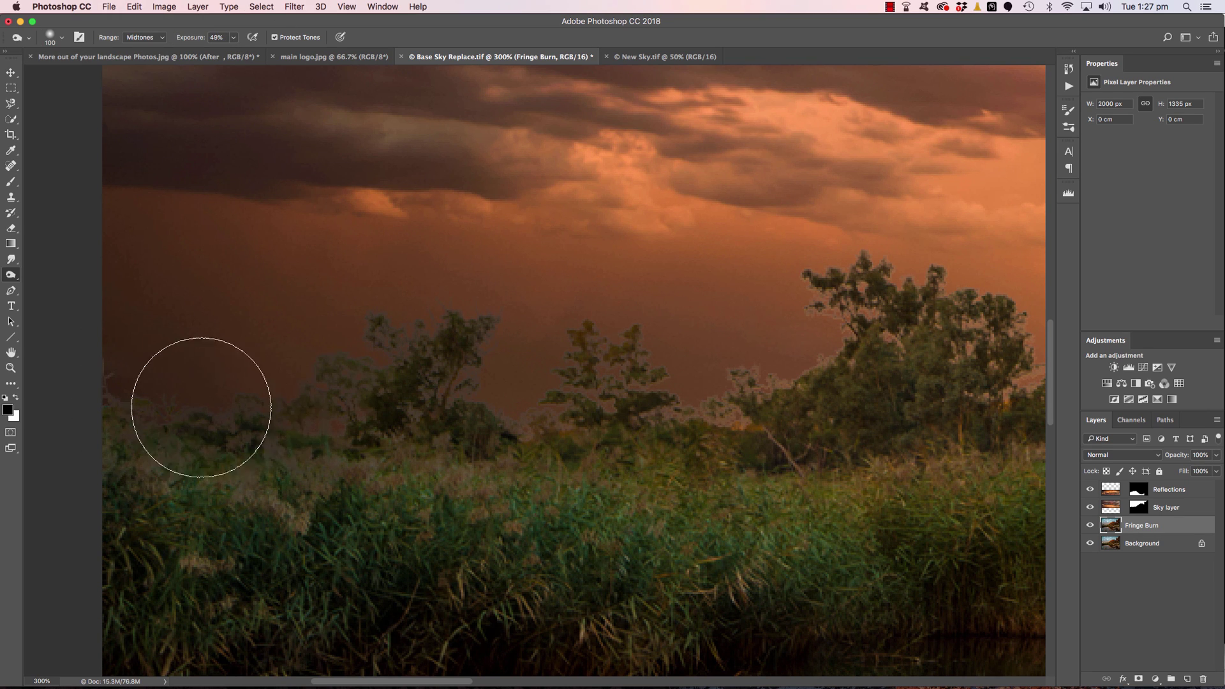
pyautogui.press(']')
pyautogui.moveTo(201, 407)
pyautogui.mouseDown()
pyautogui.moveTo(151, 399)
pyautogui.moveTo(433, 397)
pyautogui.moveTo(145, 382)
pyautogui.mouseUp()
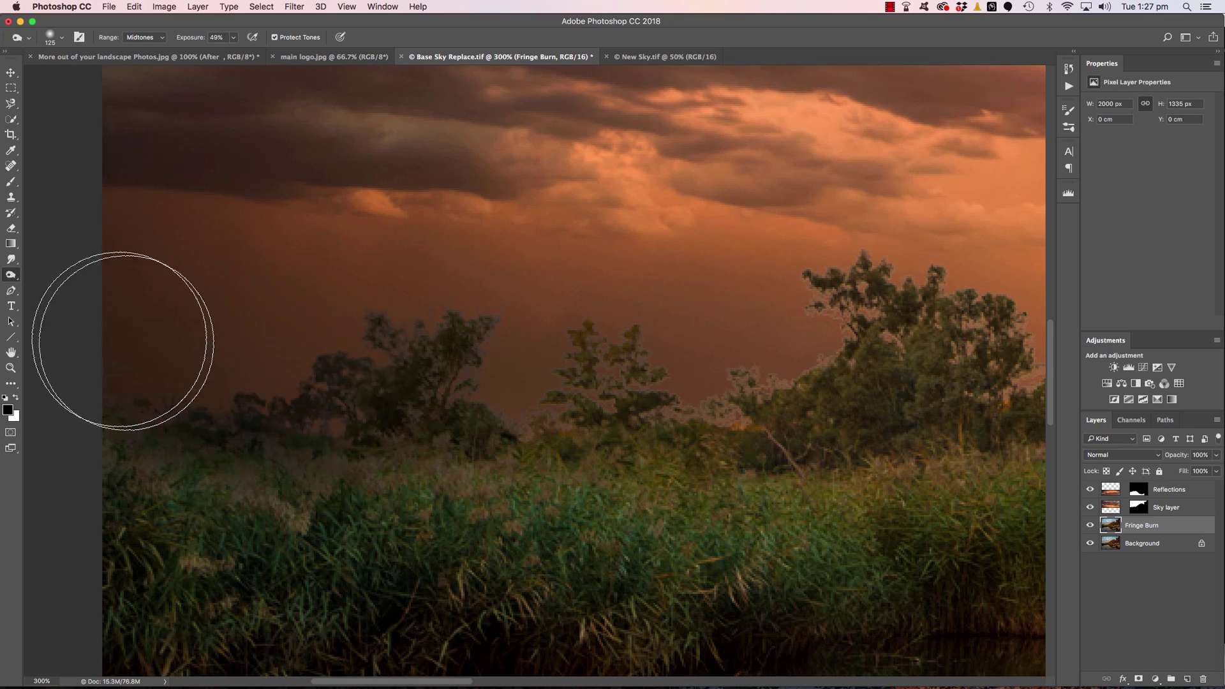
pyautogui.moveTo(124, 342)
pyautogui.mouseDown()
pyautogui.moveTo(521, 340)
pyautogui.moveTo(649, 316)
pyautogui.moveTo(680, 340)
pyautogui.moveTo(611, 361)
pyautogui.moveTo(752, 344)
pyautogui.moveTo(885, 306)
pyautogui.mouseUp()
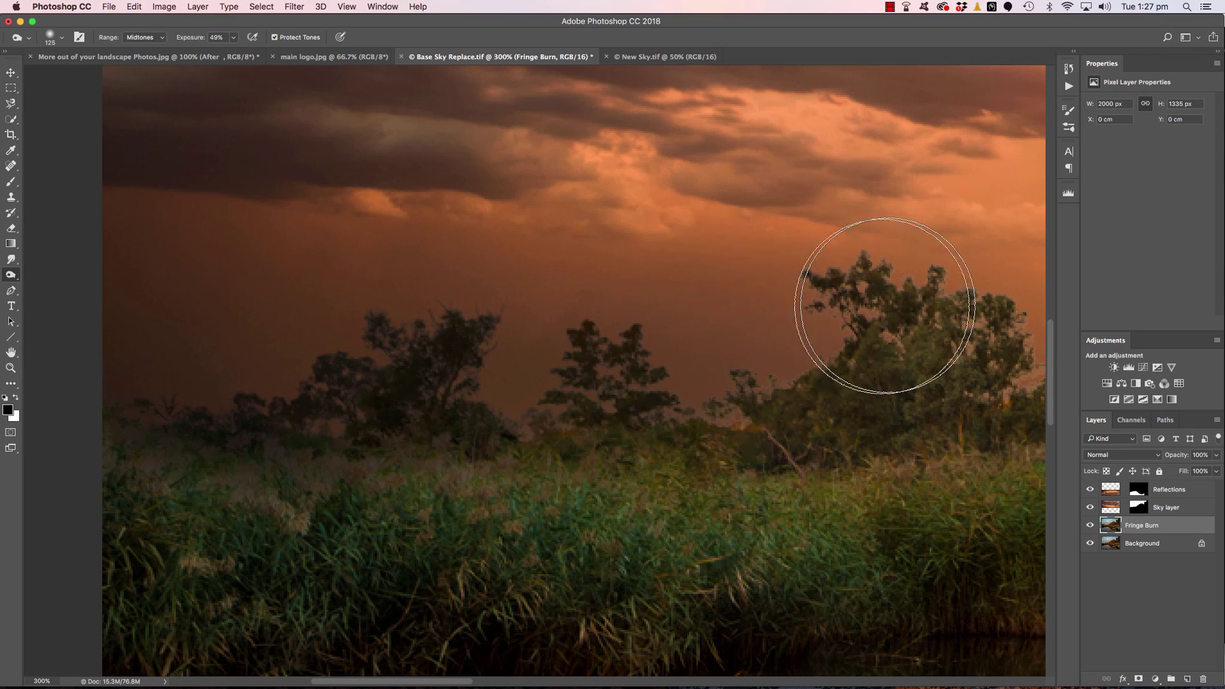
# - Move over to the sunlit ridge and burn the cliff edge where it meets the sky
pyautogui.moveTo(910, 347); pyautogui.dragTo(536, 325)
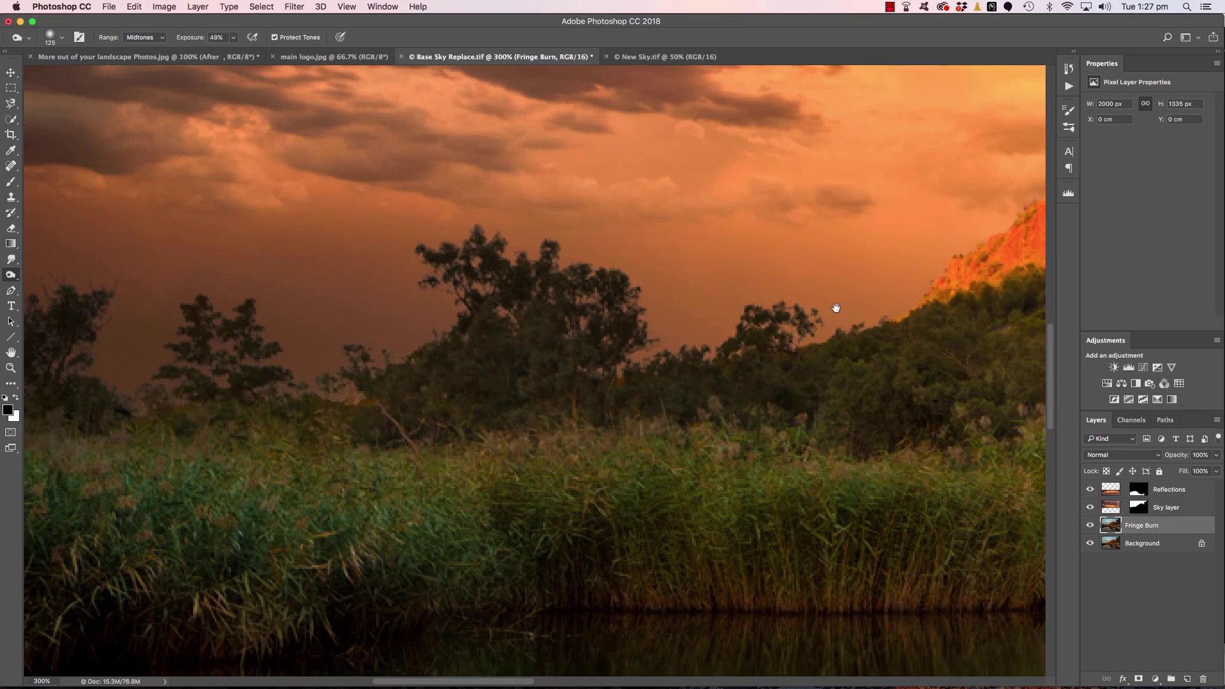
pyautogui.moveTo(836, 308); pyautogui.dragTo(536, 358)
pyautogui.moveTo(727, 365); pyautogui.dragTo(711, 388)
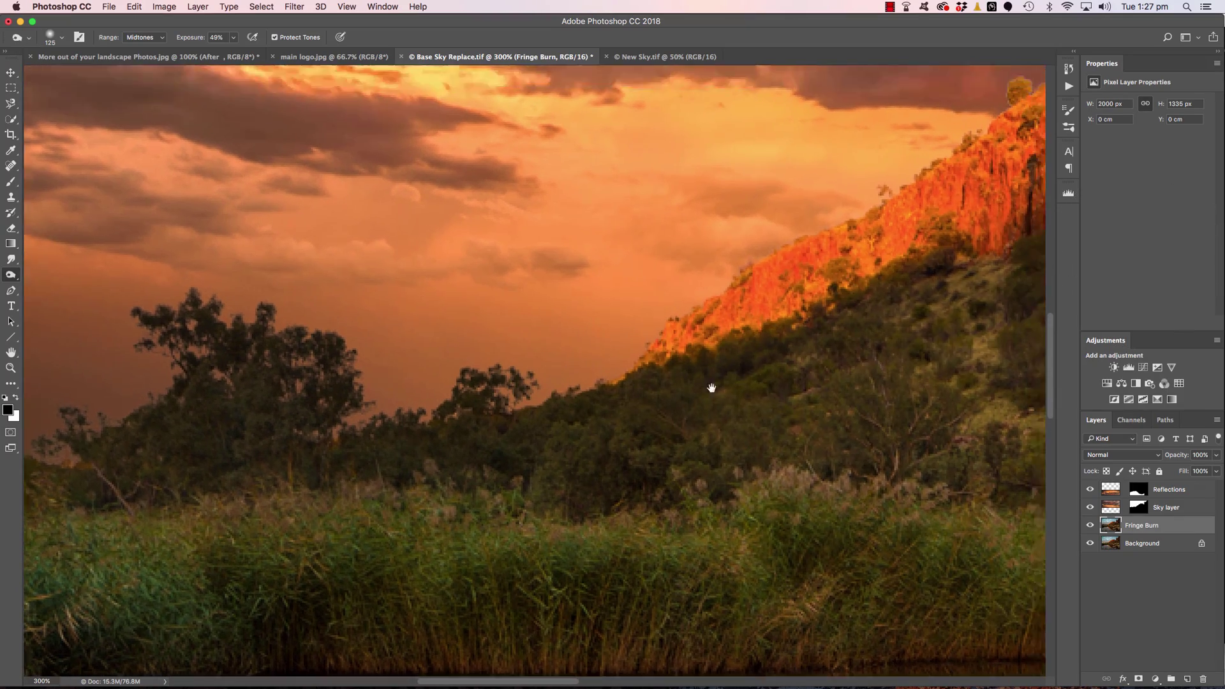
pyautogui.hscroll(5, 711, 388)
pyautogui.scroll(3, 691, 423)
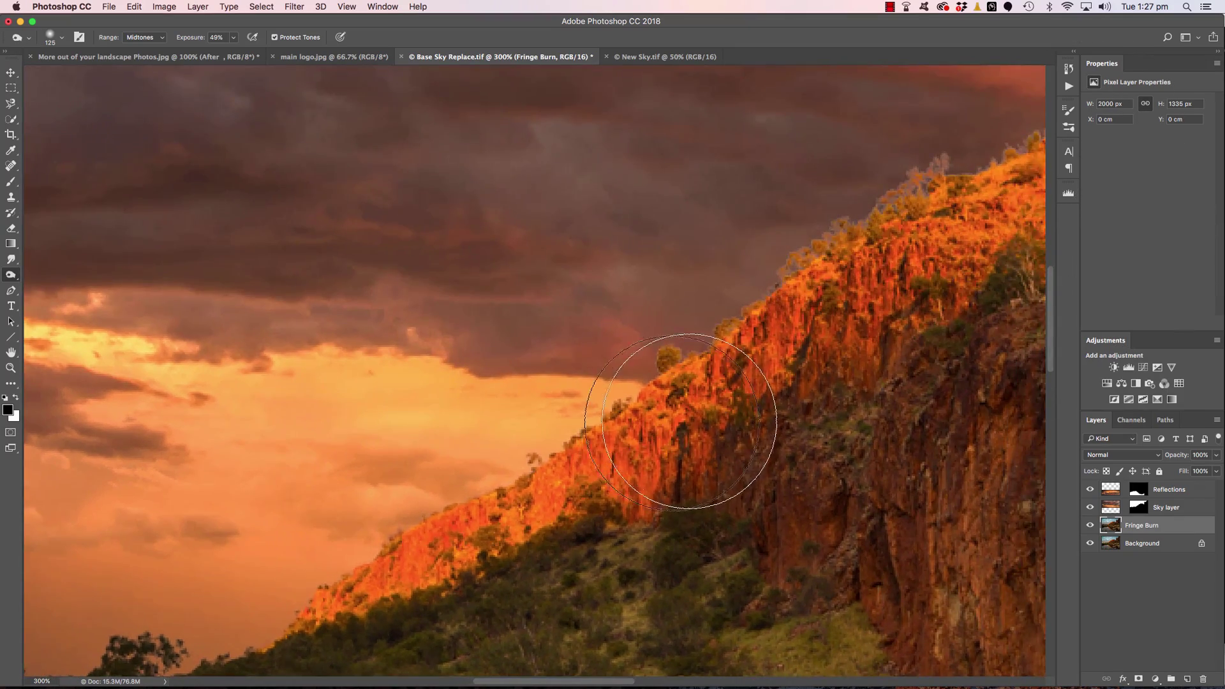
pyautogui.hscroll(4, 733, 432)
pyautogui.scroll(3, 733, 432)
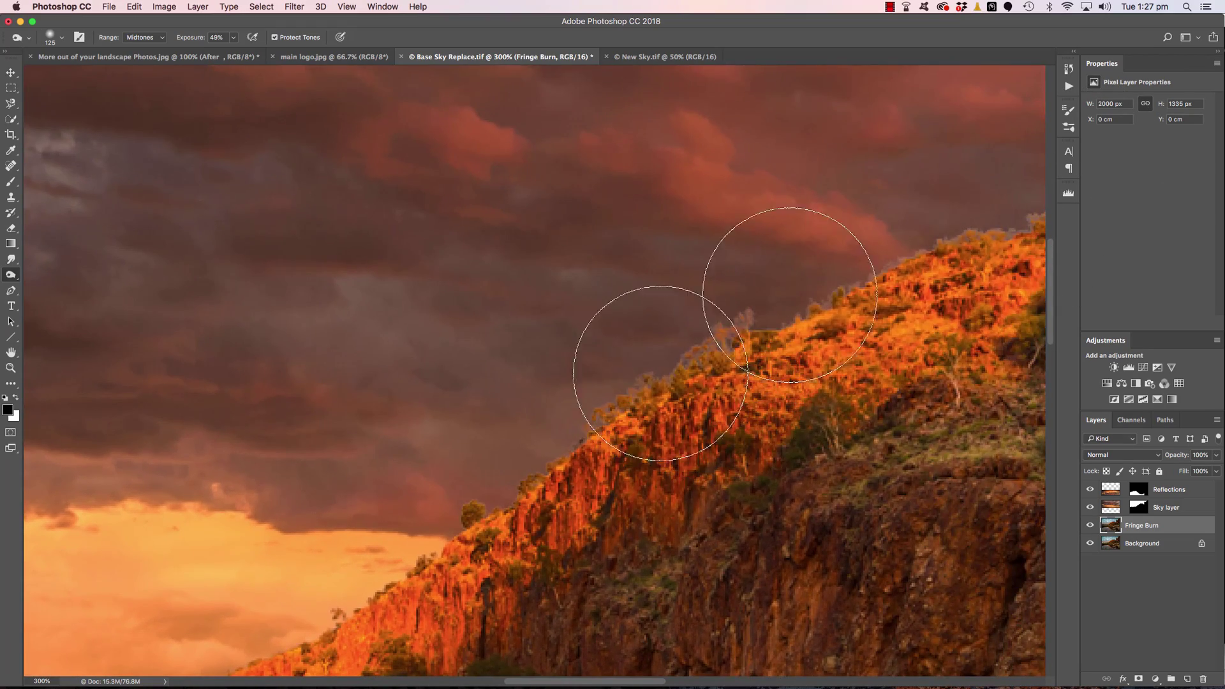
pyautogui.hscroll(8, 957, 259)
pyautogui.scroll(5, 957, 260)
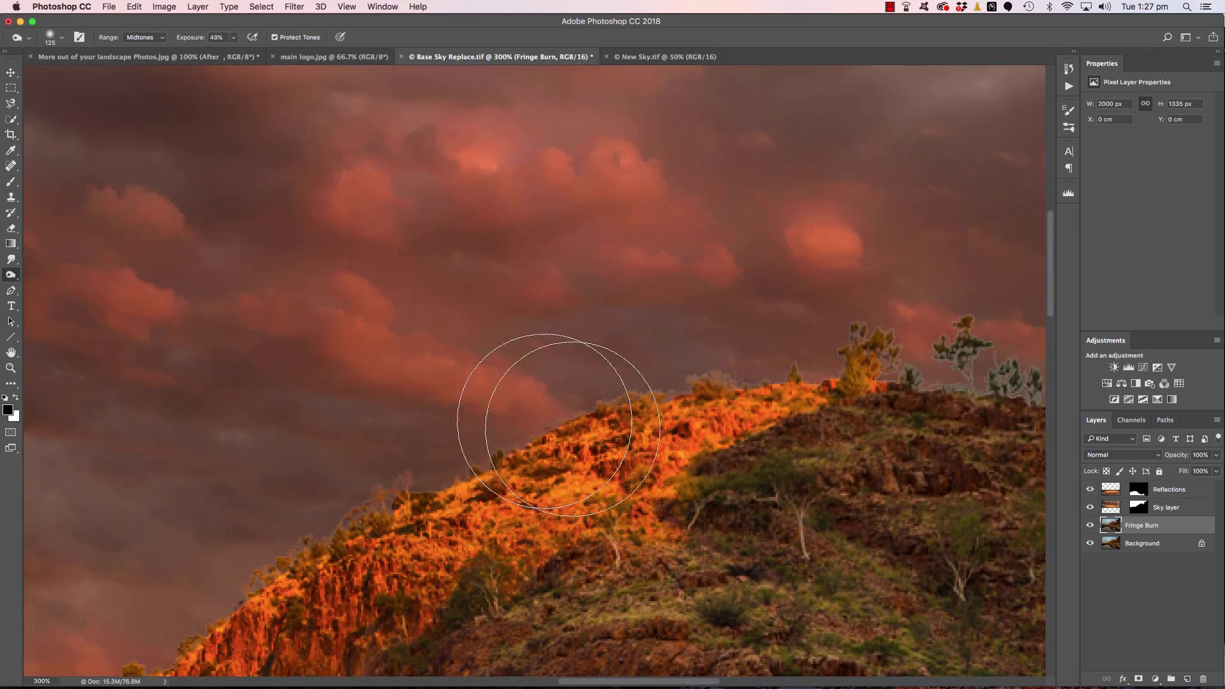
pyautogui.hscroll(6, 692, 465)
pyautogui.scroll(3, 692, 465)
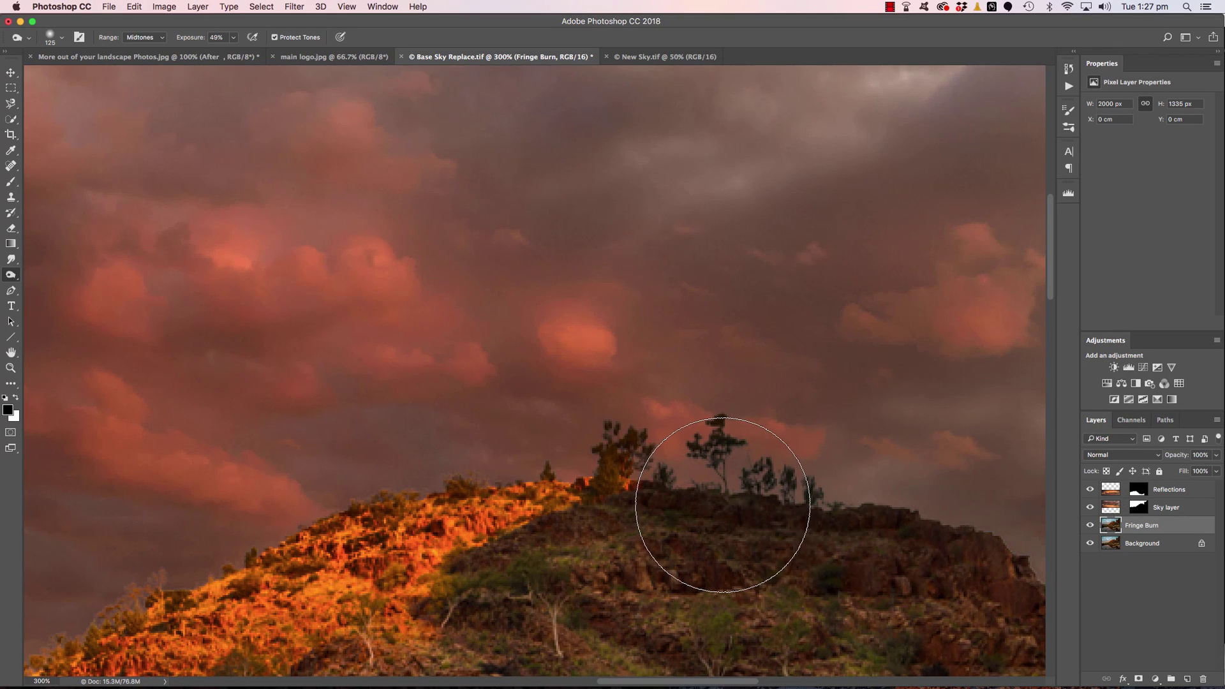
pyautogui.hscroll(10, 722, 504)
pyautogui.scroll(-1, 701, 492)
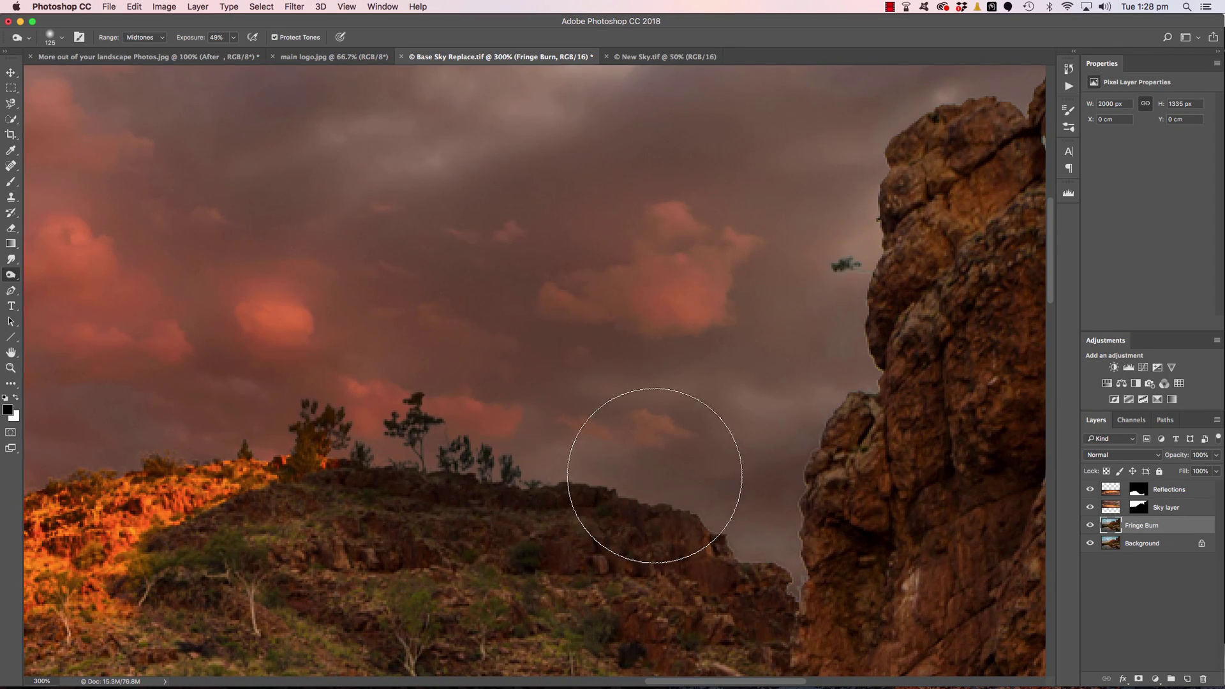
pyautogui.moveTo(807, 560)
pyautogui.mouseDown()
pyautogui.moveTo(809, 391)
pyautogui.moveTo(842, 355)
pyautogui.moveTo(854, 373)
pyautogui.moveTo(897, 232)
pyautogui.moveTo(897, 172)
pyautogui.mouseUp()
# - Burn the top edge of the rock cliff, then zoom out to the whole landscape
pyautogui.scroll(3, 897, 172)
pyautogui.hscroll(2, 830, 287)
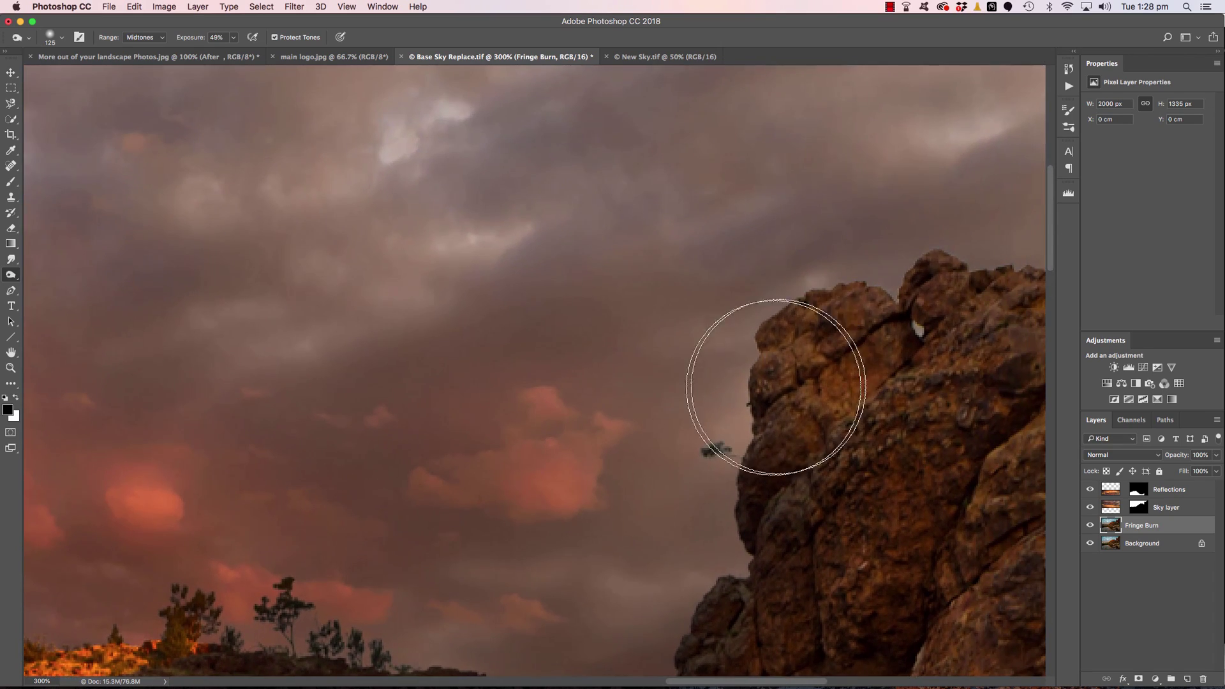
pyautogui.moveTo(913, 328); pyautogui.dragTo(645, 369)
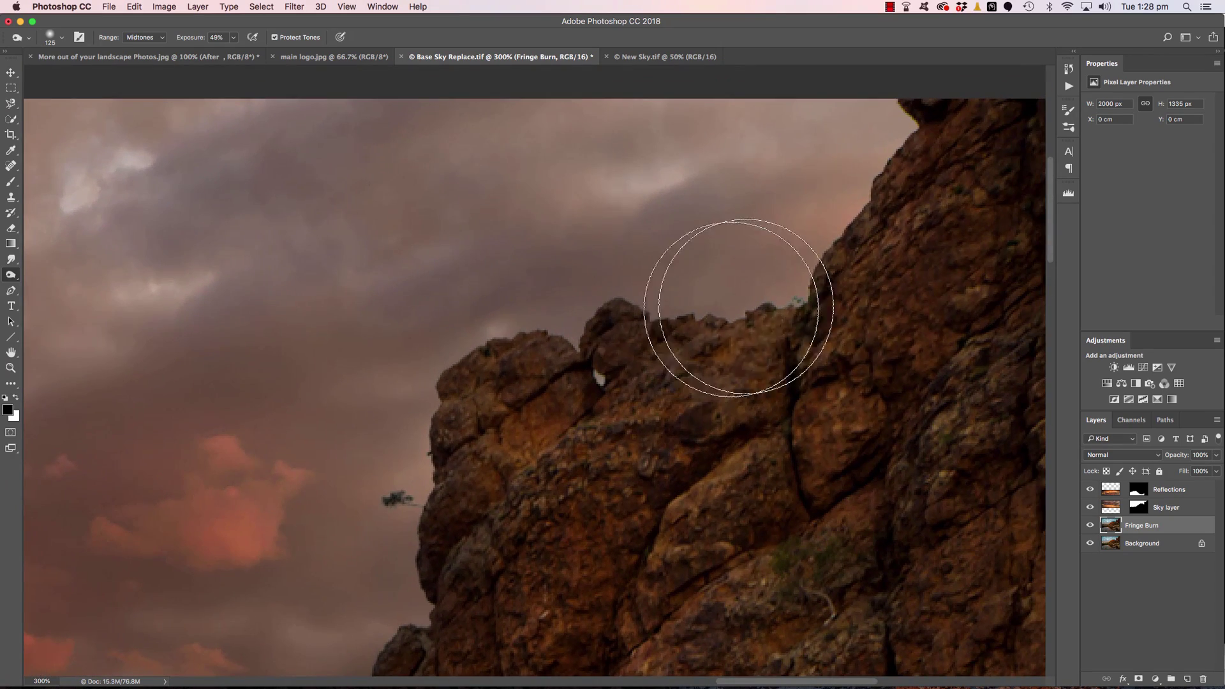
pyautogui.moveTo(743, 307)
pyautogui.mouseDown()
pyautogui.moveTo(820, 287)
pyautogui.moveTo(878, 243)
pyautogui.moveTo(924, 117)
pyautogui.moveTo(986, 178)
pyautogui.mouseUp()
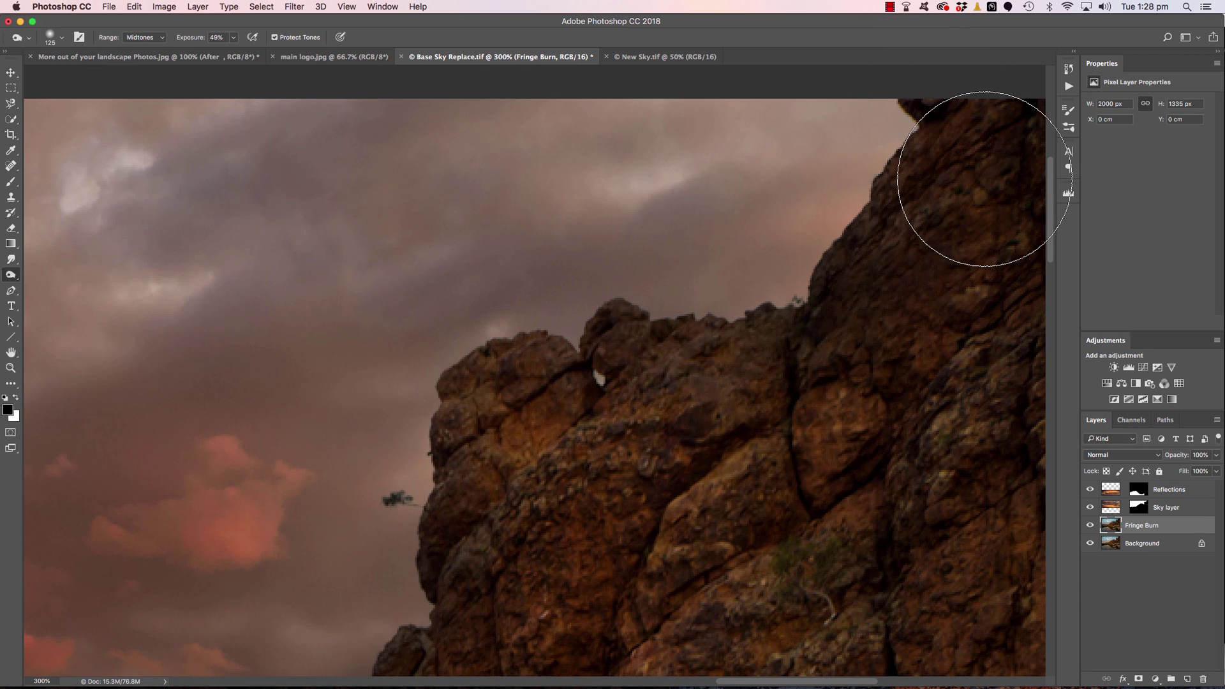
pyautogui.press('super+minus')
pyautogui.press('super+minus')
pyautogui.press('super+minus')
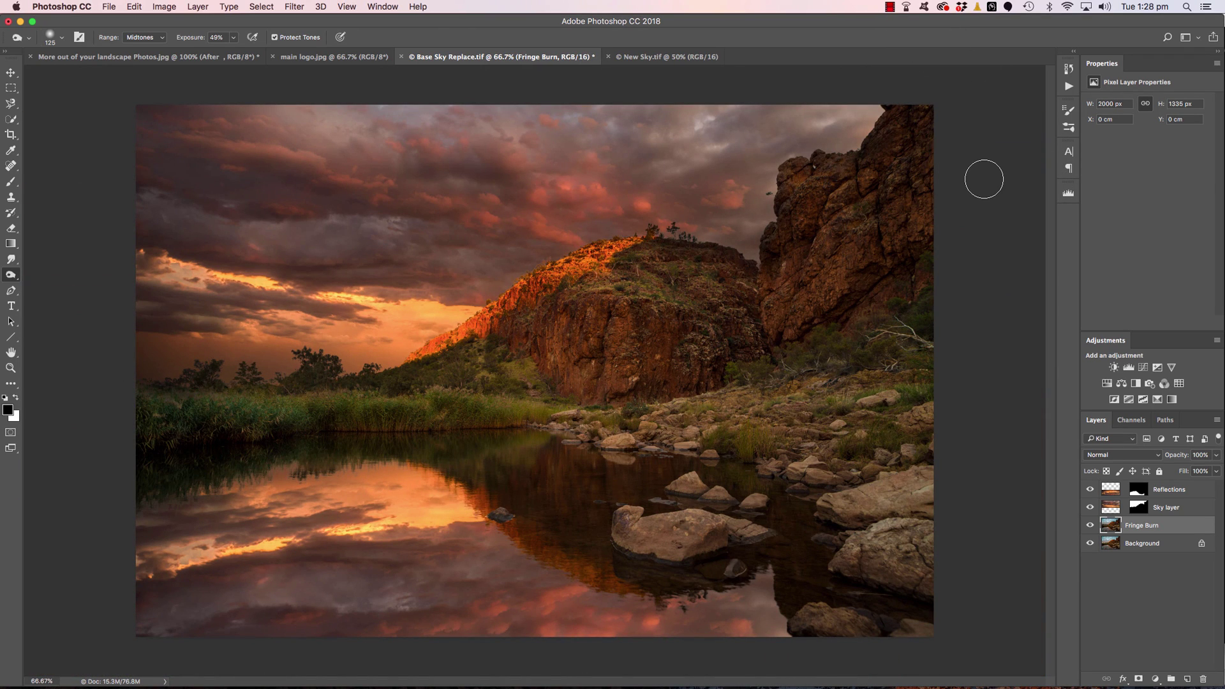